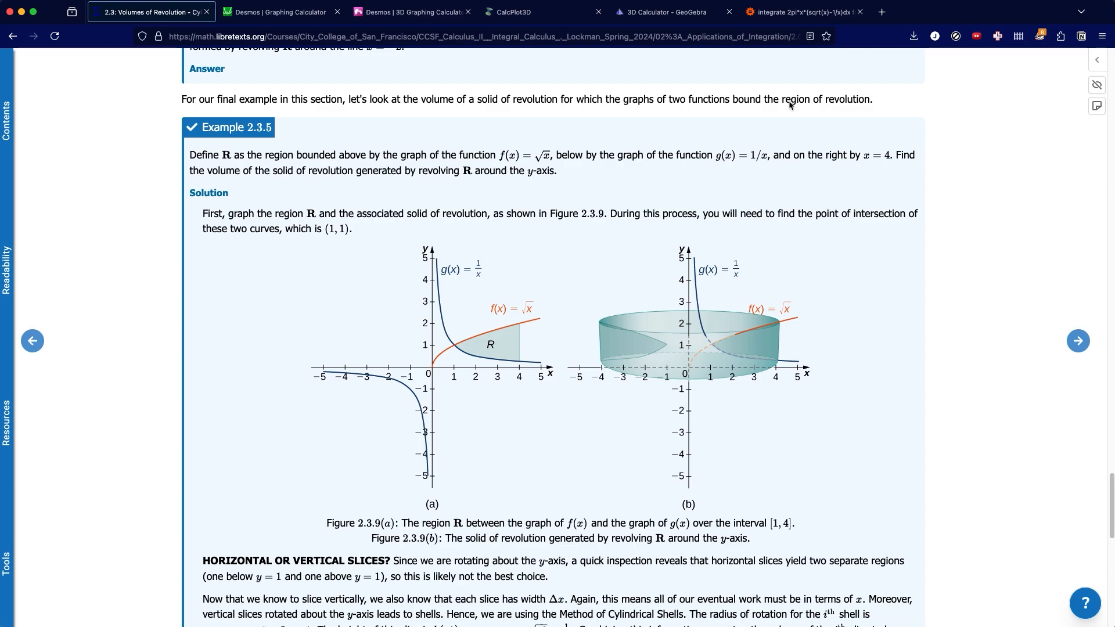
Step: Compare textbook Example 2.3.5 with the 2D Desmos graph of the region between √x and 1/x up to x = 4
left_click(276, 12)
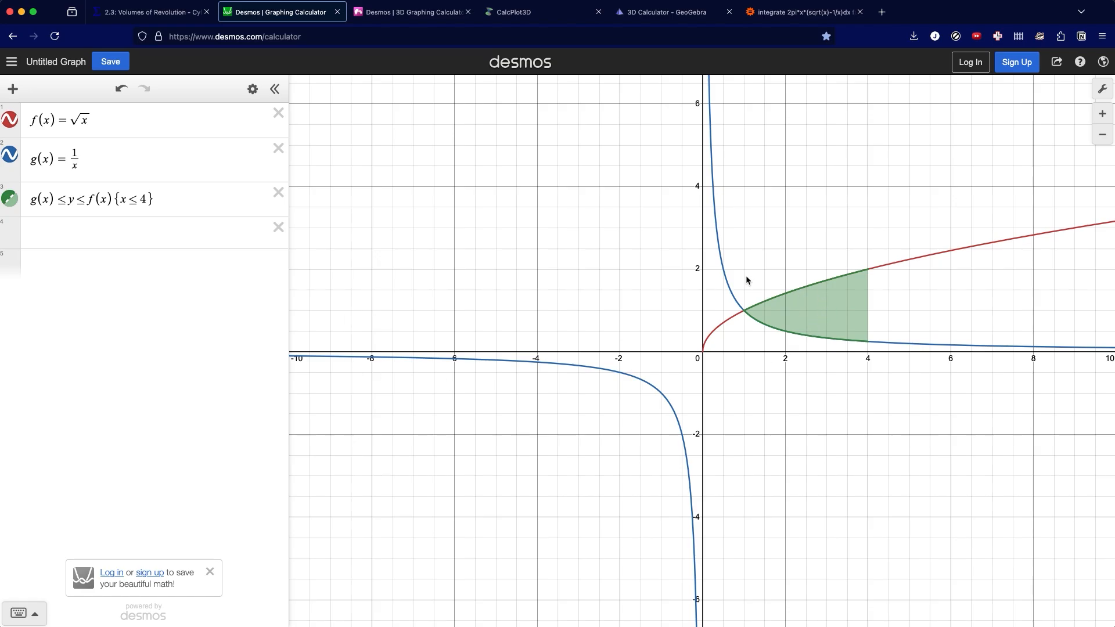
left_click(156, 18)
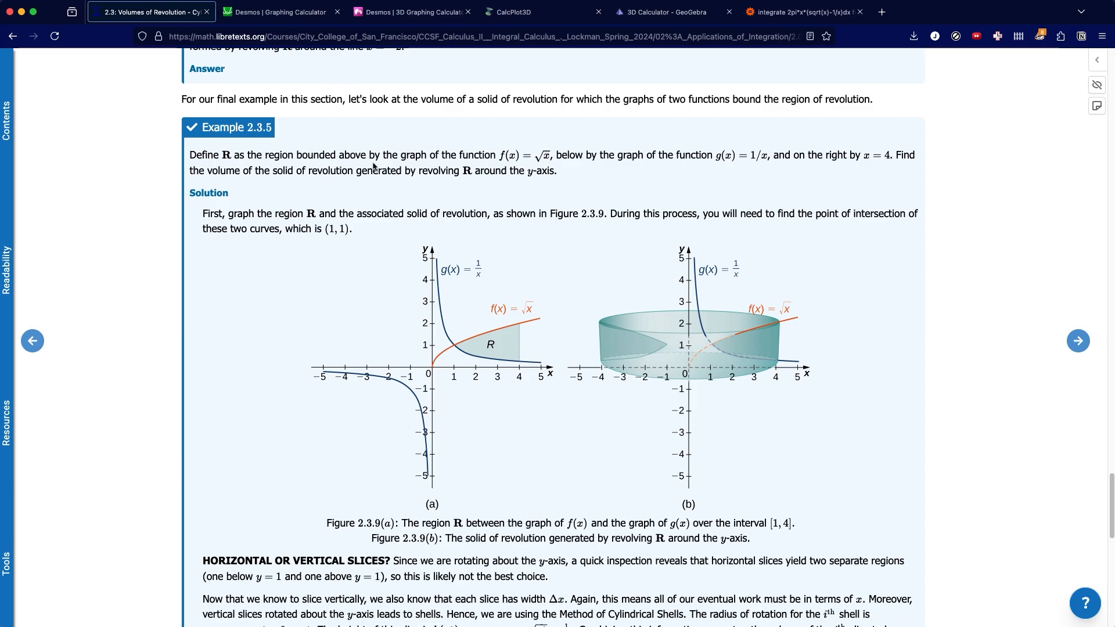
left_click(268, 13)
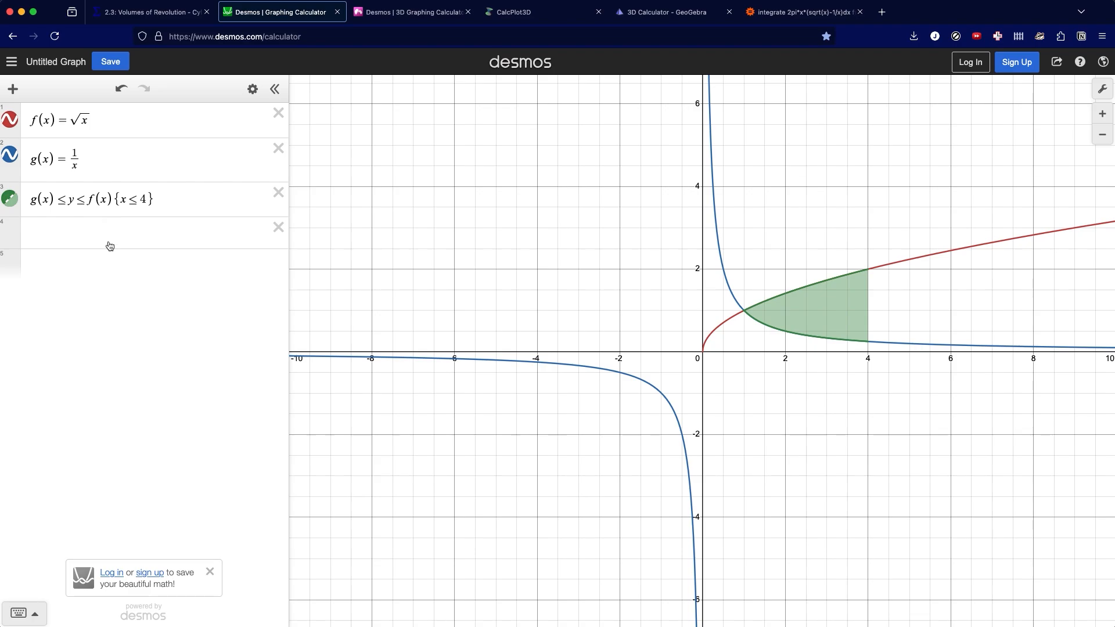
Step: Examine the on-screen math keypad and its functions list for the empty fourth expression line, and hide the keypad again
left_click(79, 233)
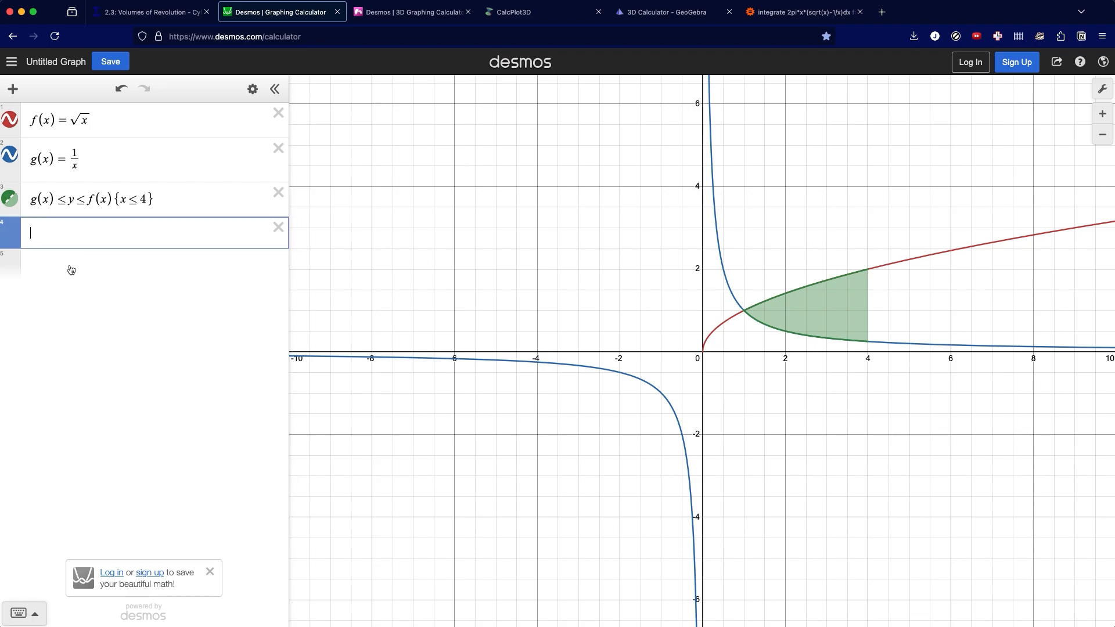
left_click(27, 614)
left_click(746, 545)
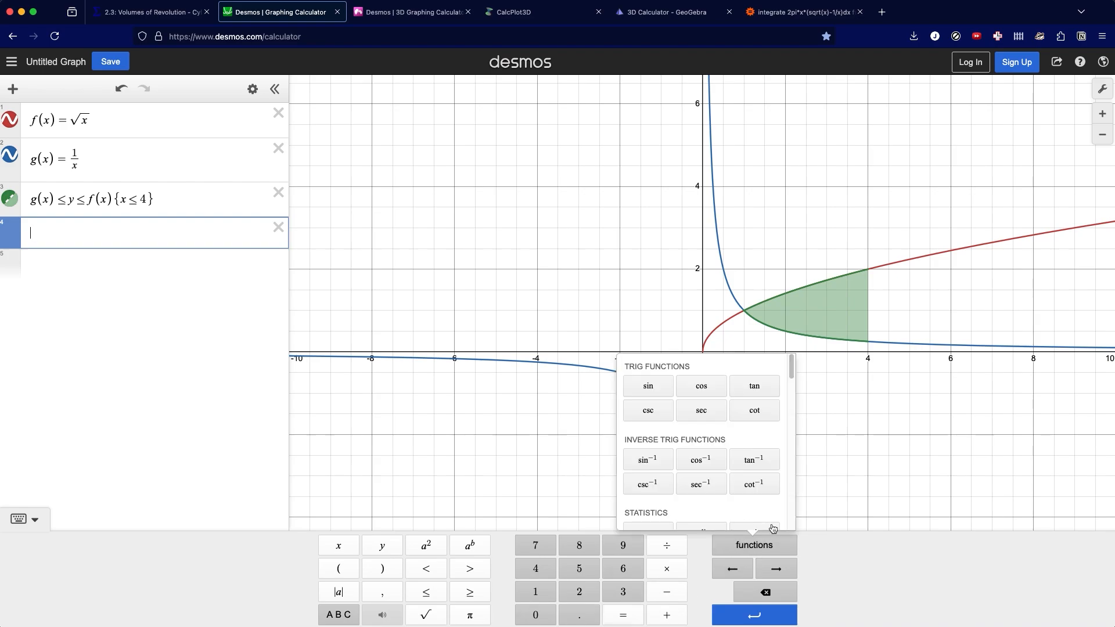
left_click(82, 326)
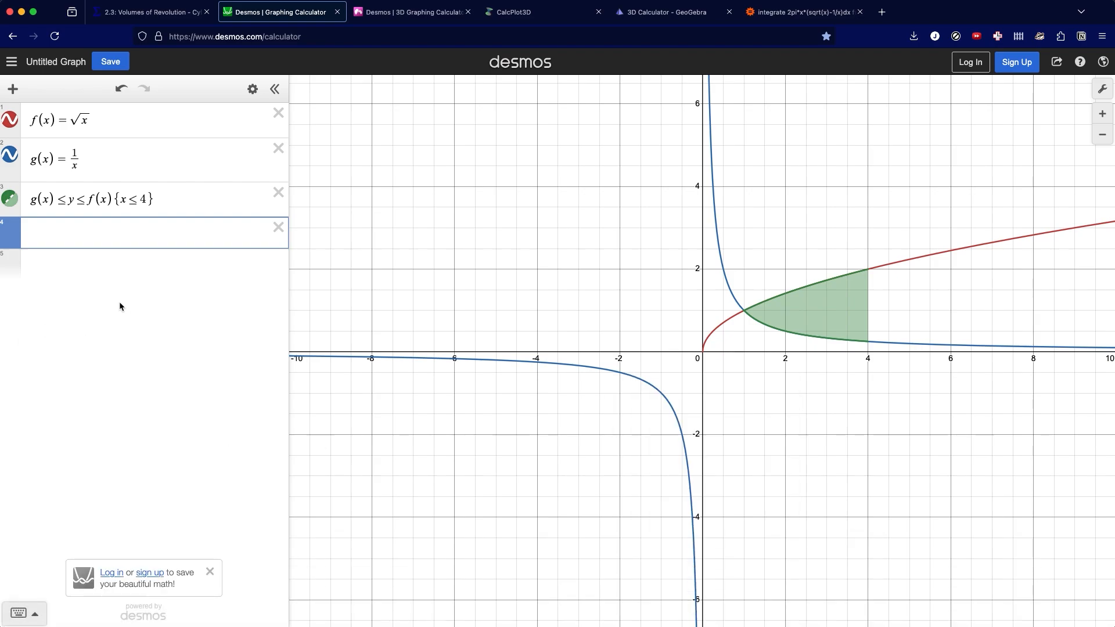
left_click(115, 236)
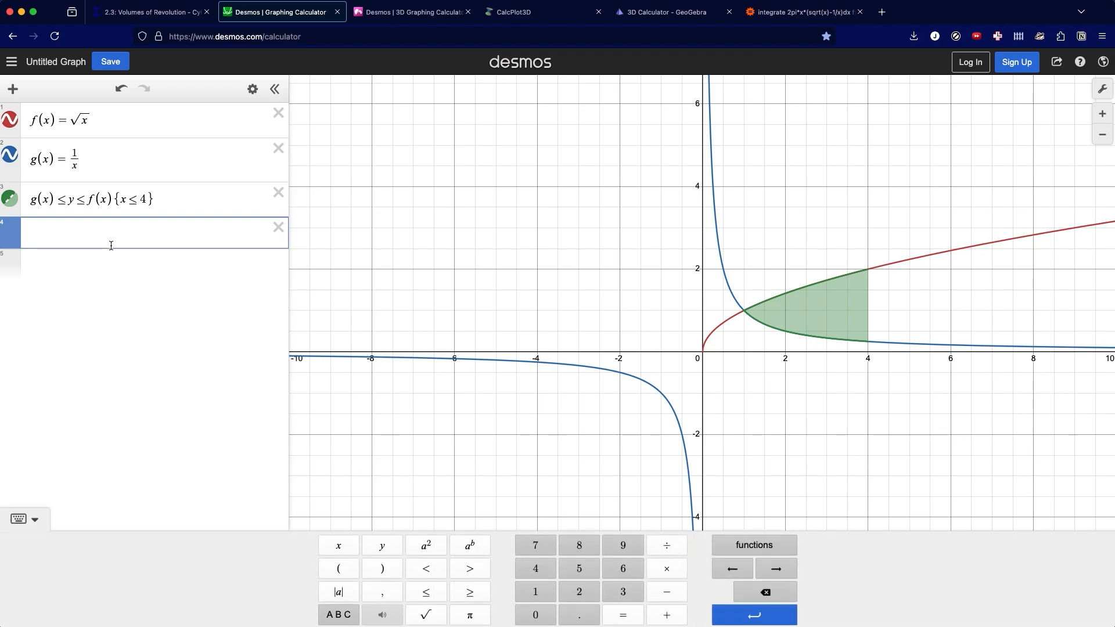
left_click(17, 522)
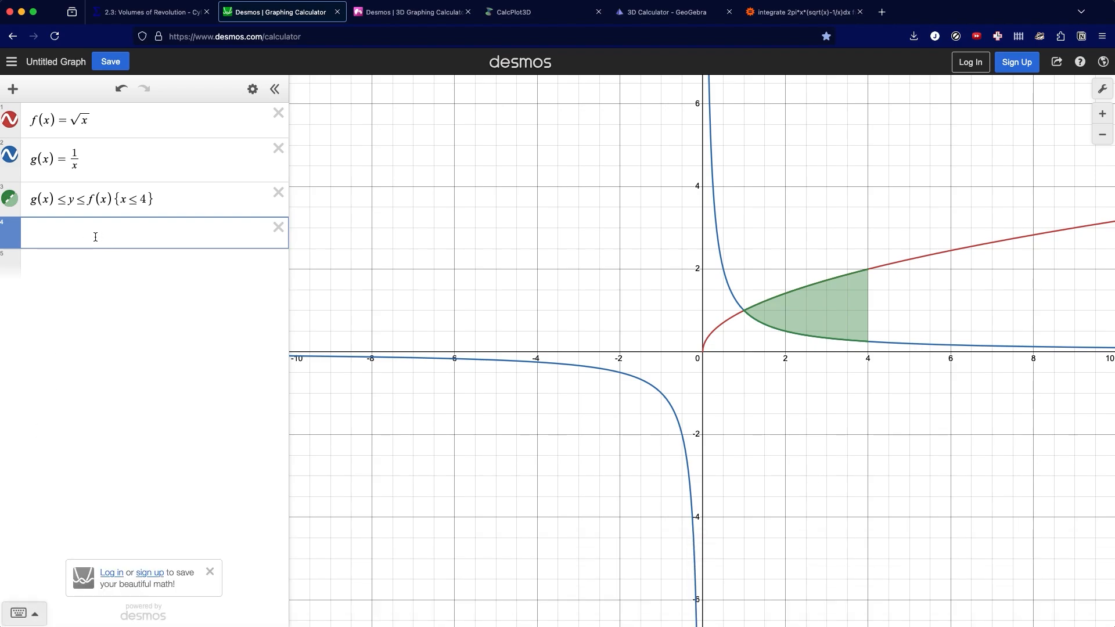
Step: Try entering sin x and a square root in the empty fourth expression line, clearing each entry again
type("sinx")
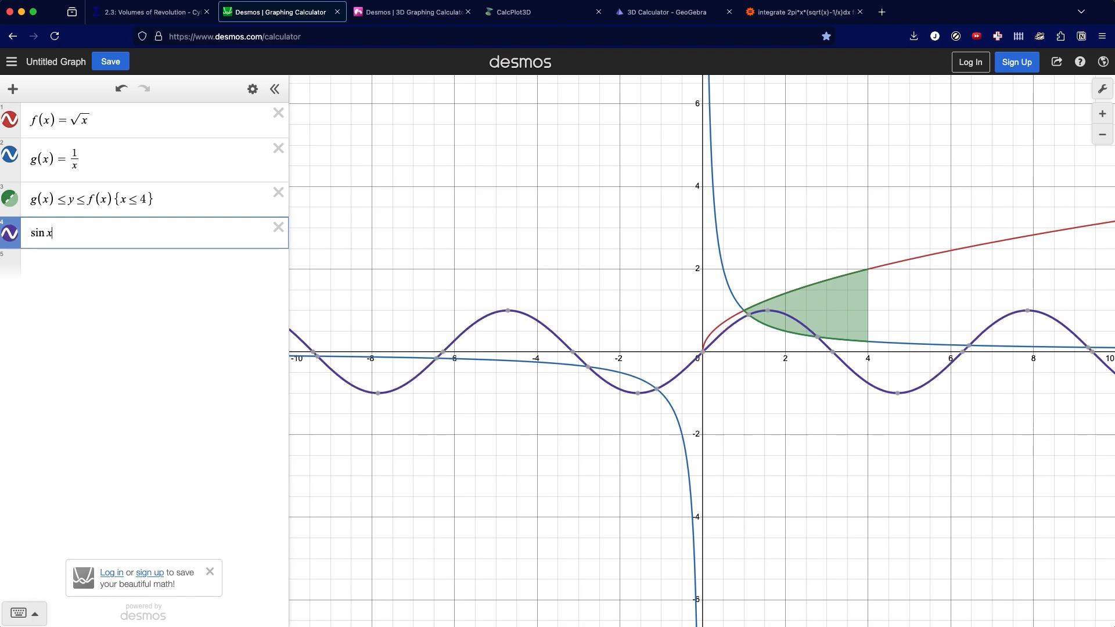
key("BackSpace")
key("BackSpace")
key("BackSpace")
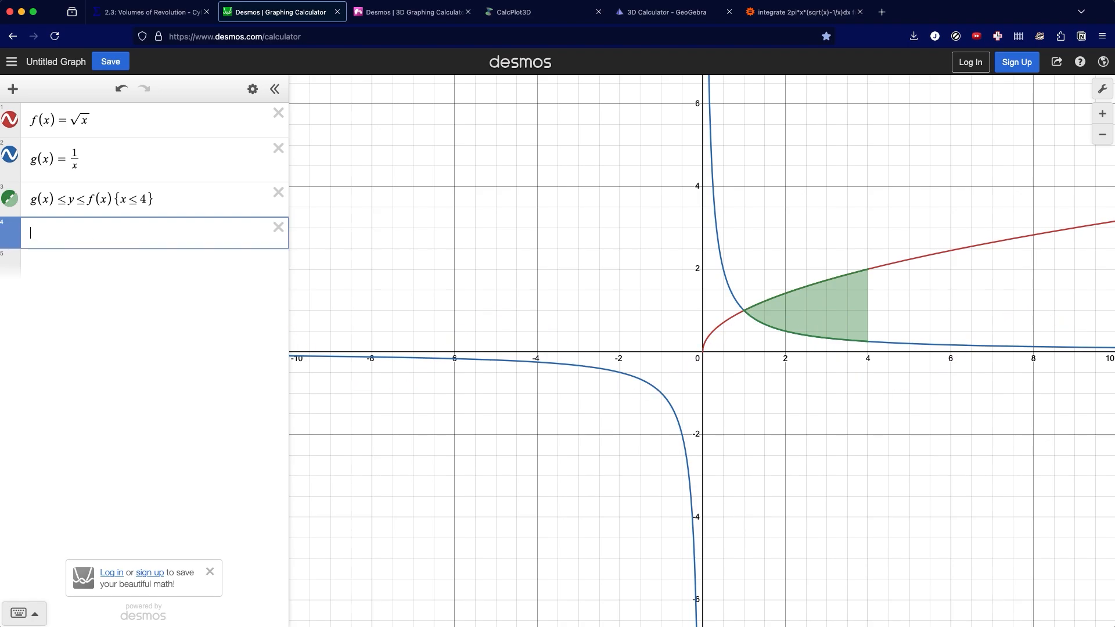
type("qrt")
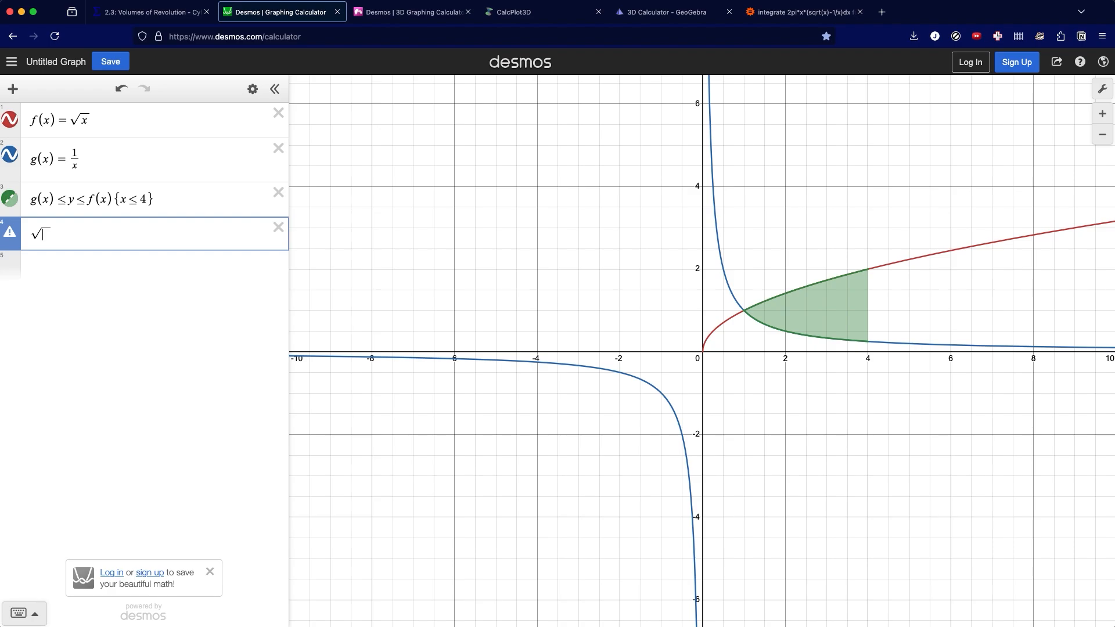
key("BackSpace")
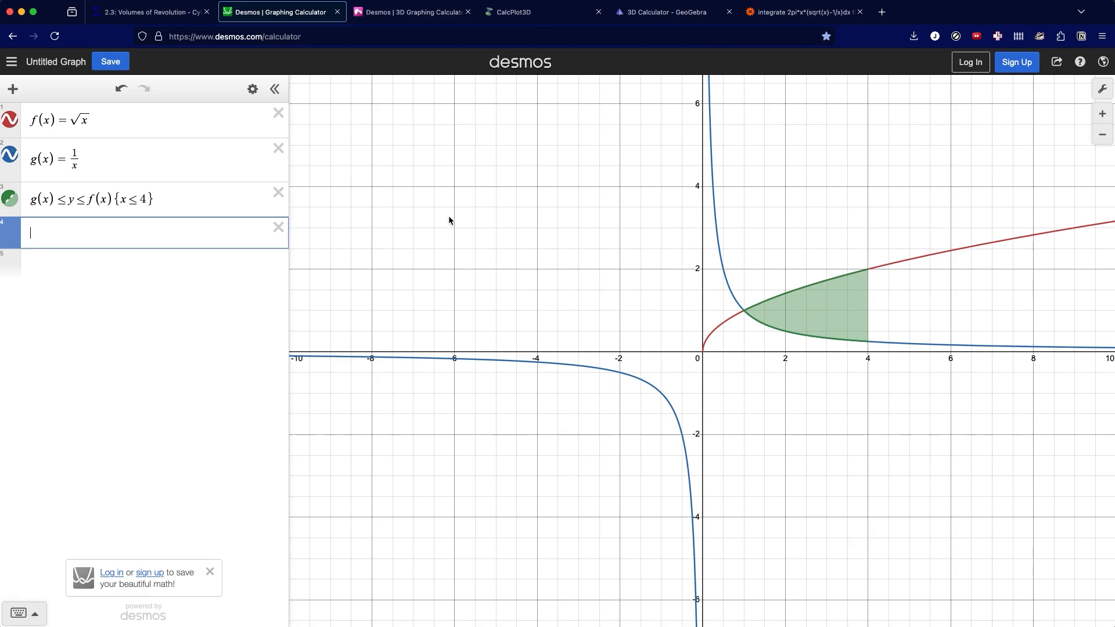
Step: Switch to the Desmos 3D calculator, view the region face-on in the xy-plane, and dismiss the welcome notice
left_click(387, 14)
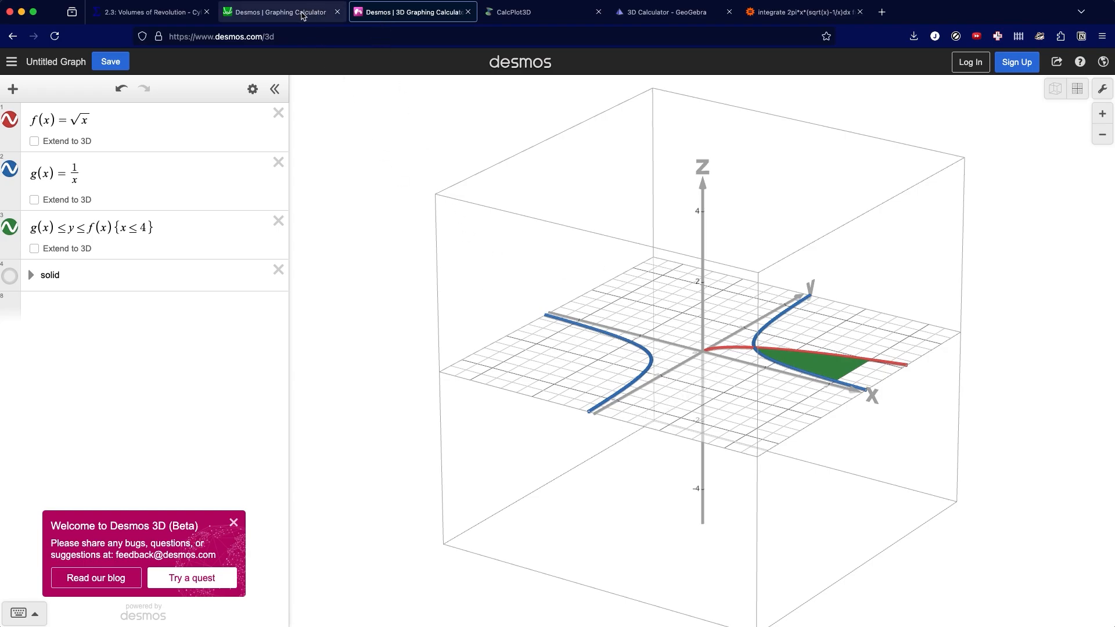
mouse_move(303, 23)
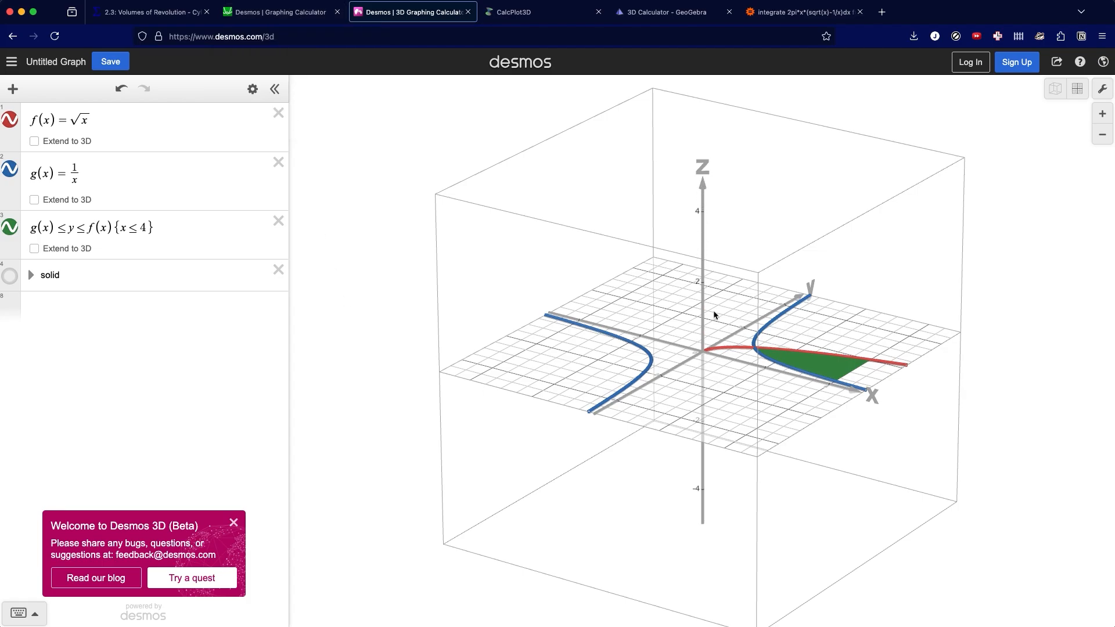
mouse_move(783, 416)
left_mouse_down()
mouse_move(758, 422)
mouse_move(689, 391)
mouse_move(709, 356)
mouse_move(817, 356)
mouse_move(879, 373)
mouse_move(732, 281)
mouse_move(829, 381)
mouse_move(787, 427)
left_mouse_up()
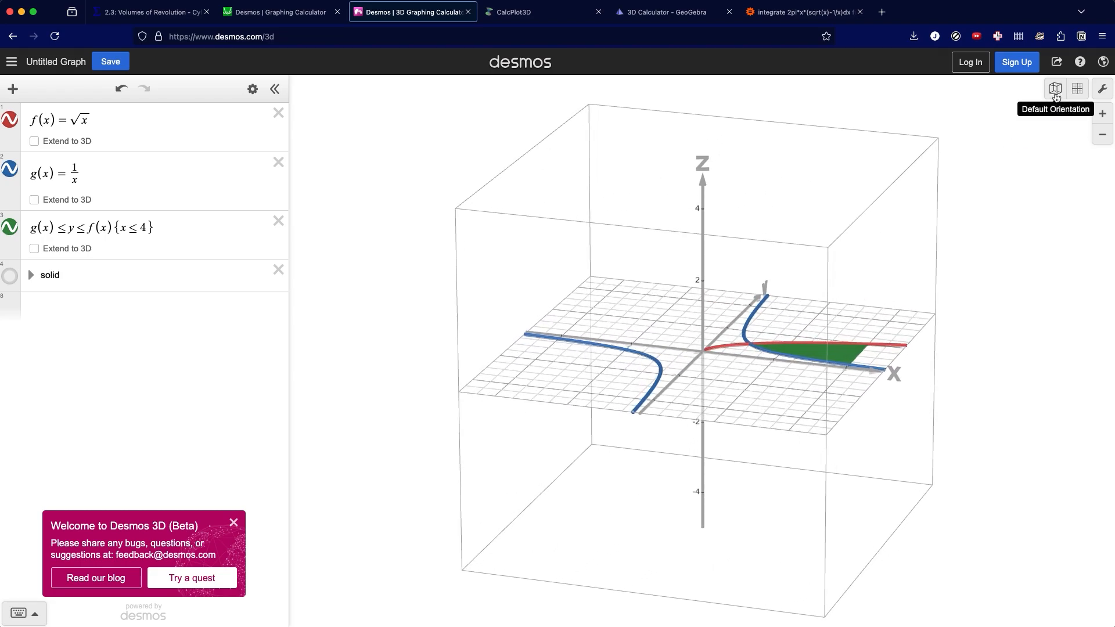
left_click(1056, 93)
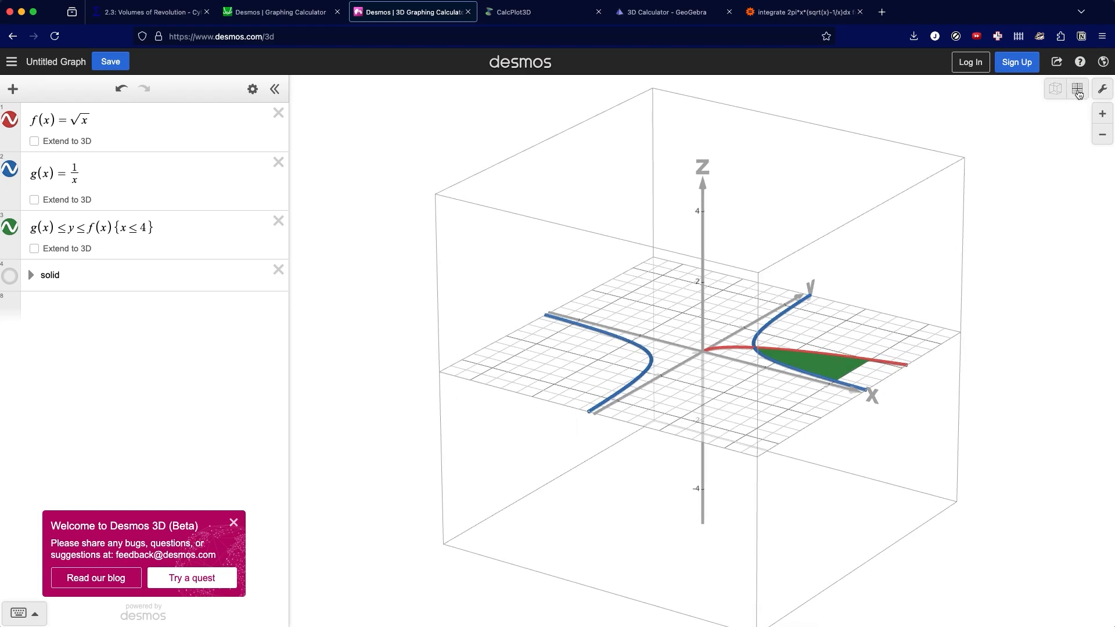
left_click(1078, 92)
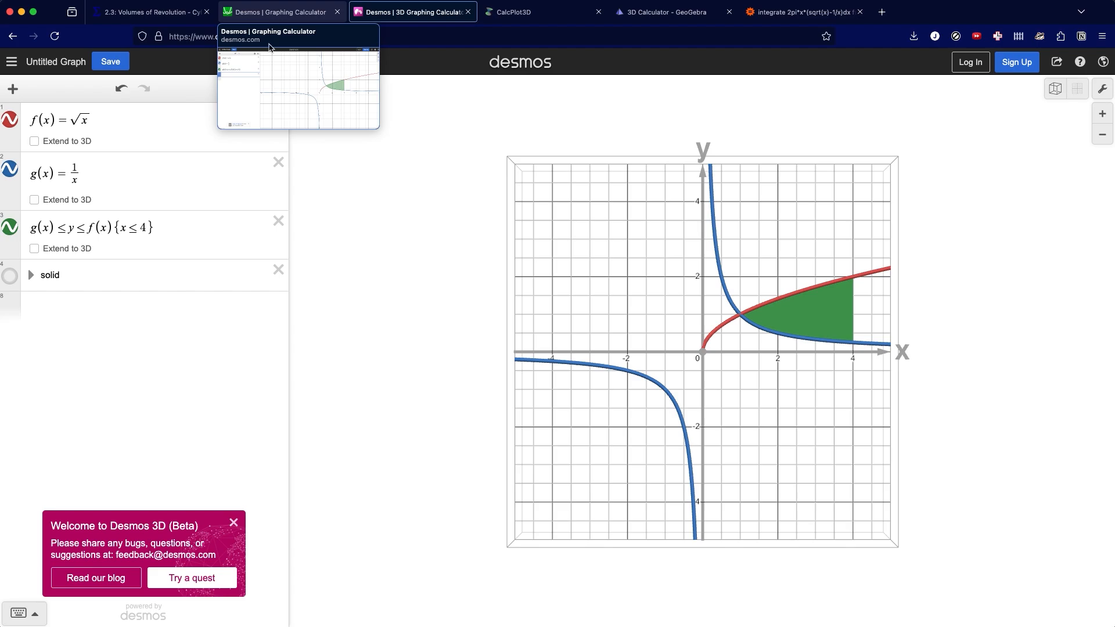
left_click(233, 522)
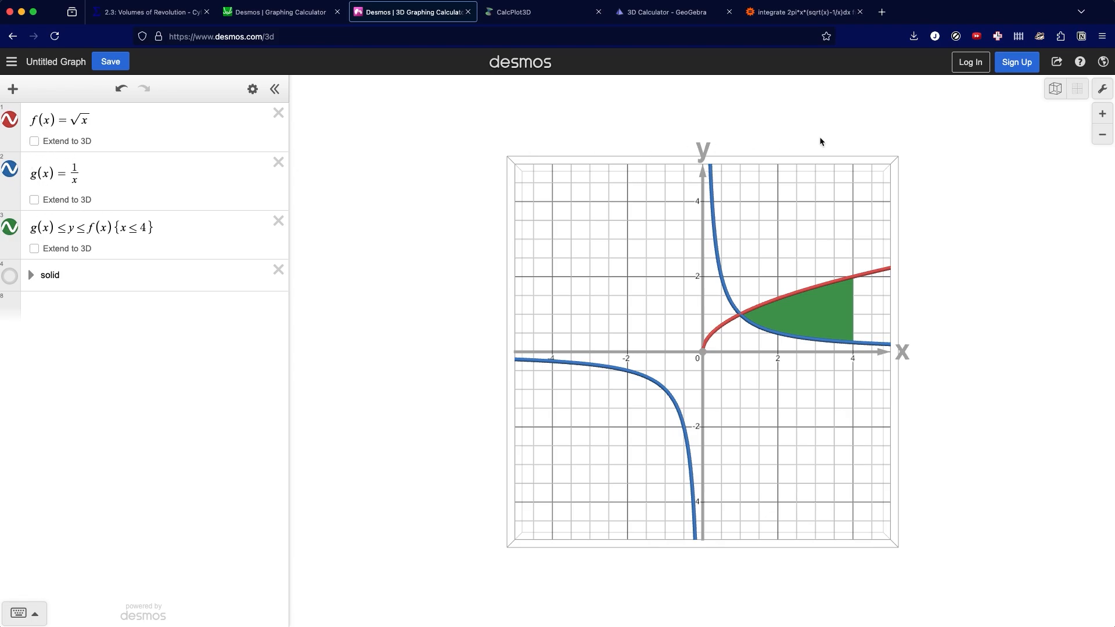
Step: Extend f(x) = √x to 3D in the default orientation, inspect the surface, and turn the extension off again
left_click(1055, 97)
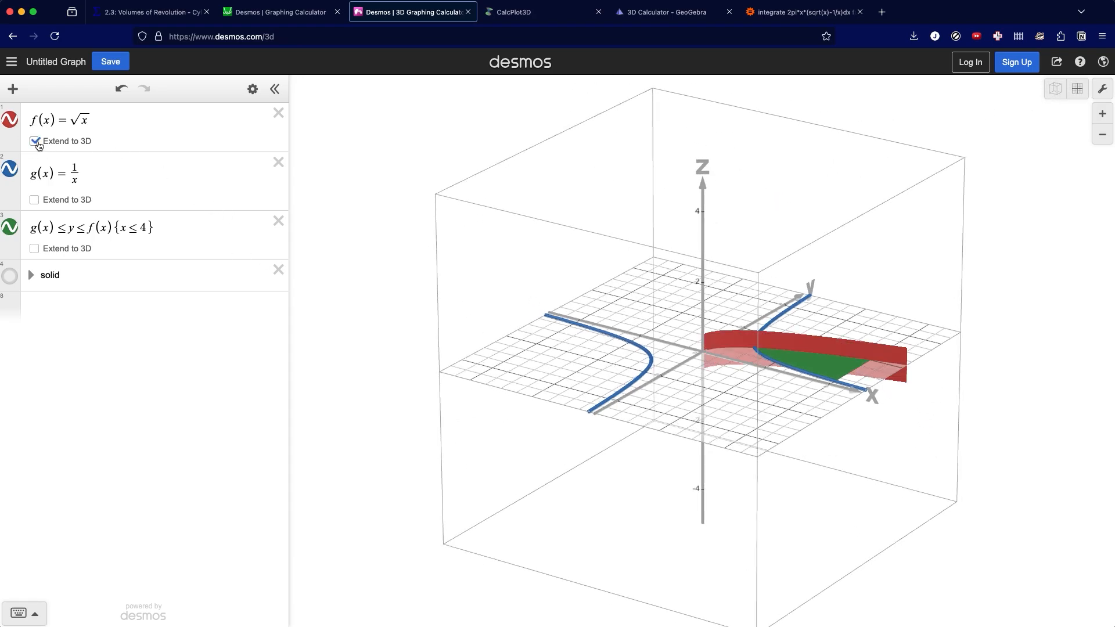
left_click_drag(675, 269, 737, 301)
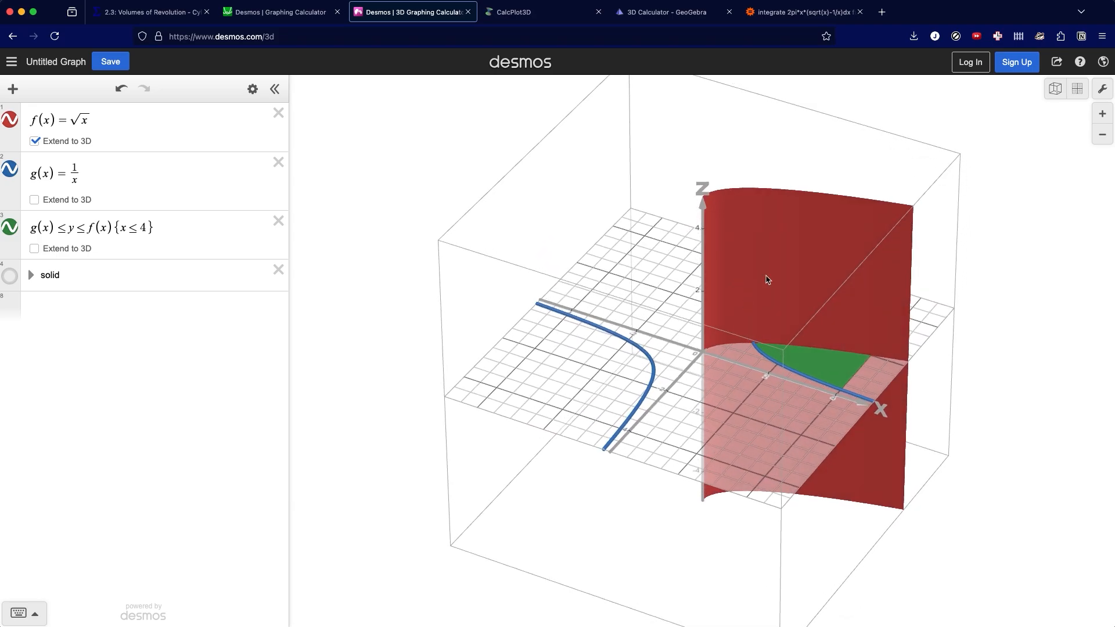
left_click(1055, 90)
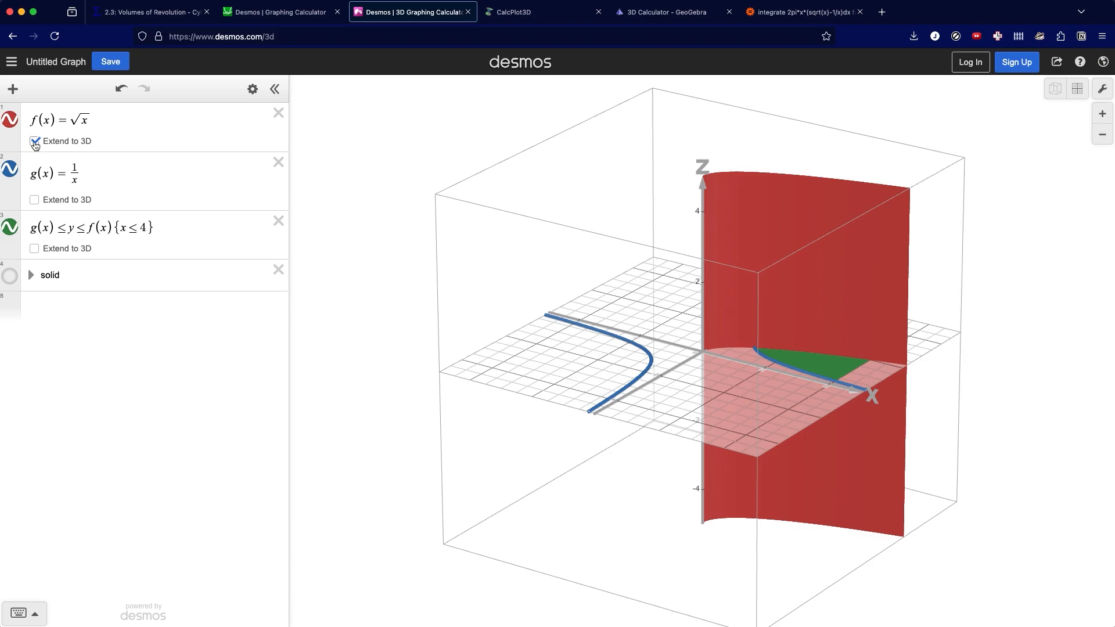
left_click(34, 141)
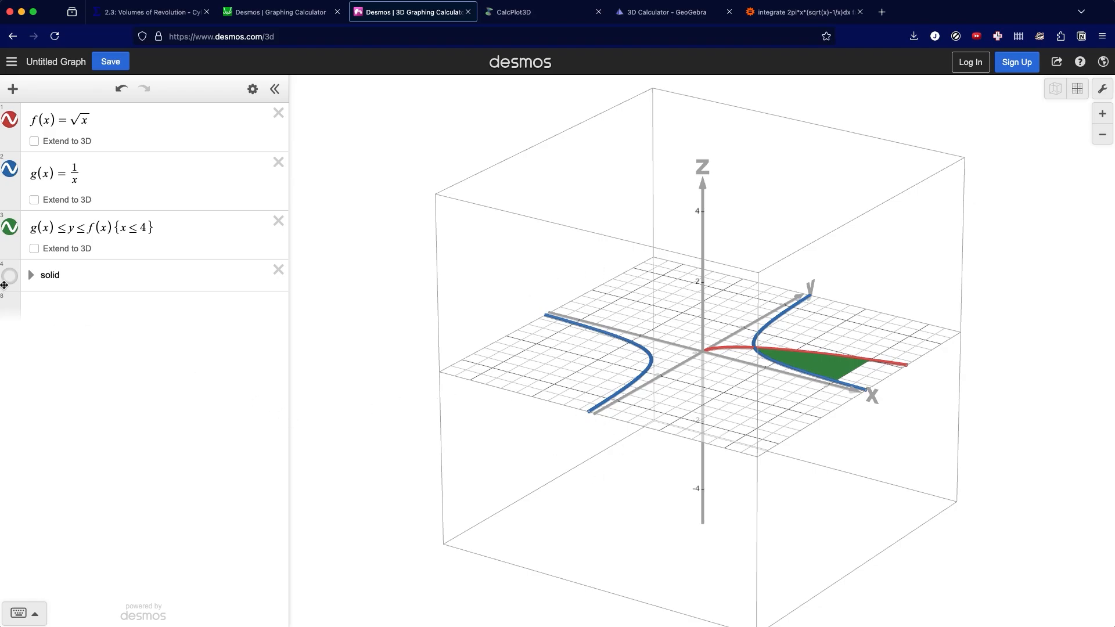
Step: Show the solid folder's surfaces, expand the folder, and orient the solid of revolution with its y-axis upright
left_click(9, 277)
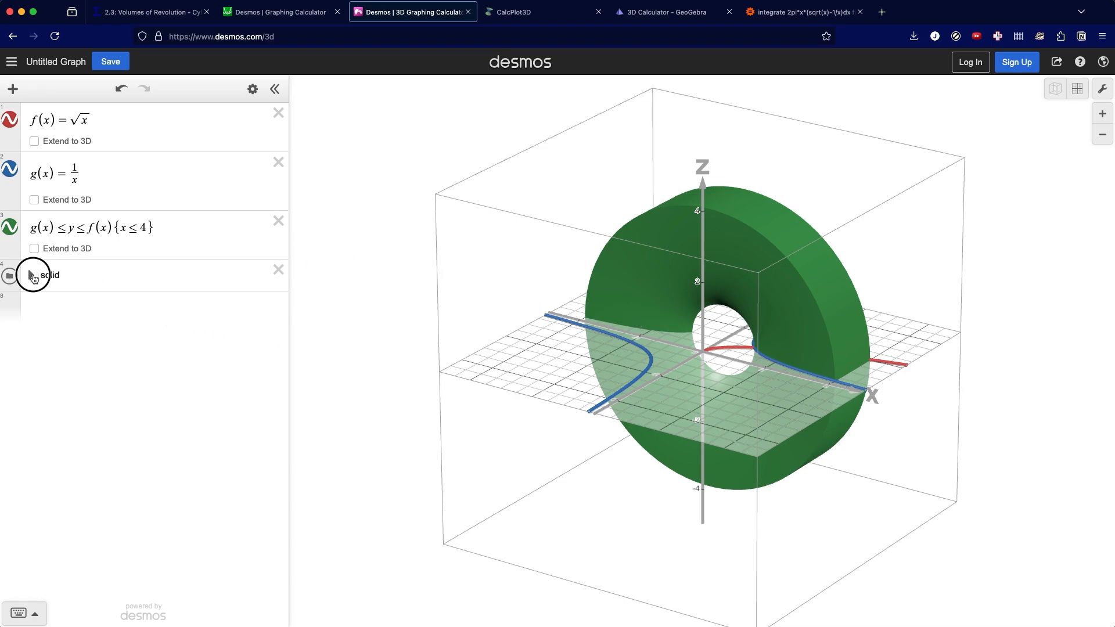
left_click(31, 275)
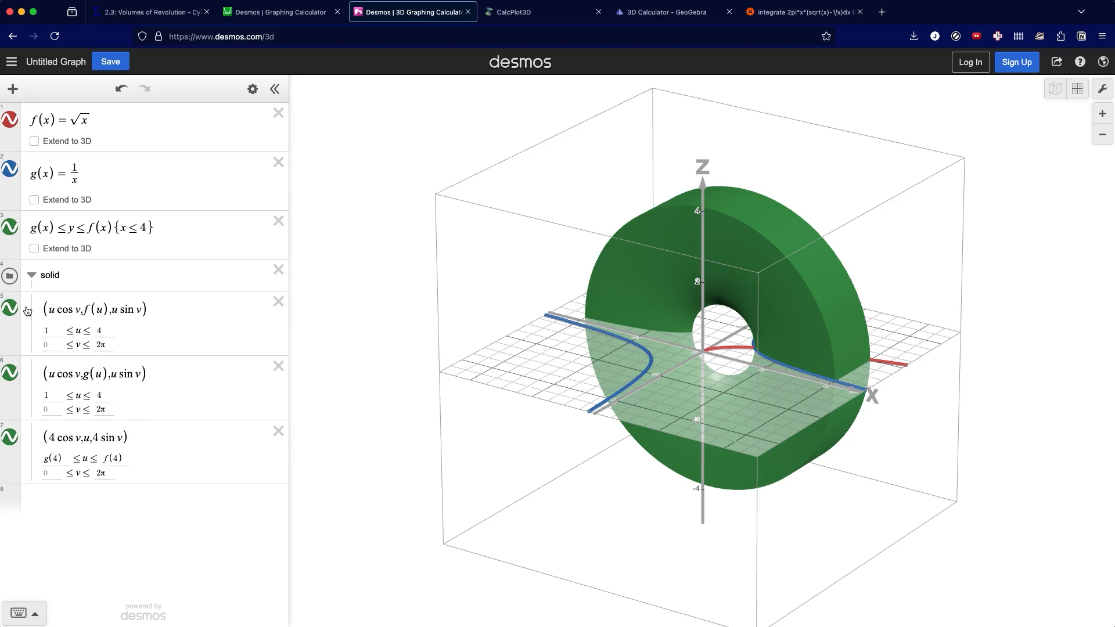
left_click_drag(716, 290, 665, 395)
left_click_drag(704, 274, 660, 179)
left_click_drag(746, 263, 668, 393)
left_click_drag(548, 448, 600, 471)
mouse_move(709, 356)
left_mouse_down()
mouse_move(709, 333)
mouse_move(707, 356)
left_mouse_up()
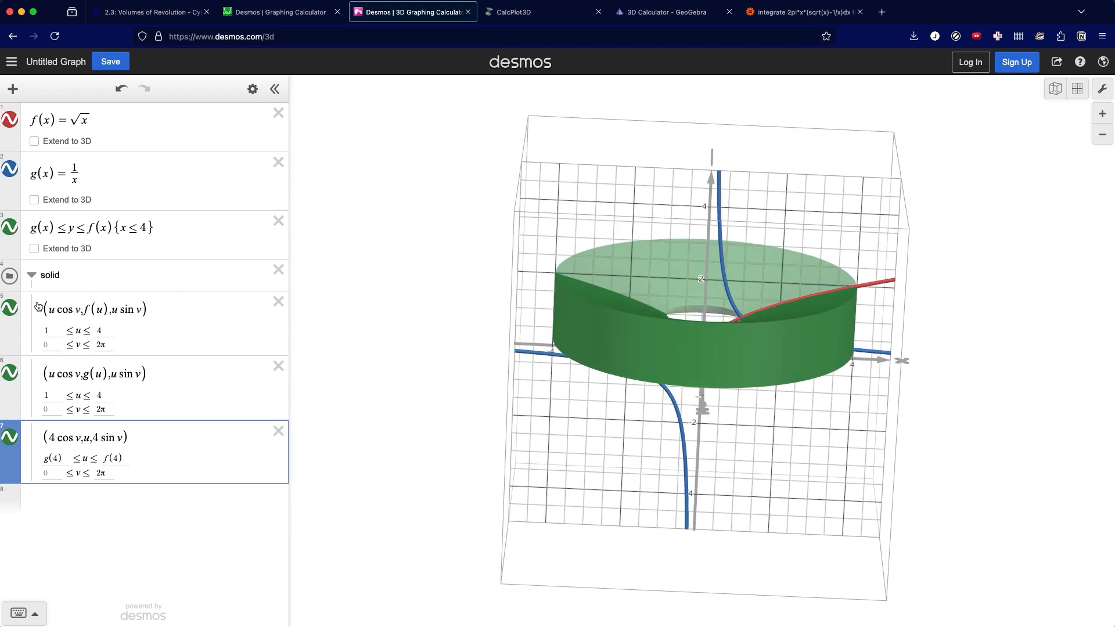
Step: Recolour the solid's f(u) surface grey and its g(u) surface orange
left_click(10, 308)
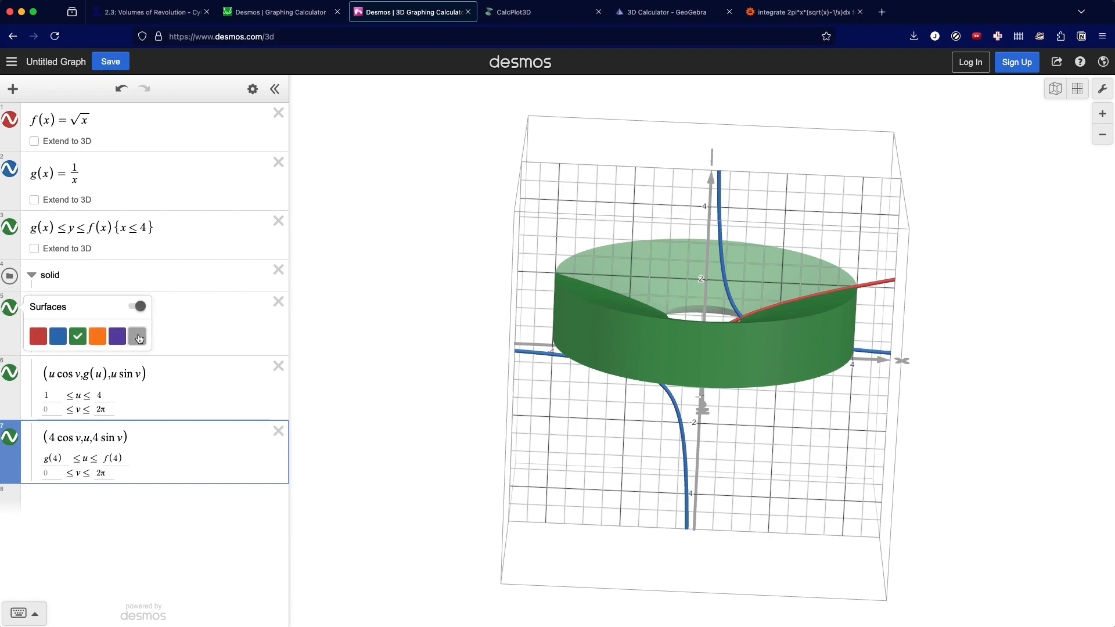
left_click(137, 337)
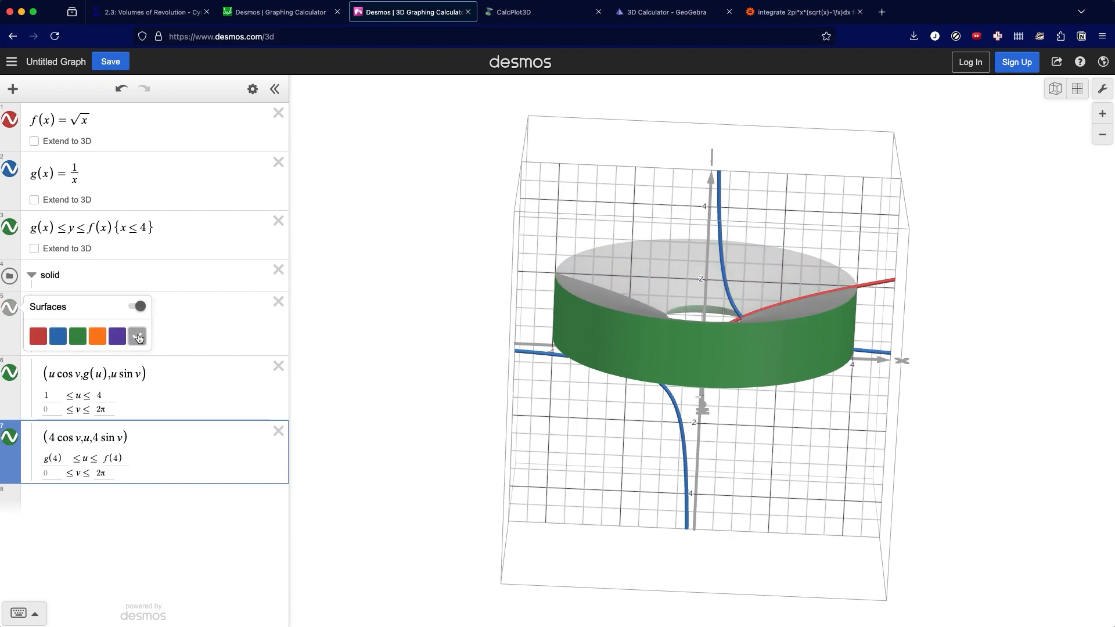
left_click(11, 374)
left_click(97, 404)
left_click(416, 382)
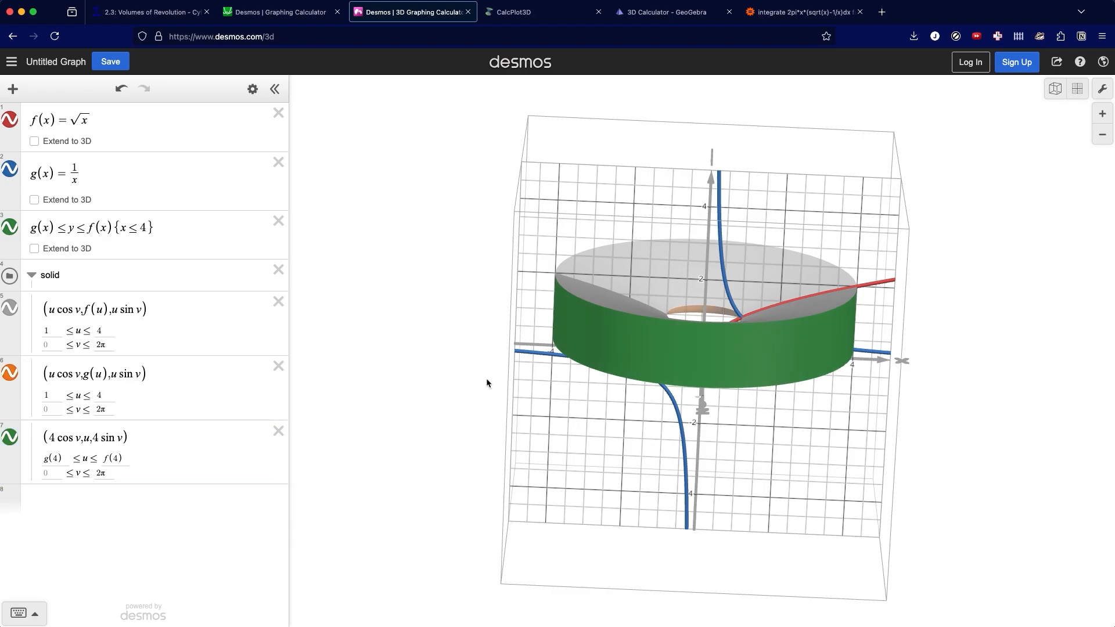
left_click_drag(708, 326, 690, 213)
left_click_drag(781, 279, 719, 291)
left_click_drag(851, 308, 898, 346)
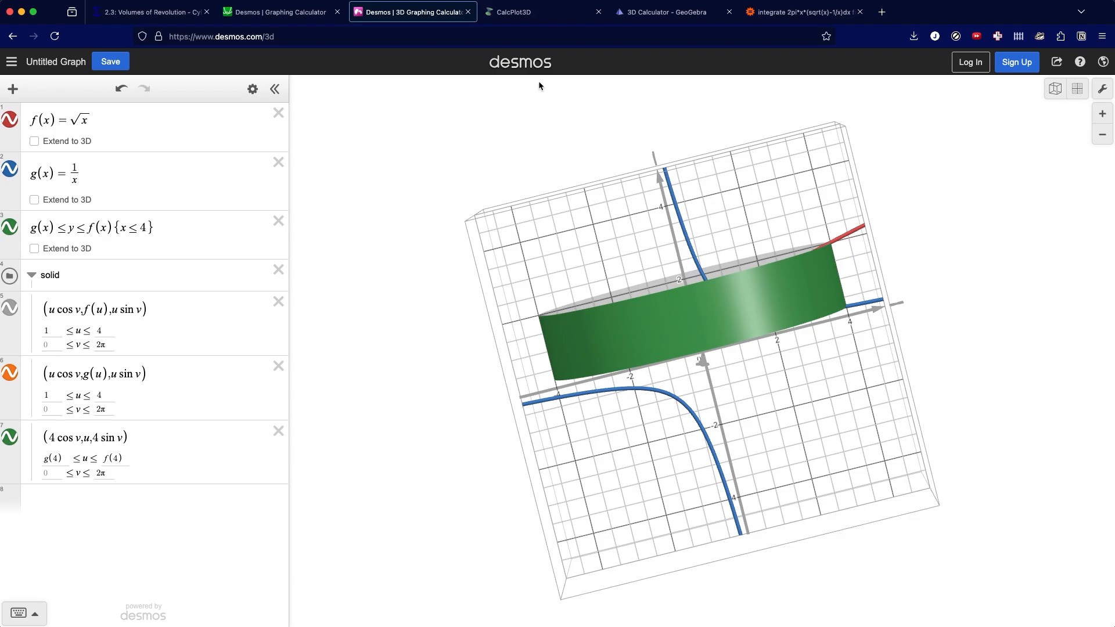
Step: Switch to CalcPlot3D and reload the page to start with a fresh graph
left_click(543, 18)
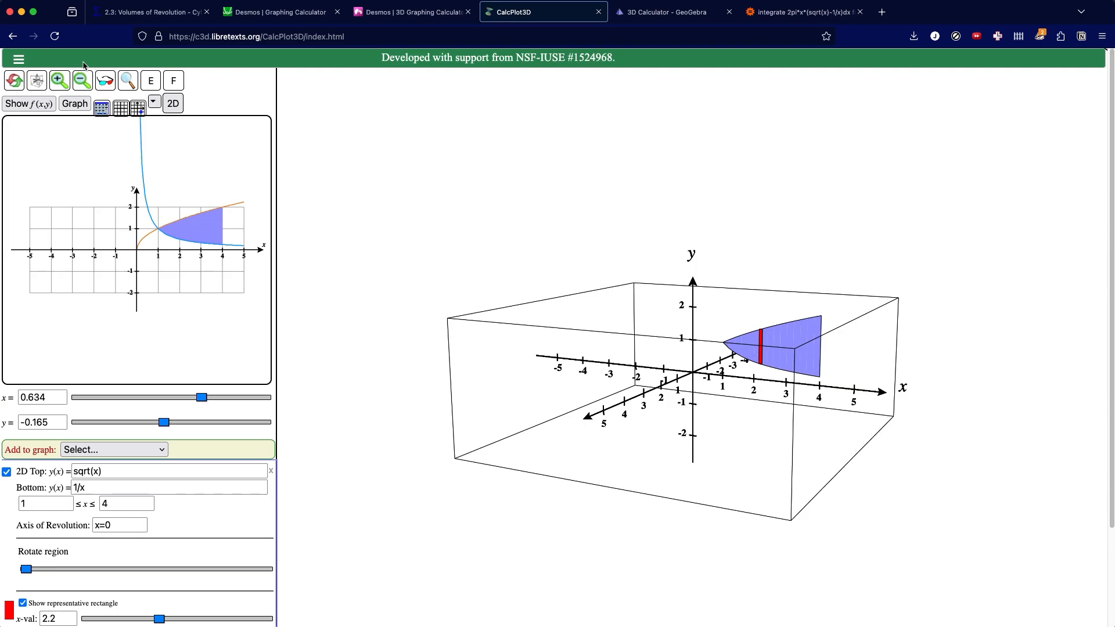
left_click(56, 36)
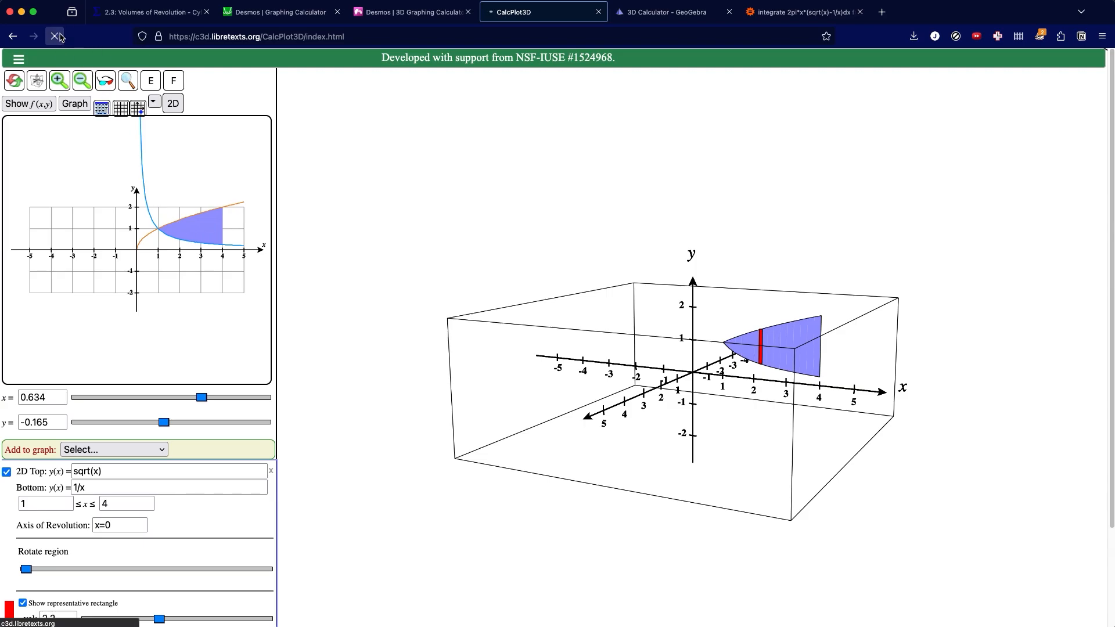
Step: Search the web for calcplot3d and open the LibreTexts CalcPlot3D app from the results
left_click(233, 35)
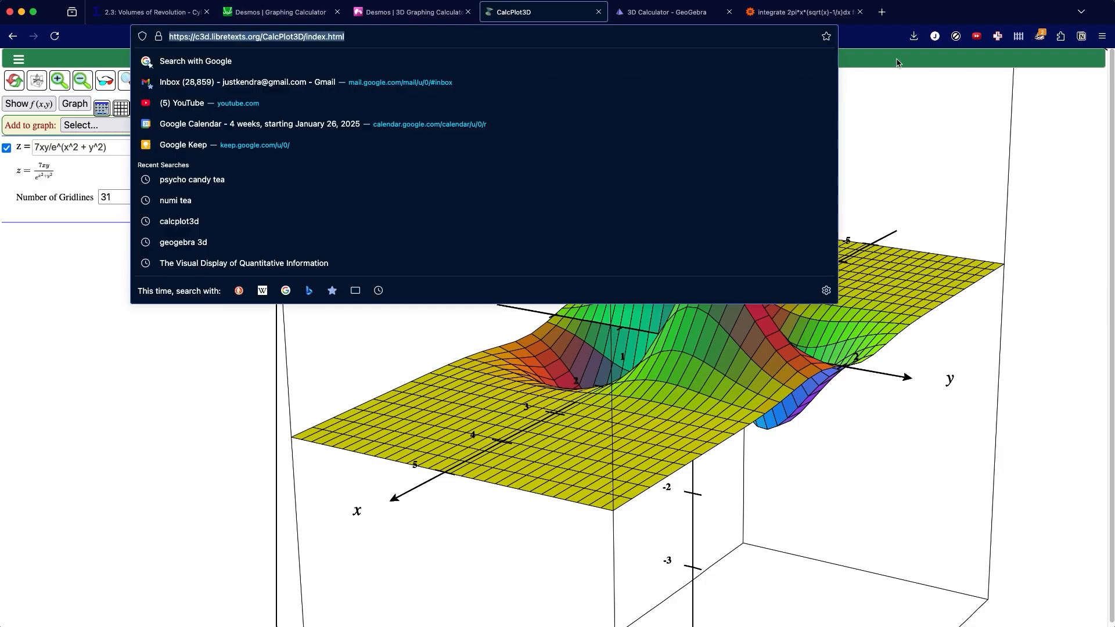
type("cal")
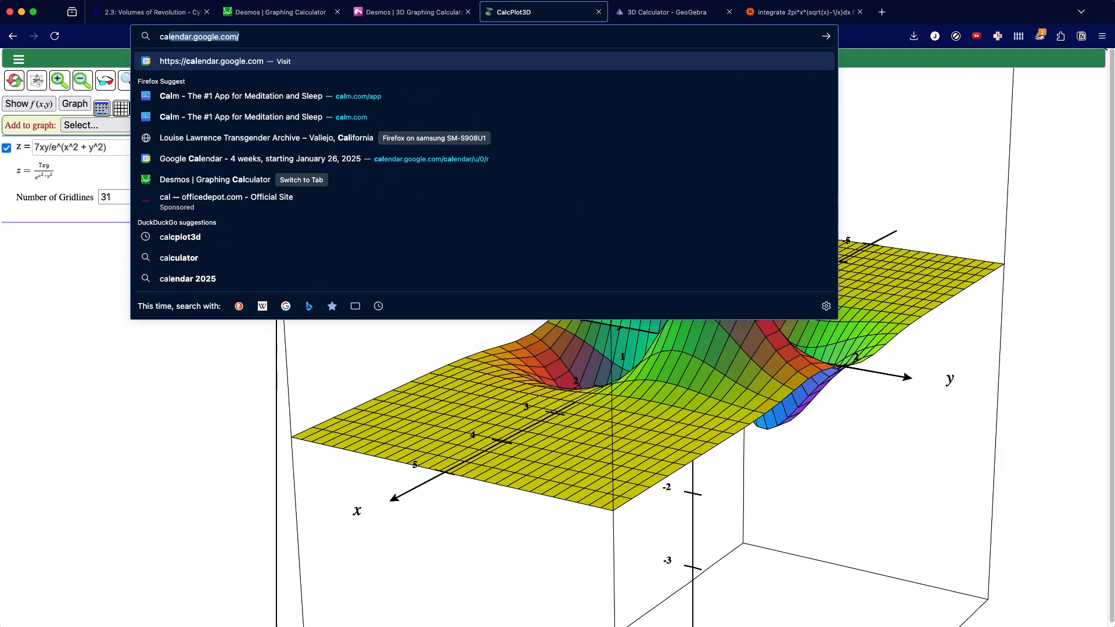
type("cplot")
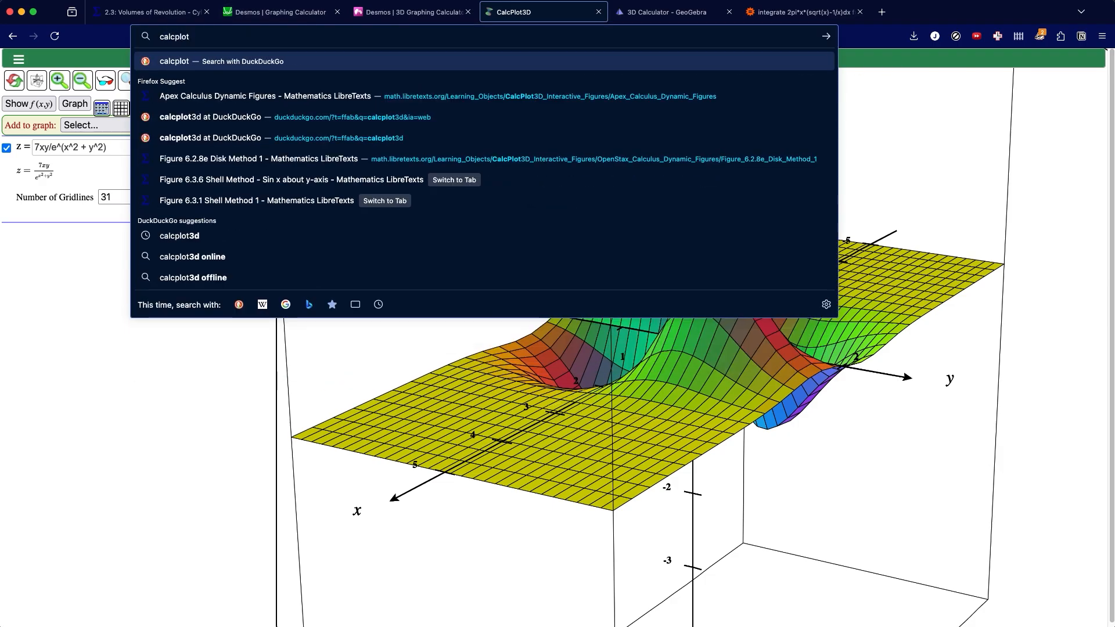
type("3d")
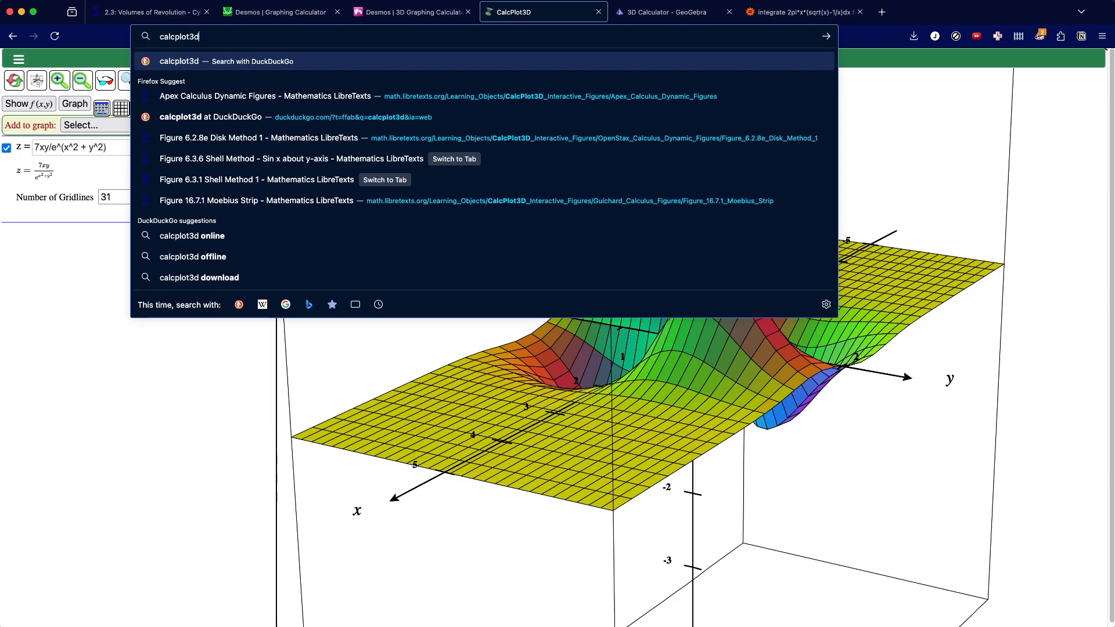
key("Return")
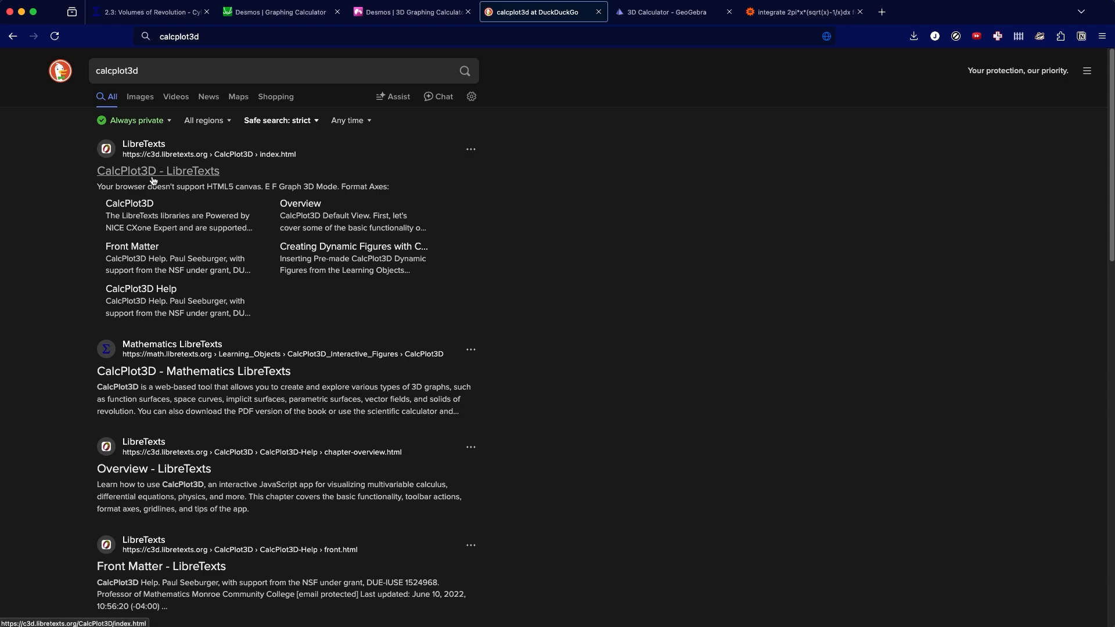
left_click(156, 172)
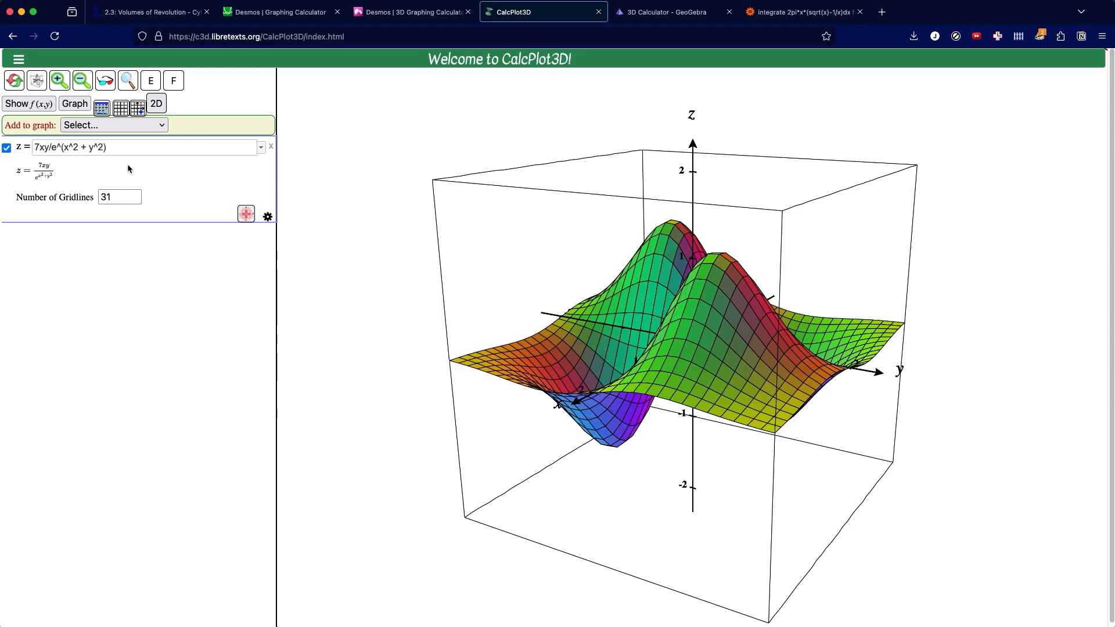
Step: Remove the default z function from the graph and add a Surface of Revolution
left_click(270, 147)
left_click(85, 130)
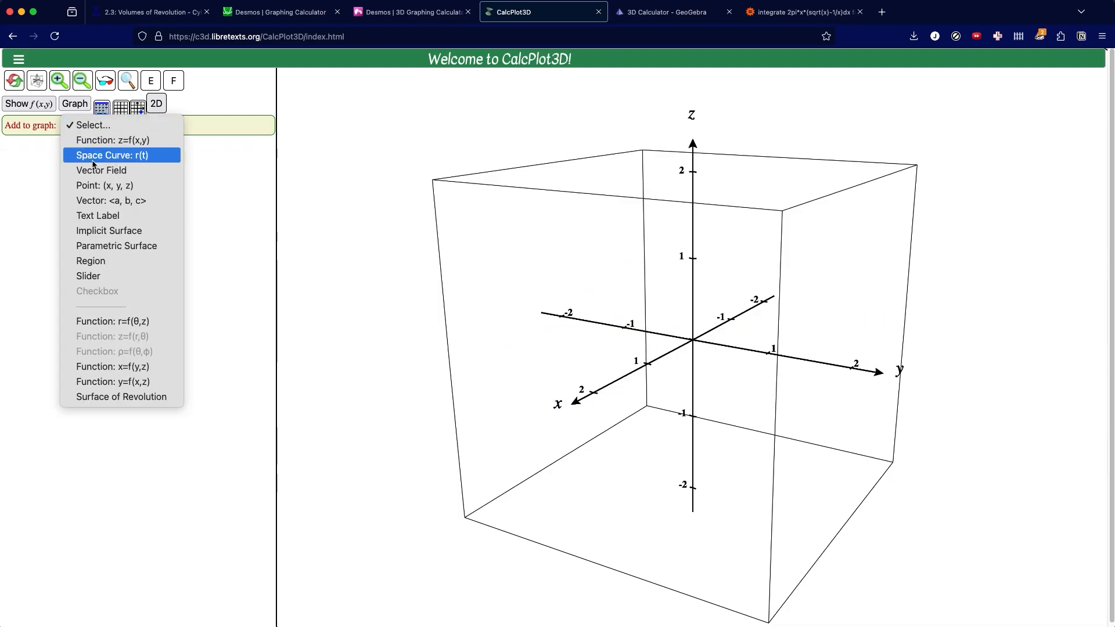
left_click(137, 398)
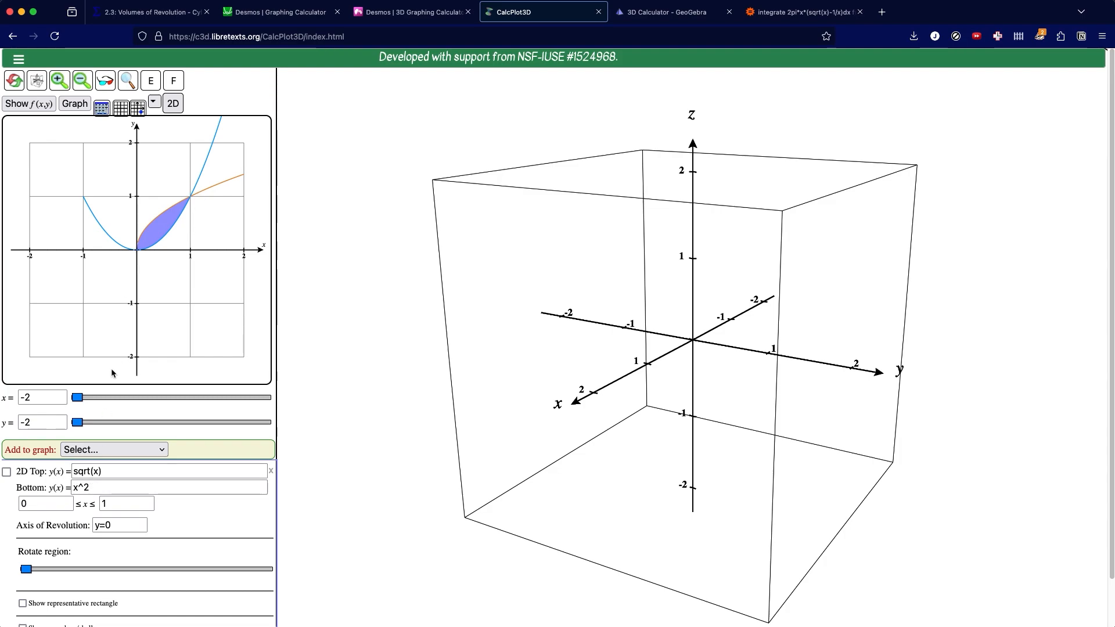
Step: Set the region's bottom function to 1/x and its x-interval from 1 to 4
left_click_drag(92, 487, 68, 487)
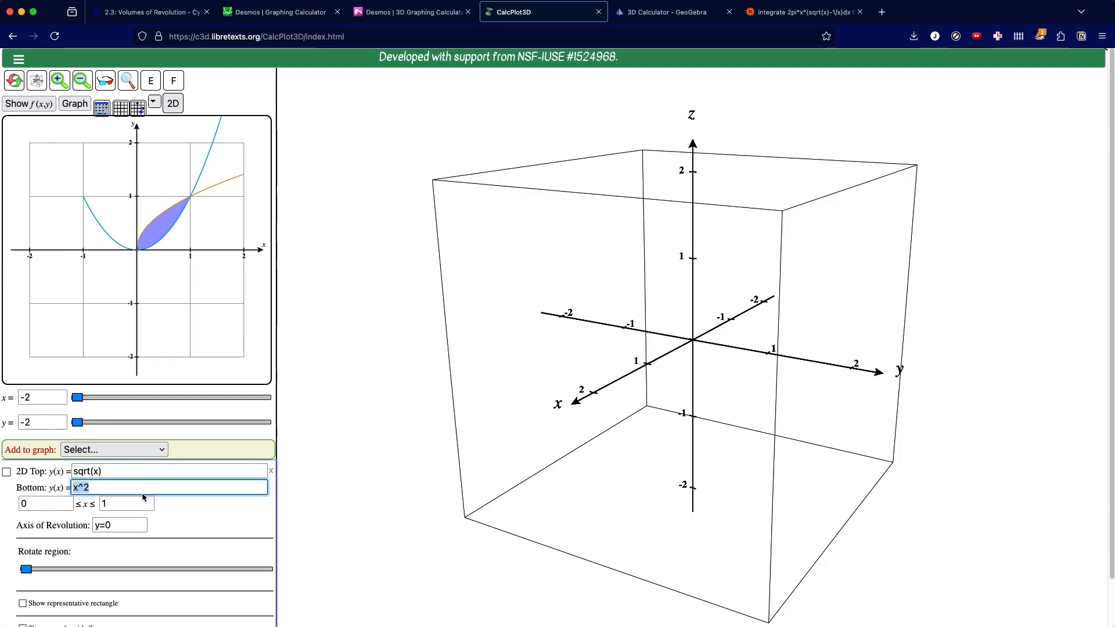
type("1/x")
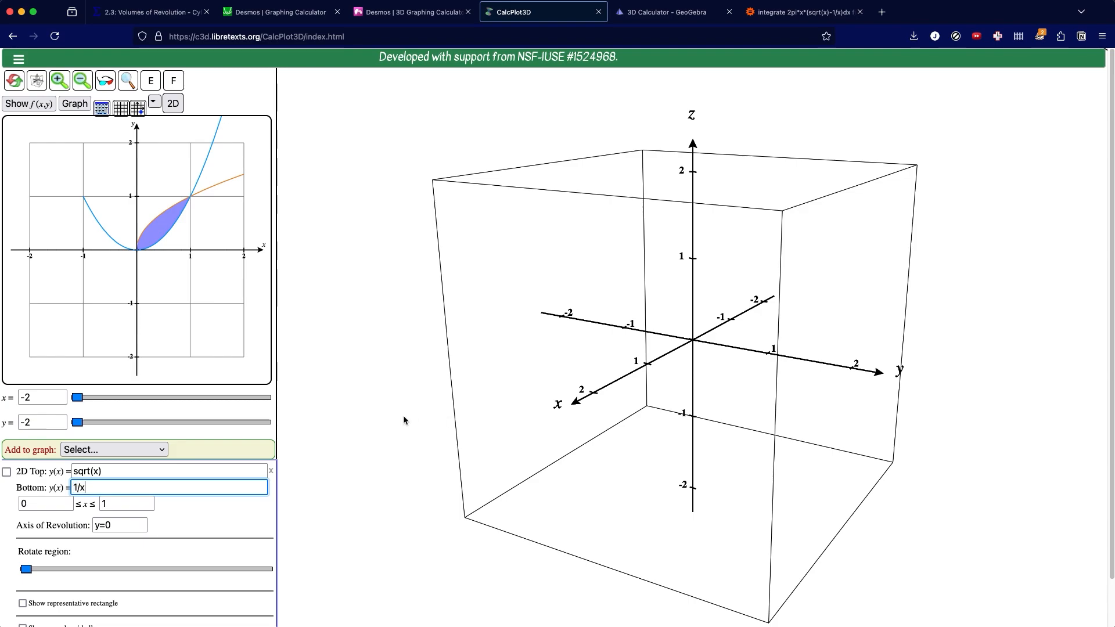
key("Tab")
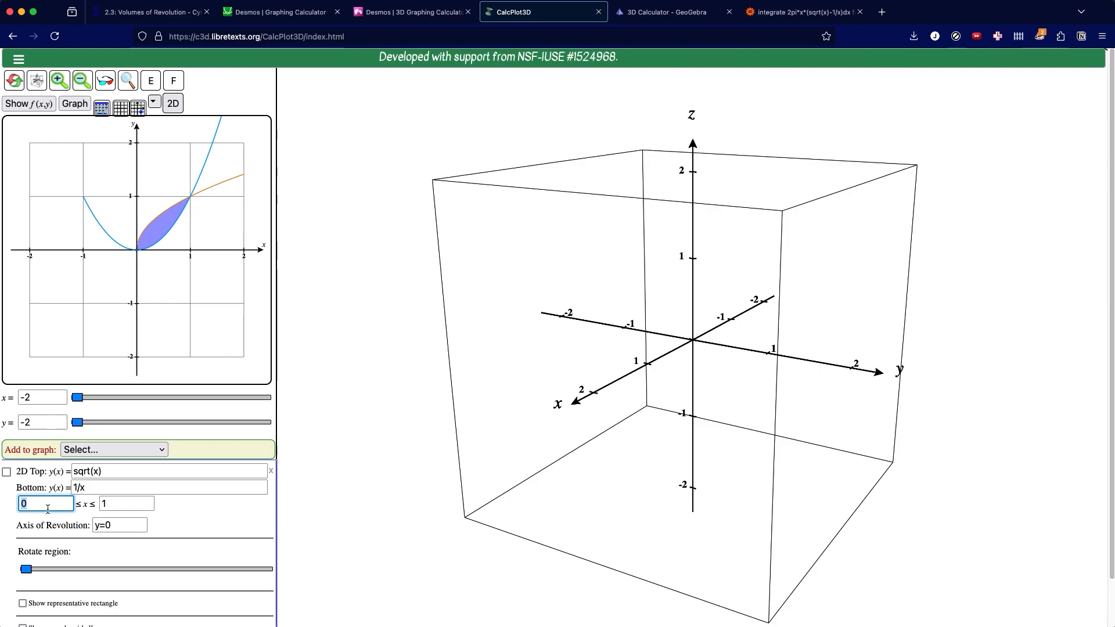
key("Tab")
type("4")
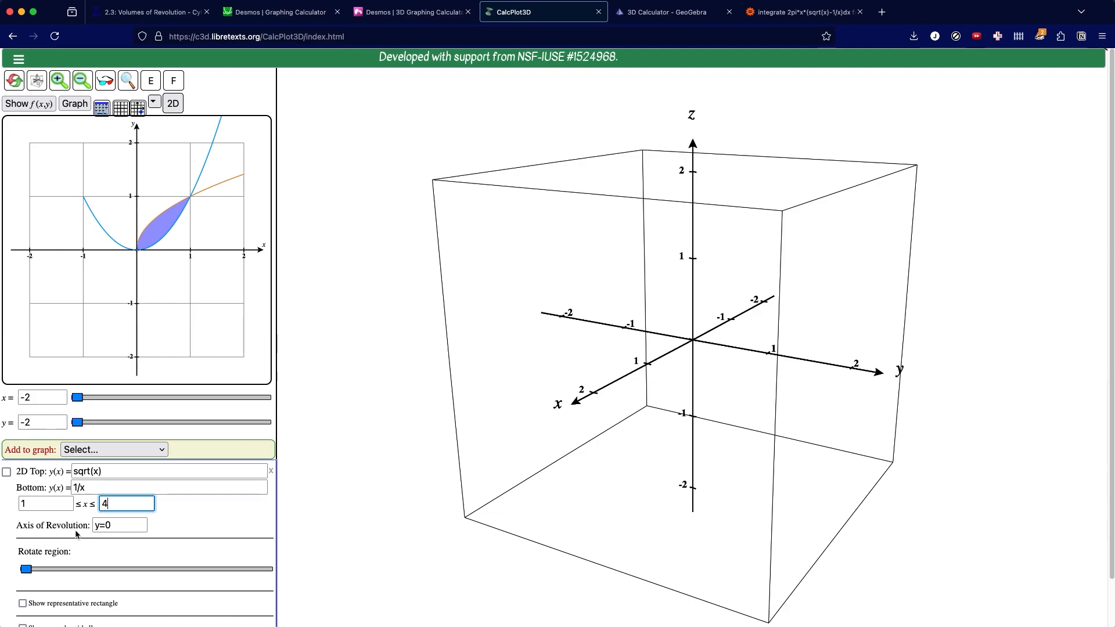
Step: Set the axis of revolution to x=0 and redraw the graph
left_click_drag(98, 526, 93, 528)
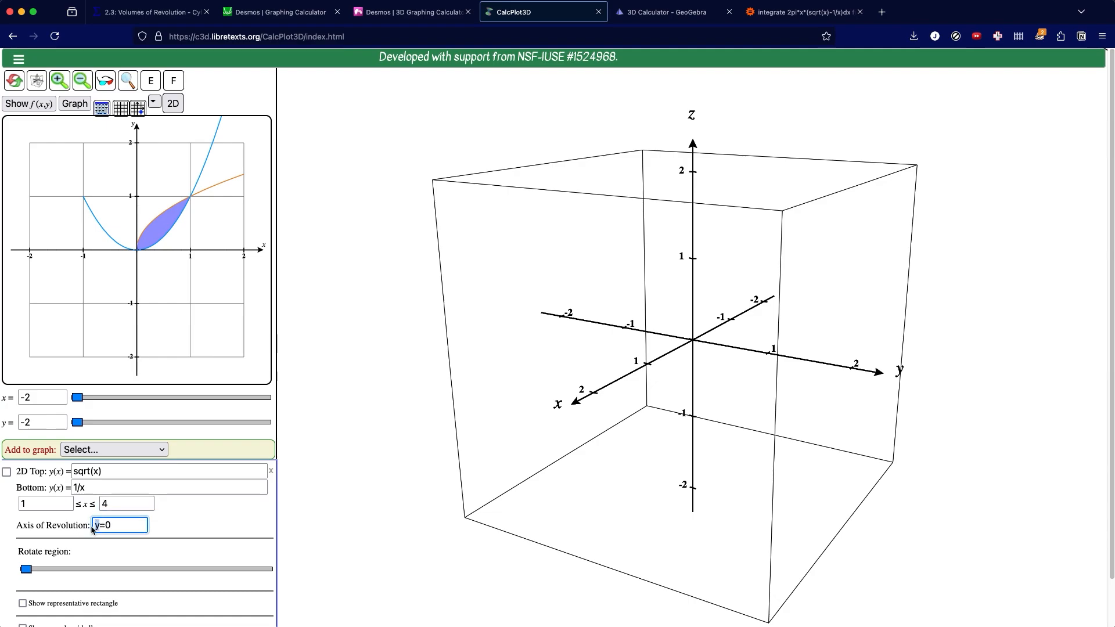
type("x")
key("Return")
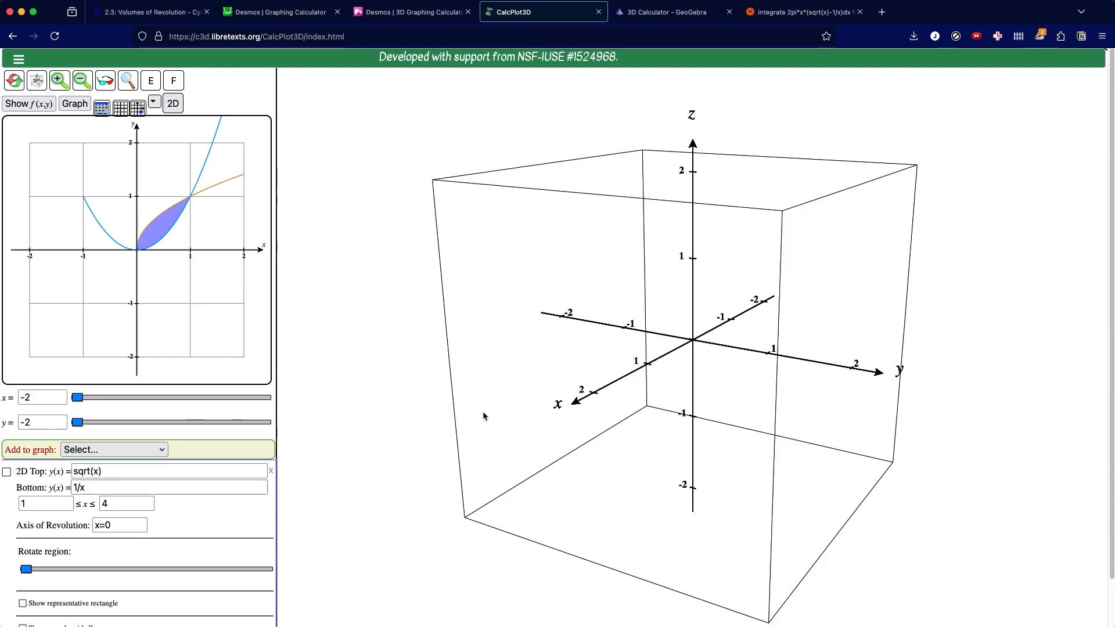
left_click(79, 106)
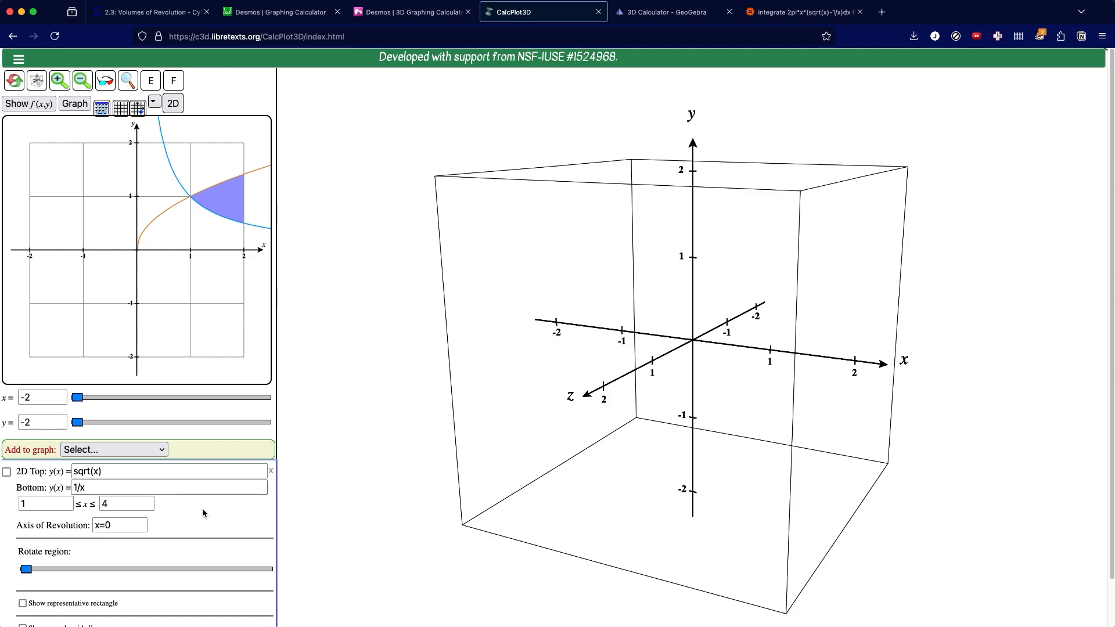
Step: Display the region between the curves in the 3D plot and try out its rotation
scroll(114, 541, "down", 2)
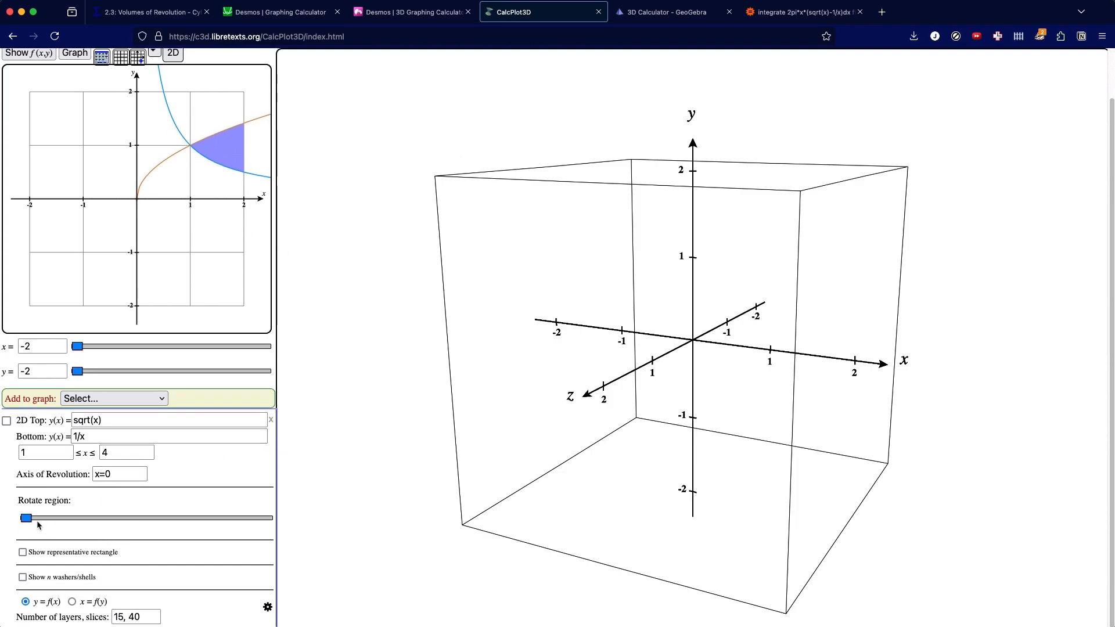
mouse_move(26, 518)
left_mouse_down()
mouse_move(266, 527)
mouse_move(11, 521)
left_mouse_up()
left_click(6, 420)
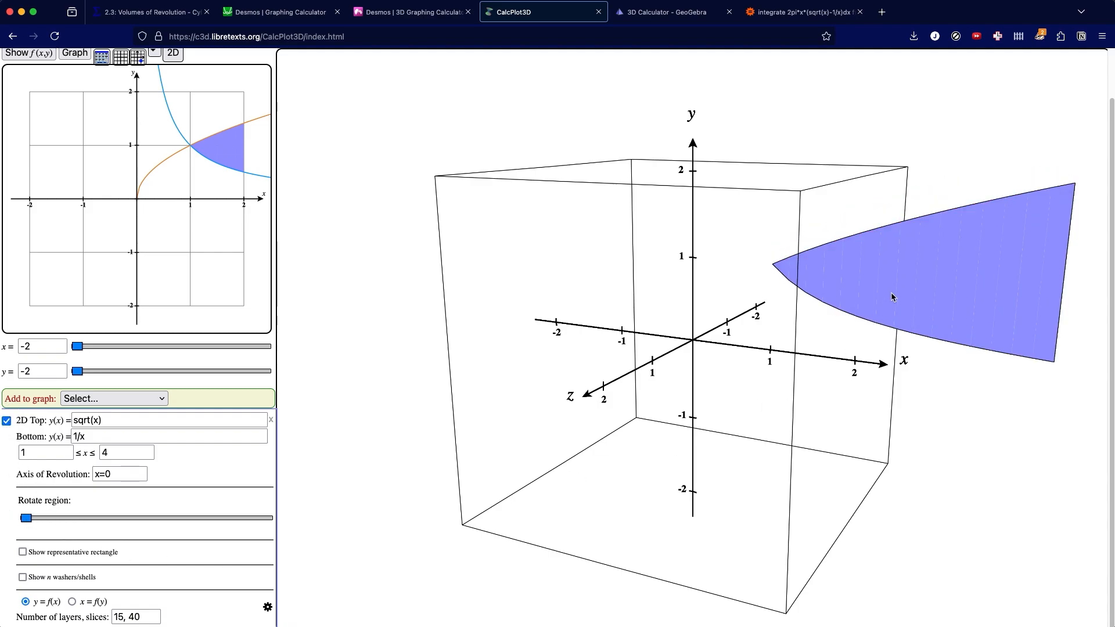
mouse_move(26, 518)
left_mouse_down()
mouse_move(265, 525)
mouse_move(26, 524)
left_mouse_up()
Step: Open the axis formatting settings and set the x-axis range from -5 to 5
scroll(79, 249, "up", 2)
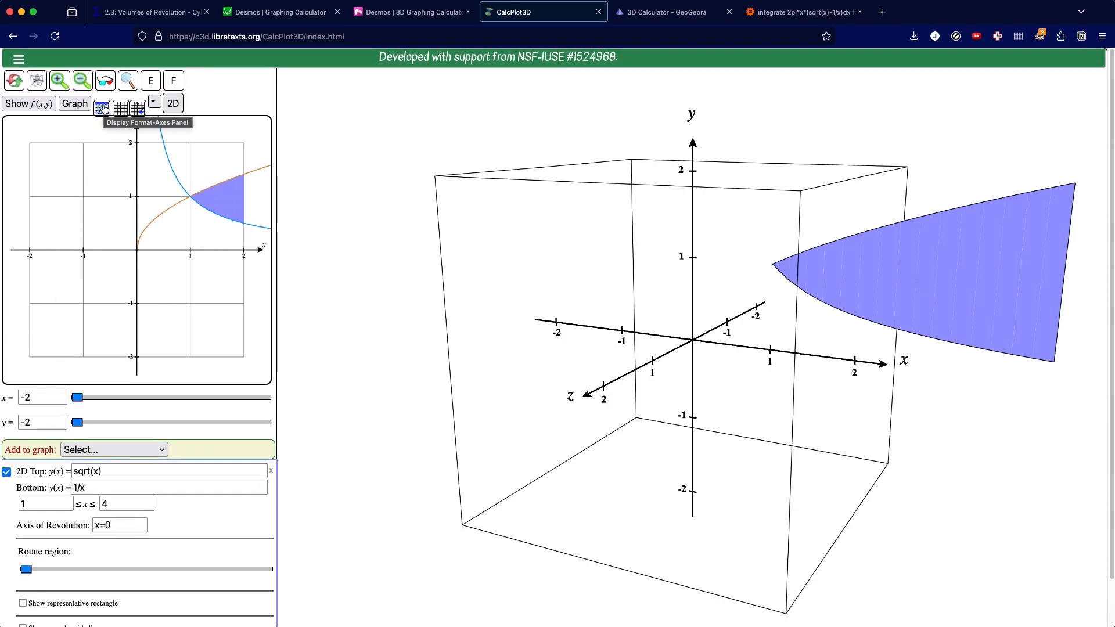
left_click(102, 109)
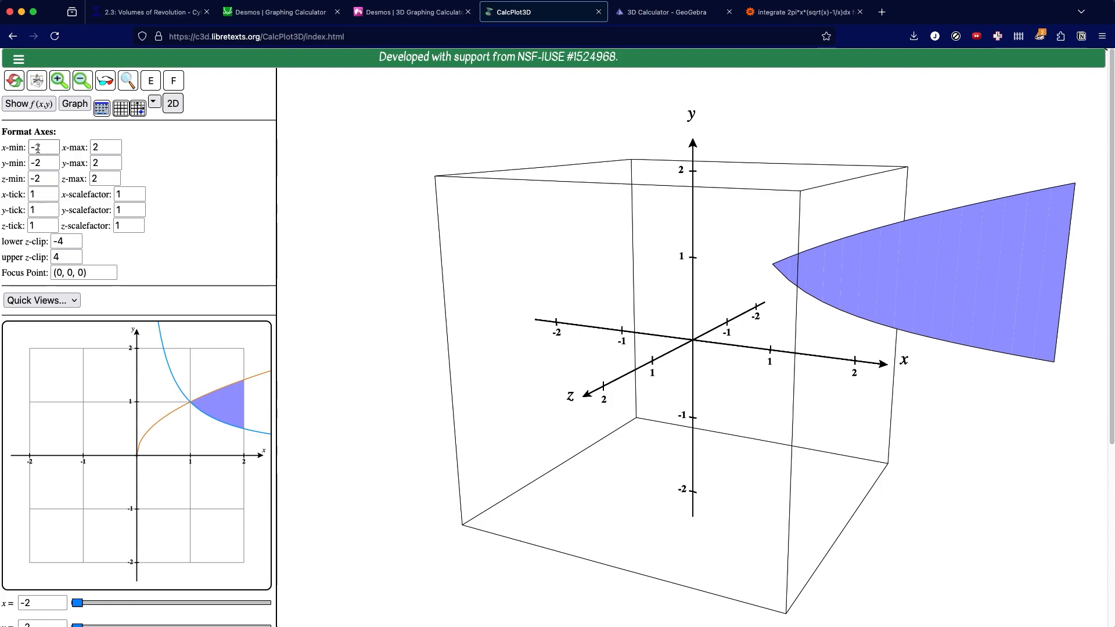
double_click(97, 148)
type("5")
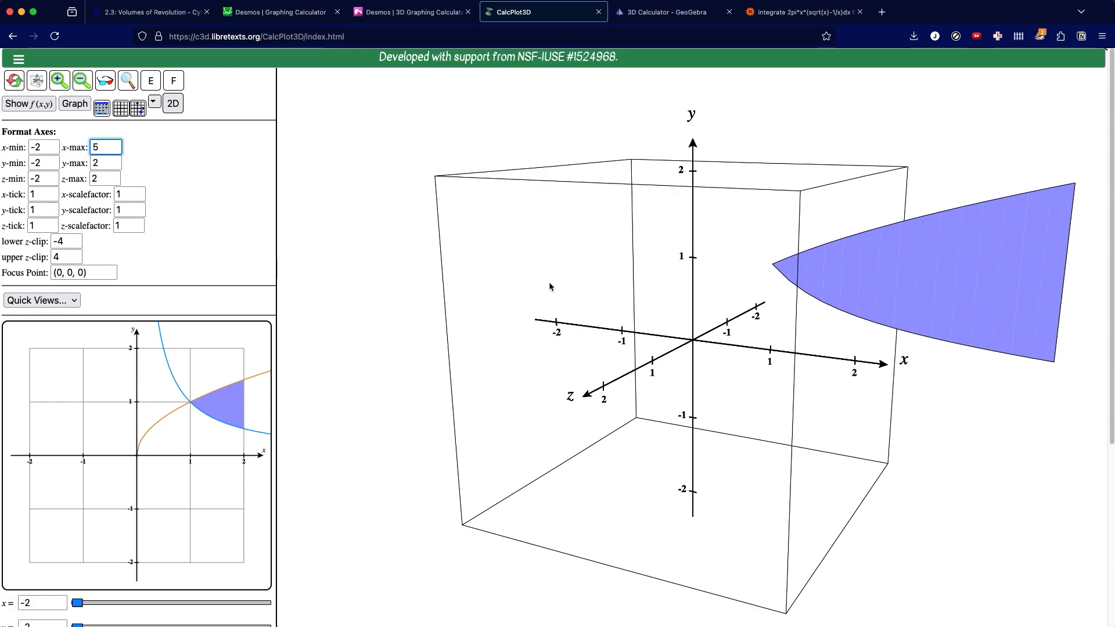
left_click(37, 147)
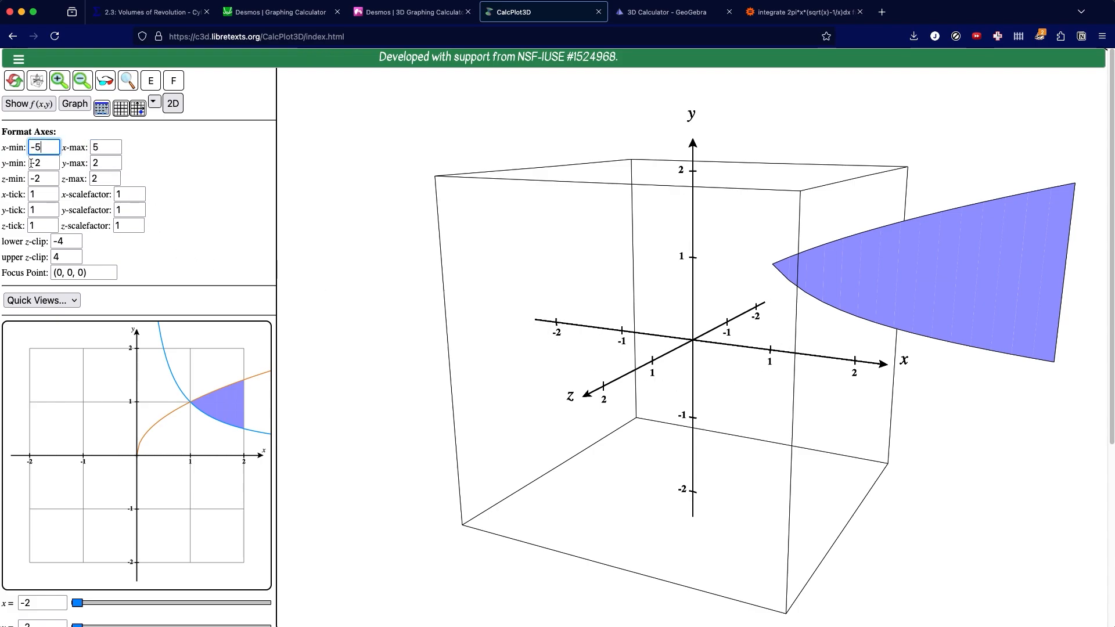
key("Tab")
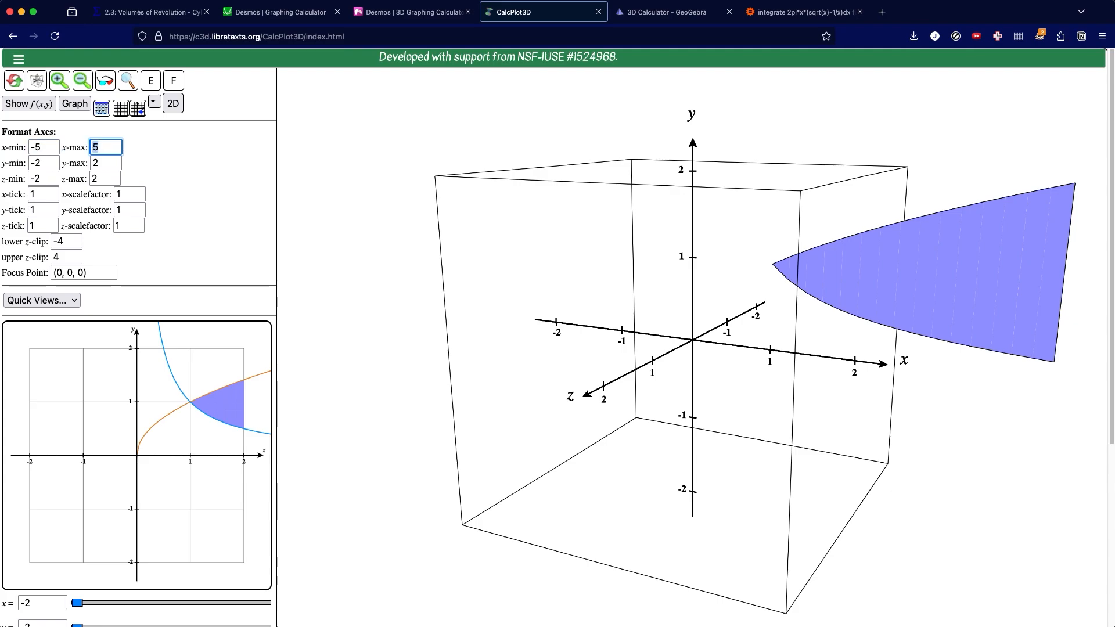
Step: Set the y-axis range from -1 to 3 and the z-axis range from -5 to 5
key("Tab")
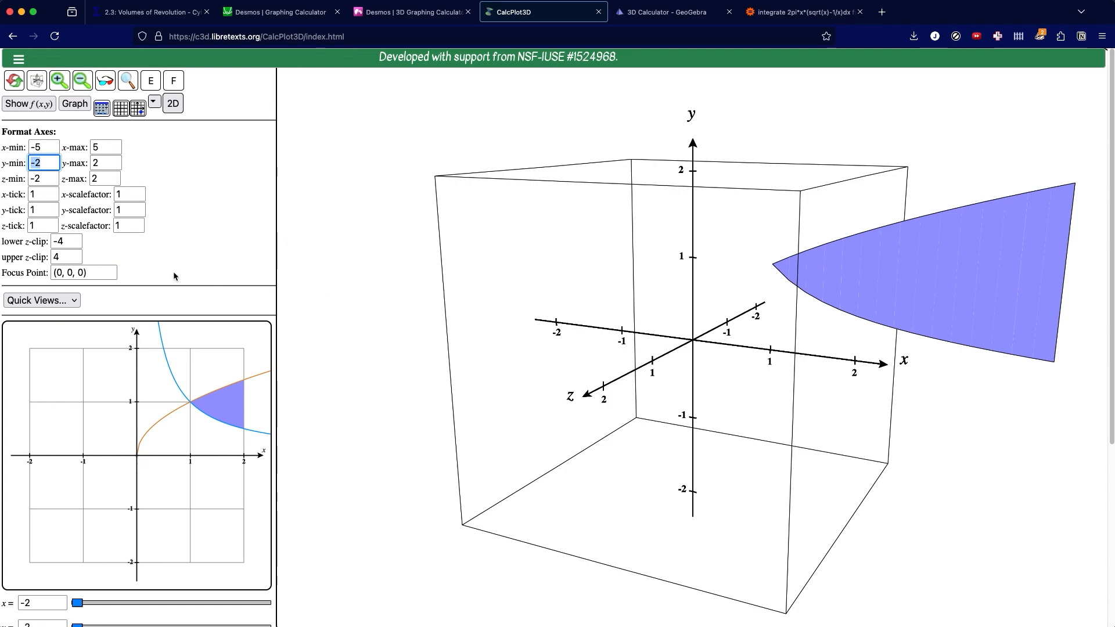
type("-1")
key("Tab")
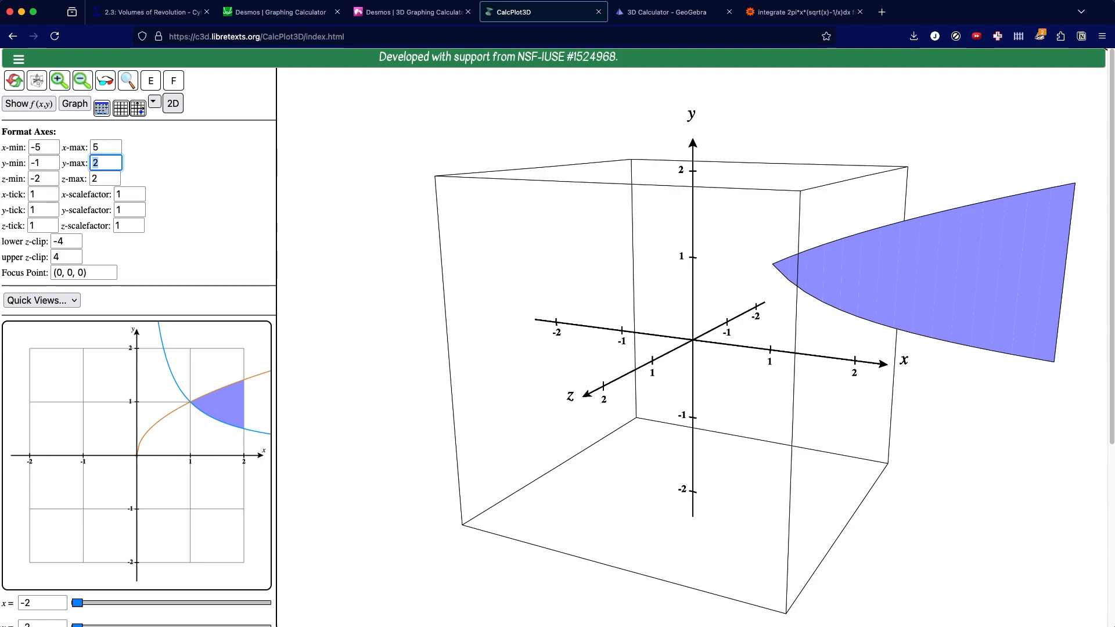
key("Tab")
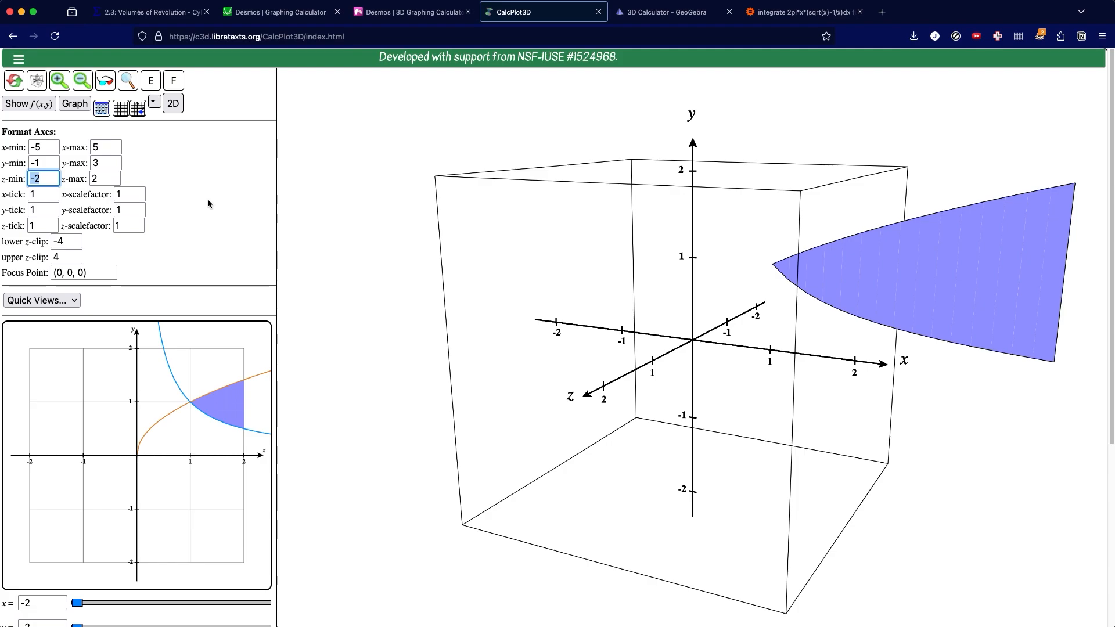
type("-5")
key("Tab")
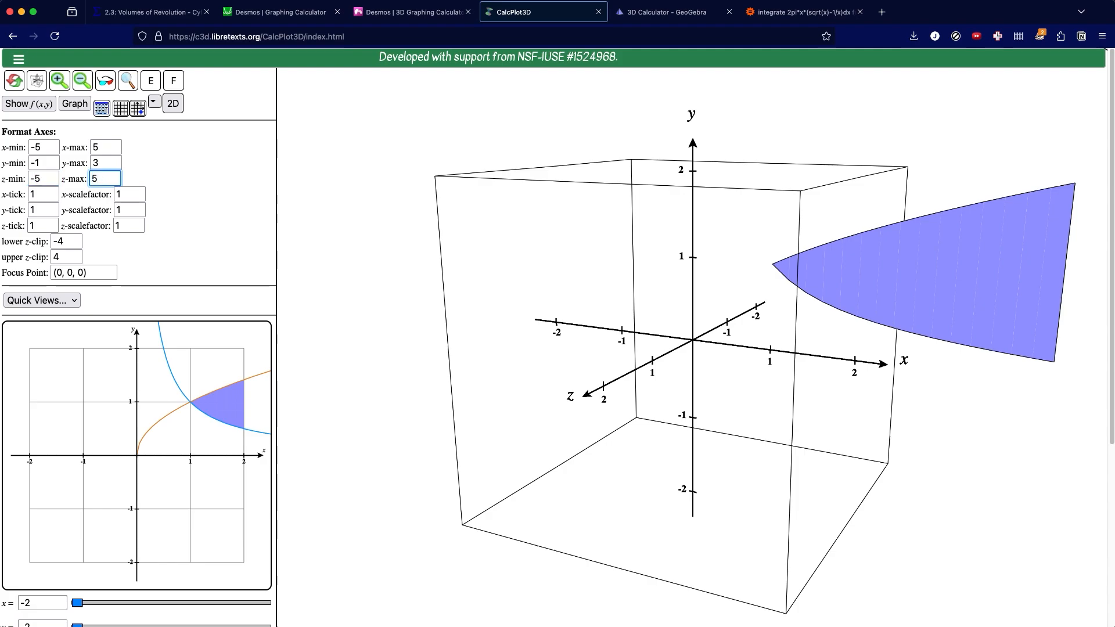
type("5")
key("Tab")
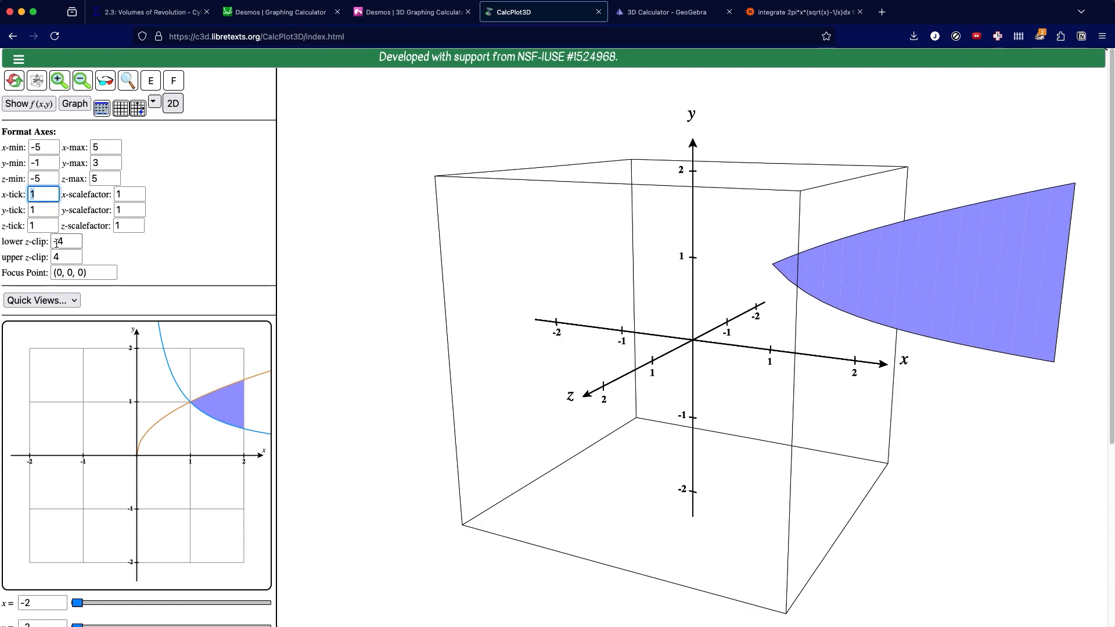
Step: Set the z-clip limits to -5 and 5, then redraw the graph and hide the axis formatting settings
left_click_drag(58, 243, 65, 242)
type("5")
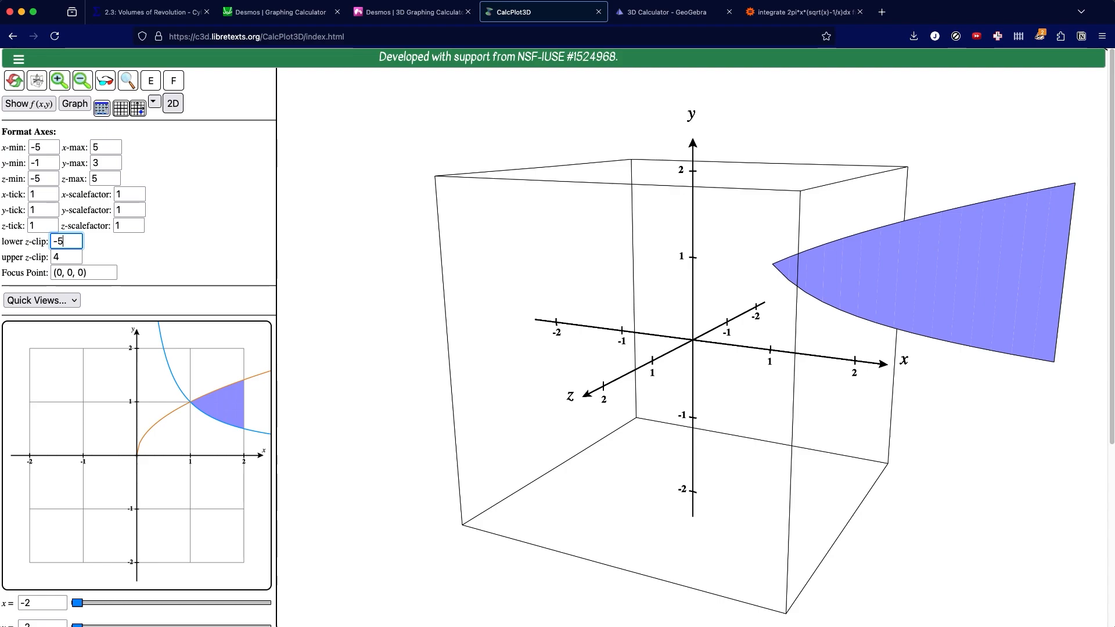
key("Tab")
type("5")
key("Tab")
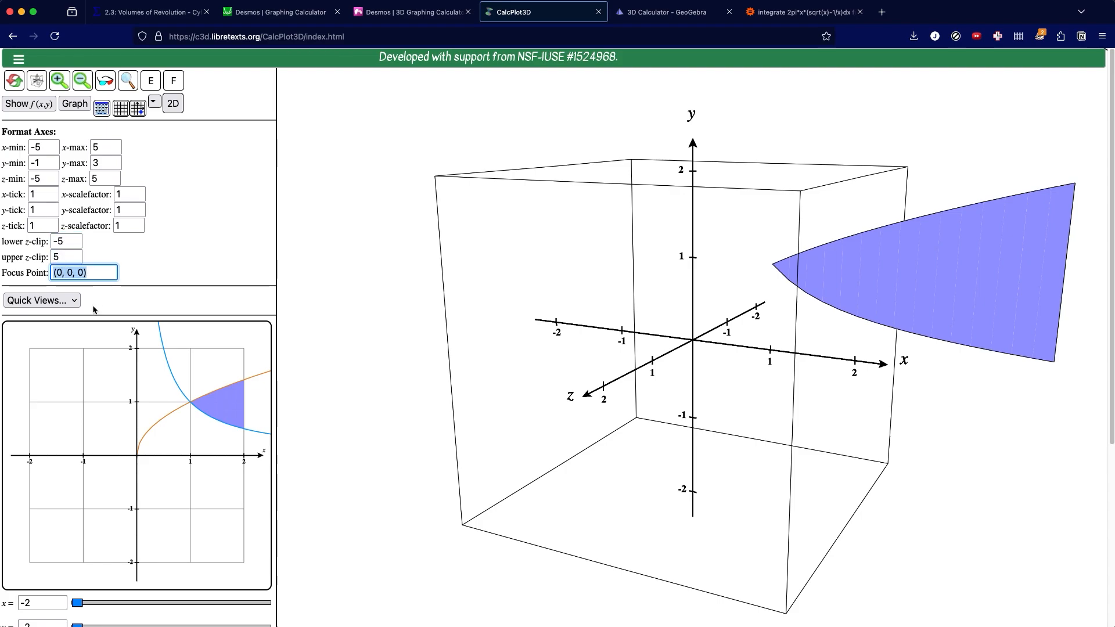
left_click(76, 105)
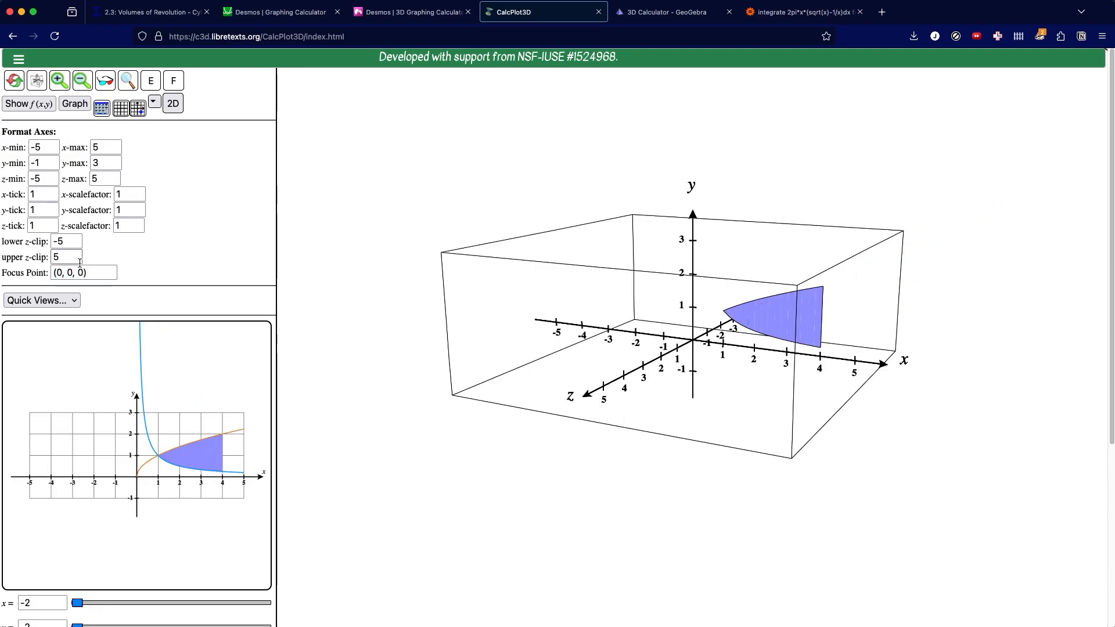
left_click(103, 110)
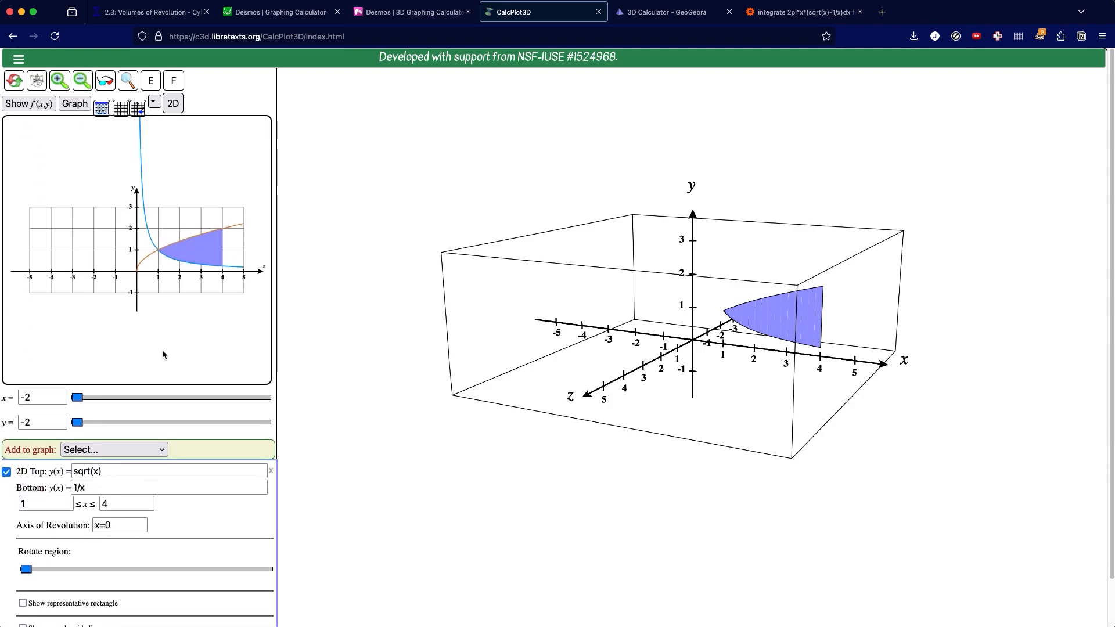
Step: Rotate the region a full turn about the axis of revolution and inspect the solid from several angles
scroll(162, 351, "down", 2)
left_click_drag(26, 518, 282, 529)
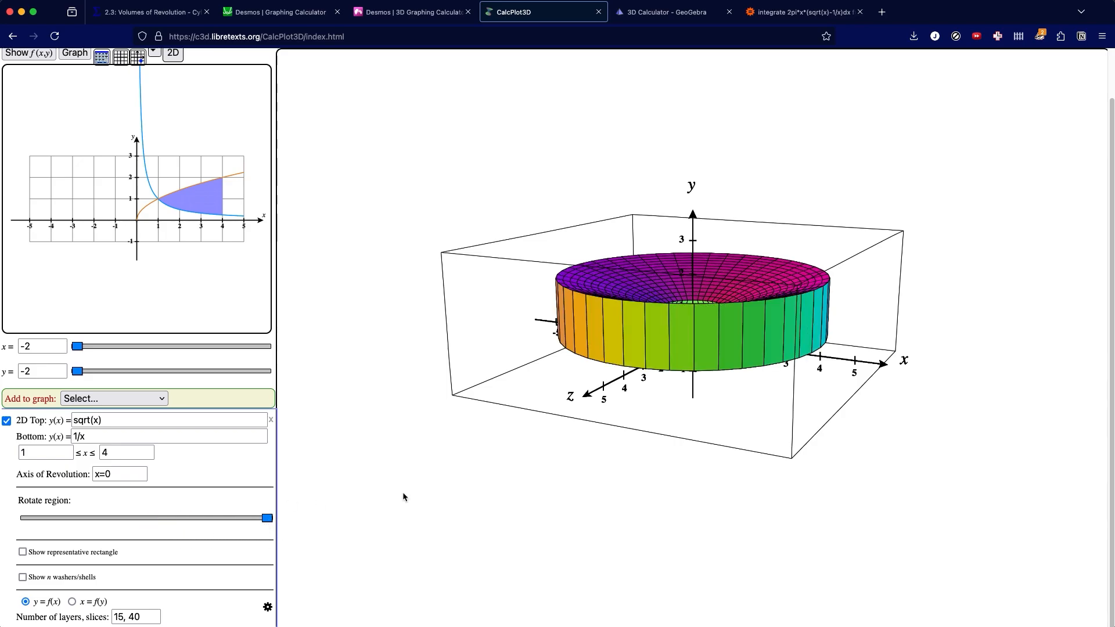
mouse_move(744, 384)
left_mouse_down()
mouse_move(734, 386)
mouse_move(740, 368)
mouse_move(768, 380)
mouse_move(739, 383)
mouse_move(726, 324)
mouse_move(746, 376)
mouse_move(772, 391)
mouse_move(779, 366)
mouse_move(740, 369)
mouse_move(748, 374)
left_mouse_up()
left_click_drag(831, 385, 786, 379)
mouse_move(783, 285)
left_mouse_down()
mouse_move(792, 269)
mouse_move(799, 278)
left_mouse_up()
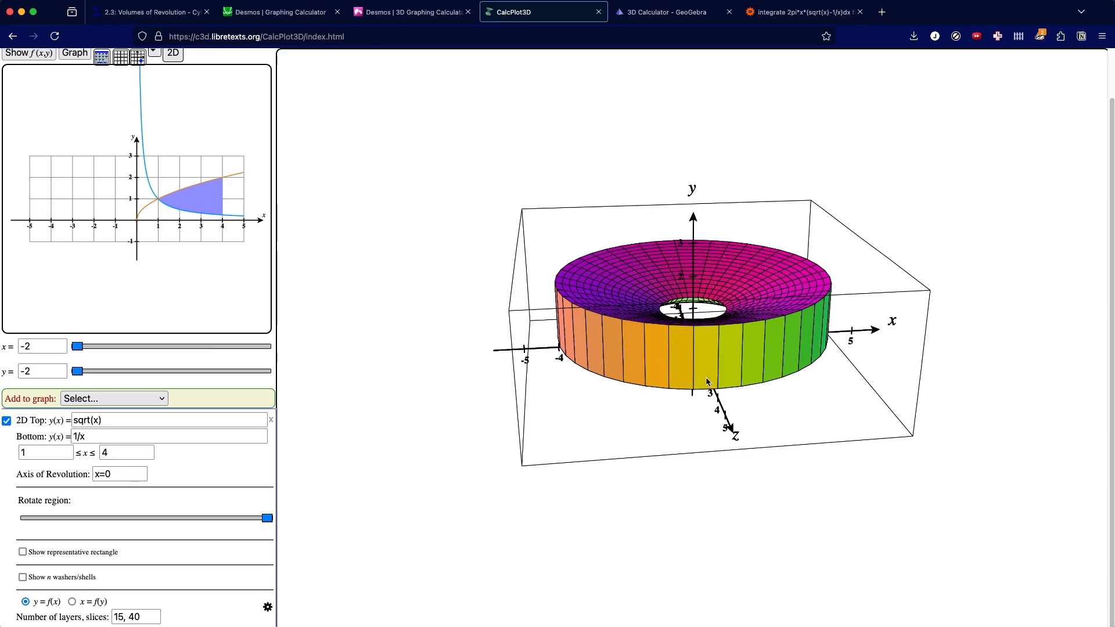
Step: Return the region's rotation to its starting position and show the representative rectangle at x = 2.62
left_click_drag(709, 375, 692, 319)
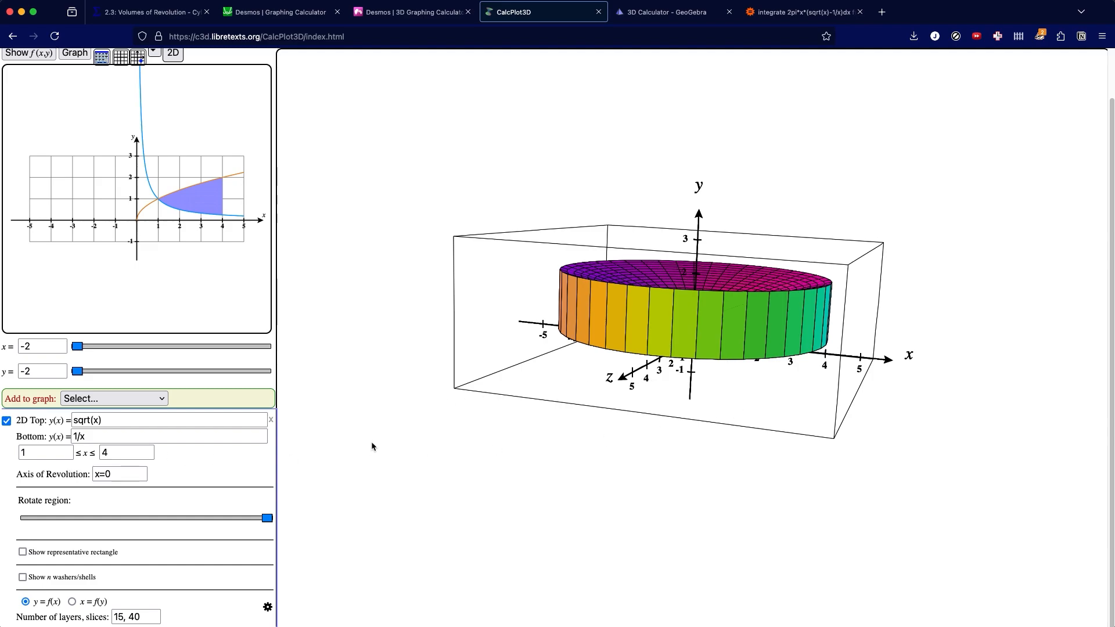
left_click_drag(267, 518, 24, 518)
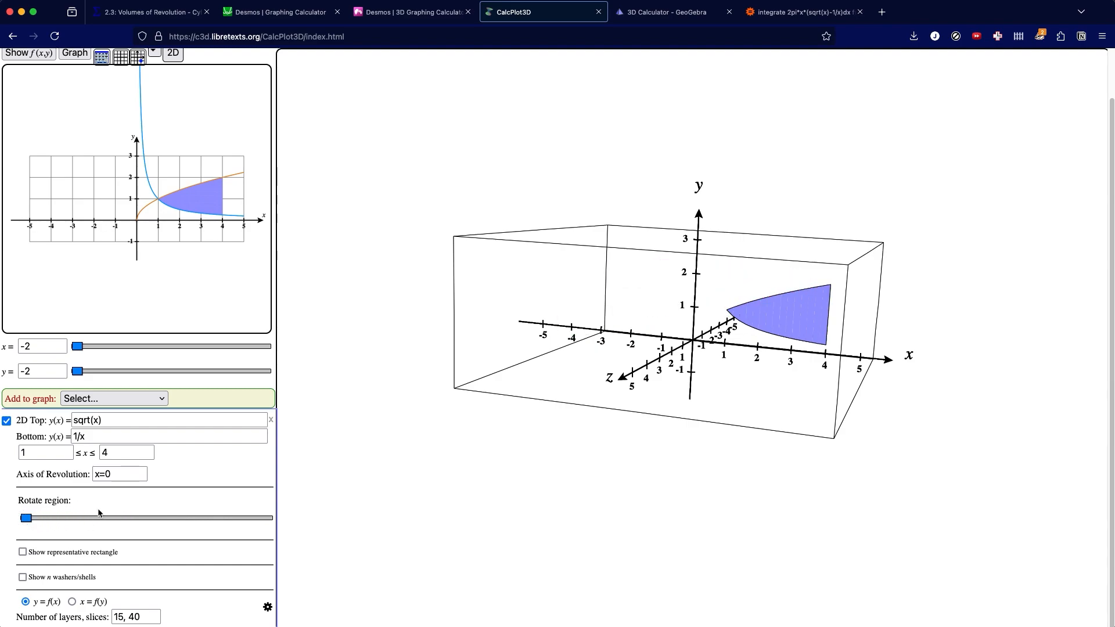
left_click(22, 552)
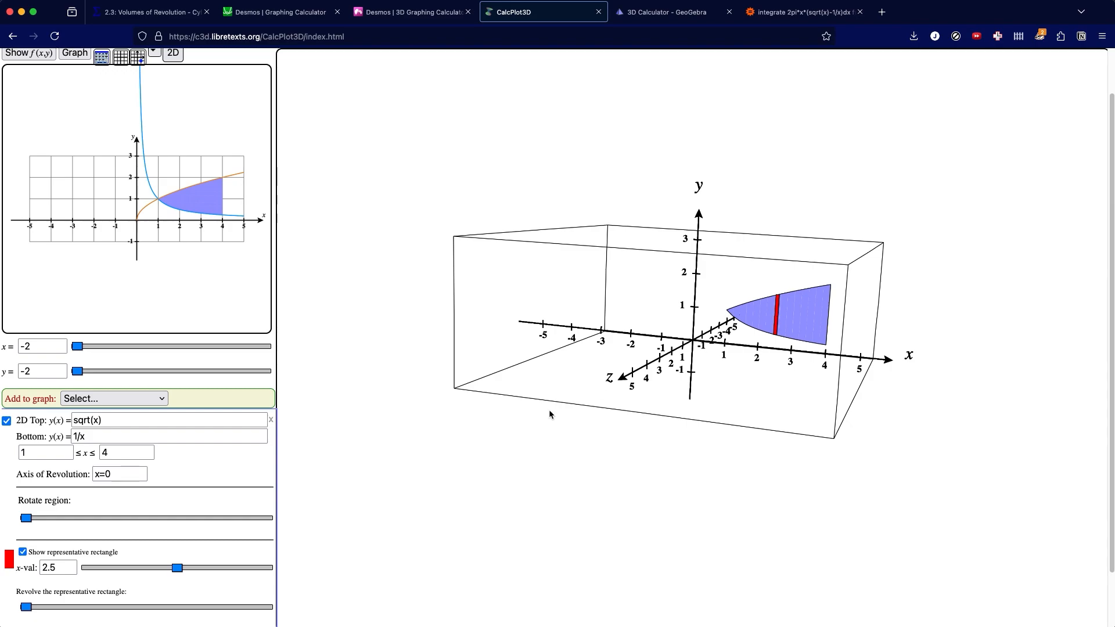
mouse_move(180, 569)
left_mouse_down()
mouse_move(109, 570)
mouse_move(236, 575)
mouse_move(158, 574)
mouse_move(236, 579)
mouse_move(174, 573)
mouse_move(206, 575)
mouse_move(185, 579)
left_mouse_up()
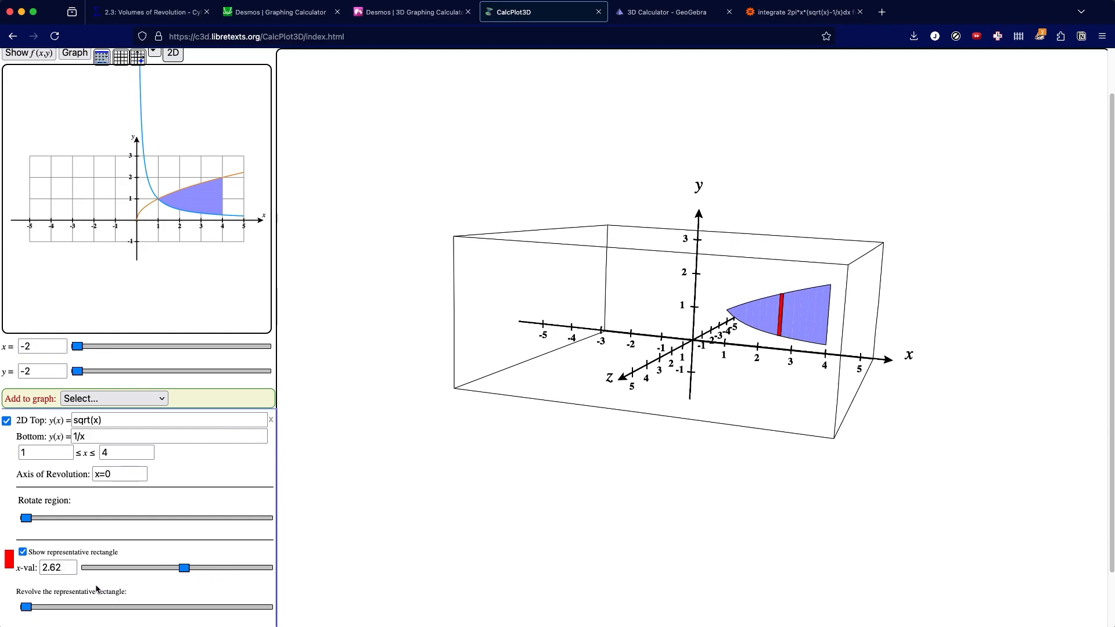
Step: Revolve the representative rectangle about the axis, shift it to x = 1.96, then collapse the revolution and hide the rectangle
scroll(98, 589, "down", 2)
left_click_drag(26, 543, 260, 546)
left_click_drag(186, 508, 147, 511)
left_click_drag(260, 542, 15, 571)
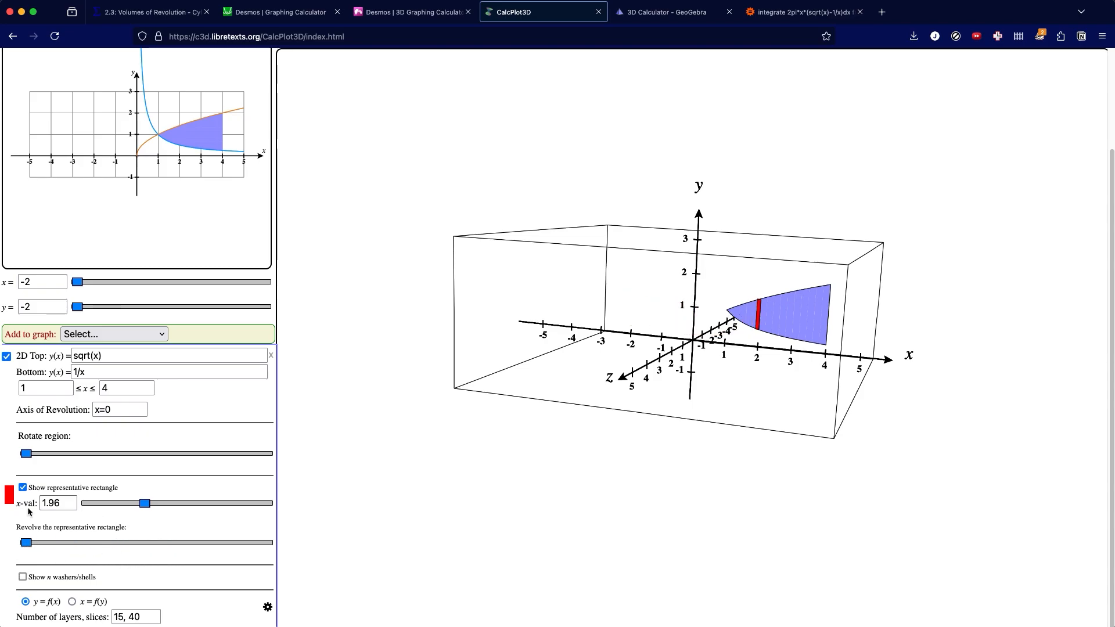
left_click(23, 488)
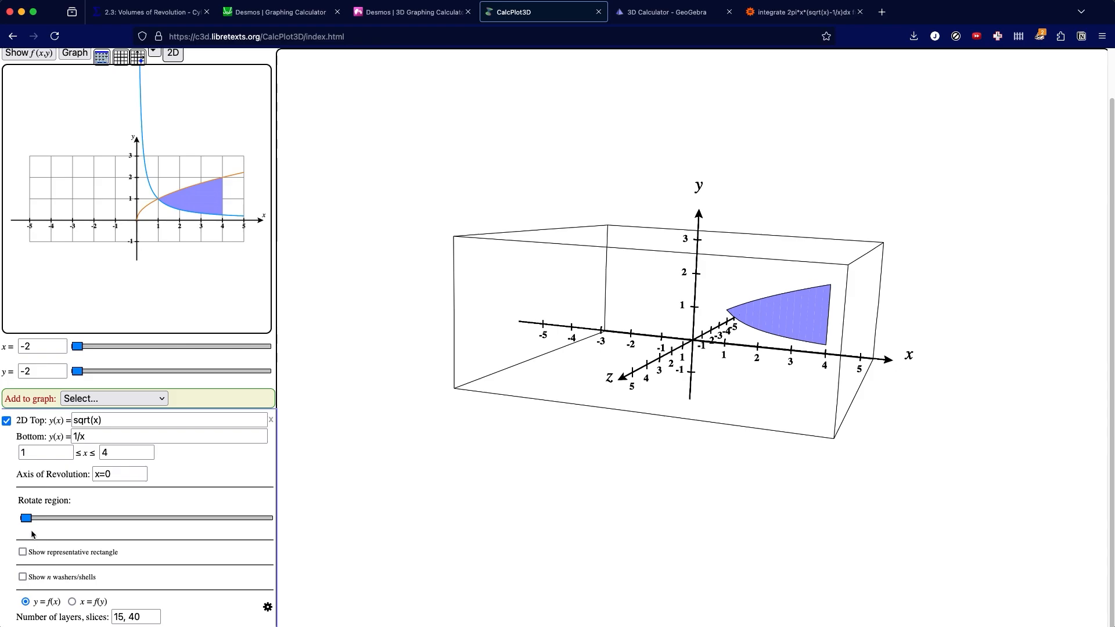
Step: Show the washers/shells with n = 5 and revolve them a full turn about the axis
left_click(22, 576)
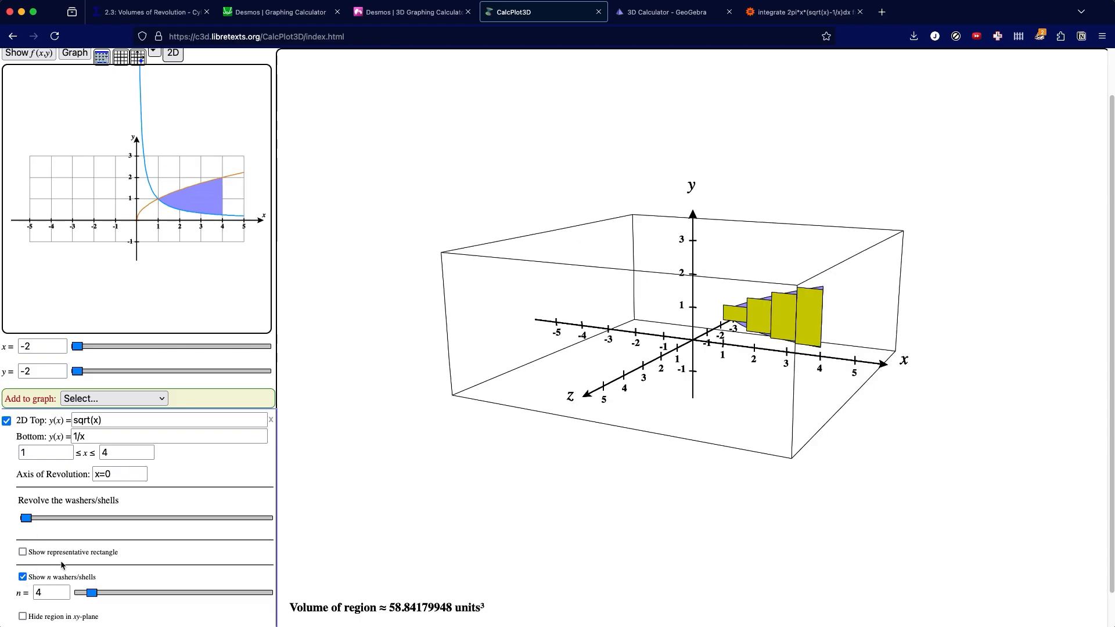
scroll(64, 564, "down", 2)
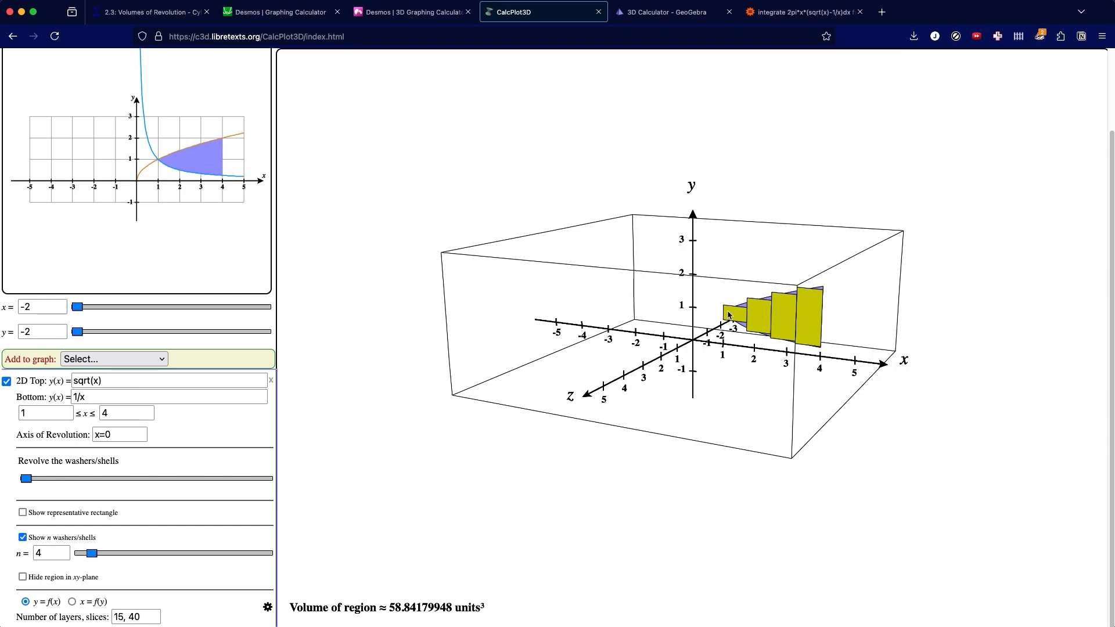
left_click(39, 553)
mouse_move(93, 553)
left_mouse_down()
mouse_move(109, 554)
mouse_move(96, 553)
left_mouse_up()
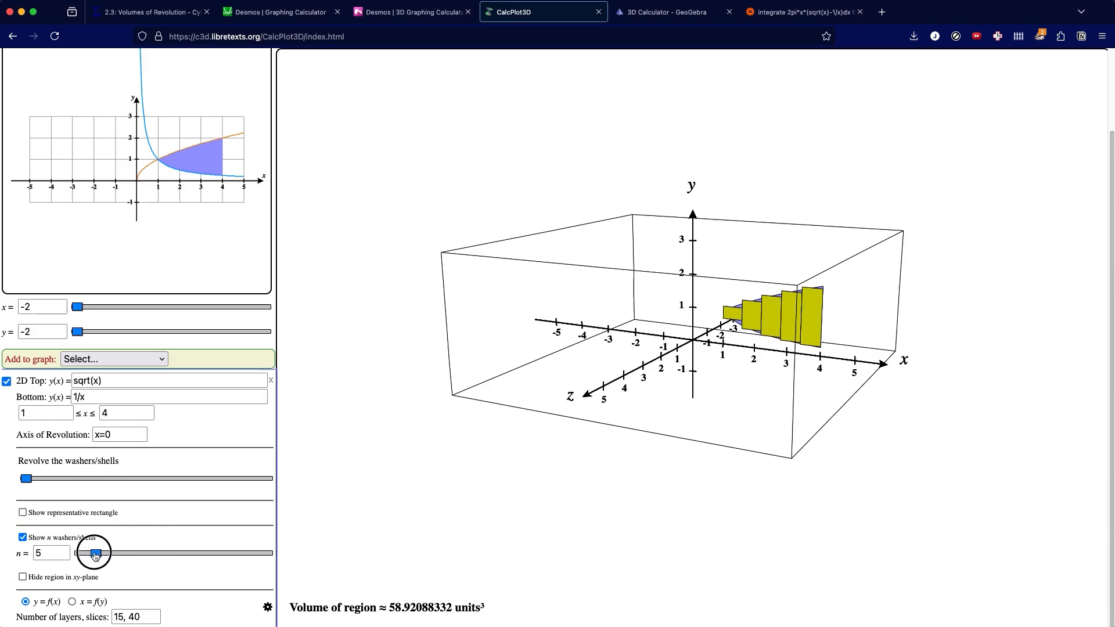
left_click_drag(26, 479, 270, 458)
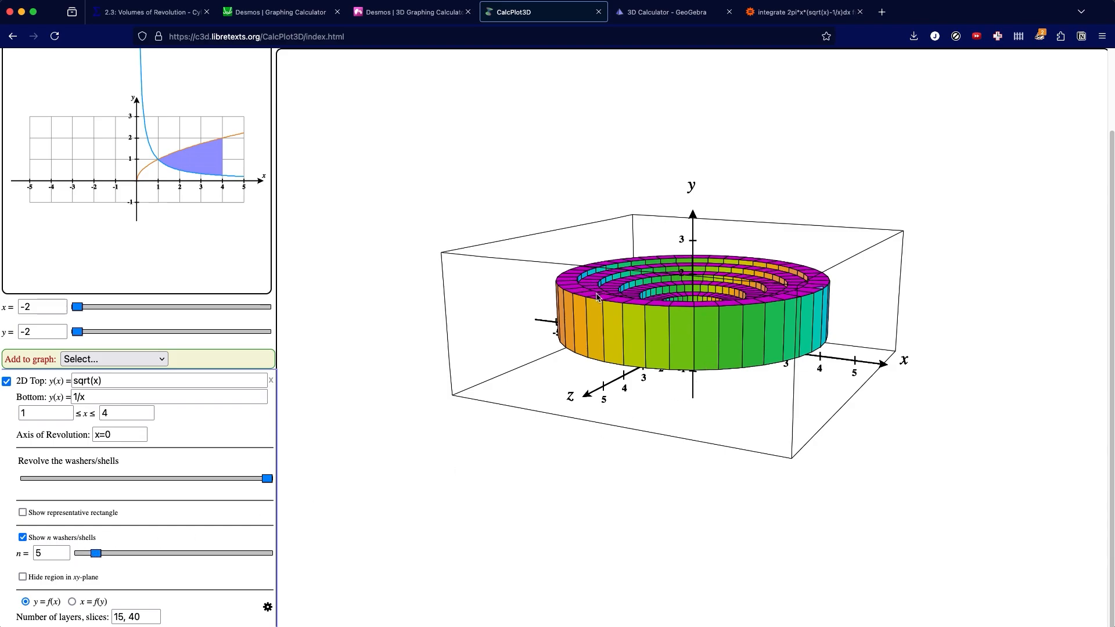
Step: Increase the number of washers/shells to 34, then hide them to show the smooth solid
left_click(128, 556)
left_click_drag(128, 556, 196, 550)
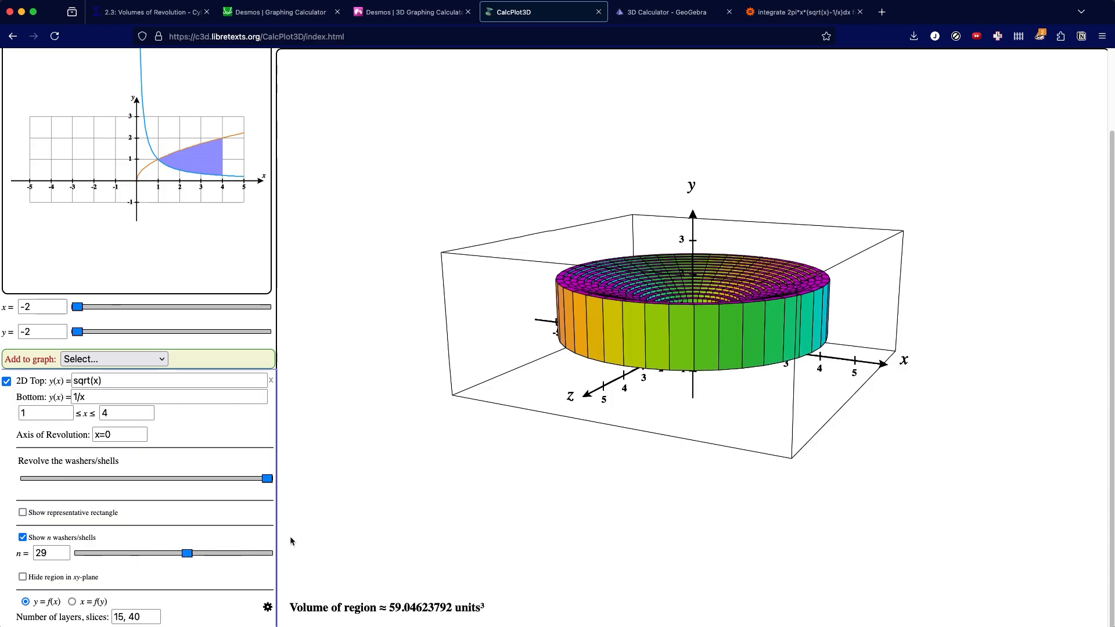
left_click(23, 538)
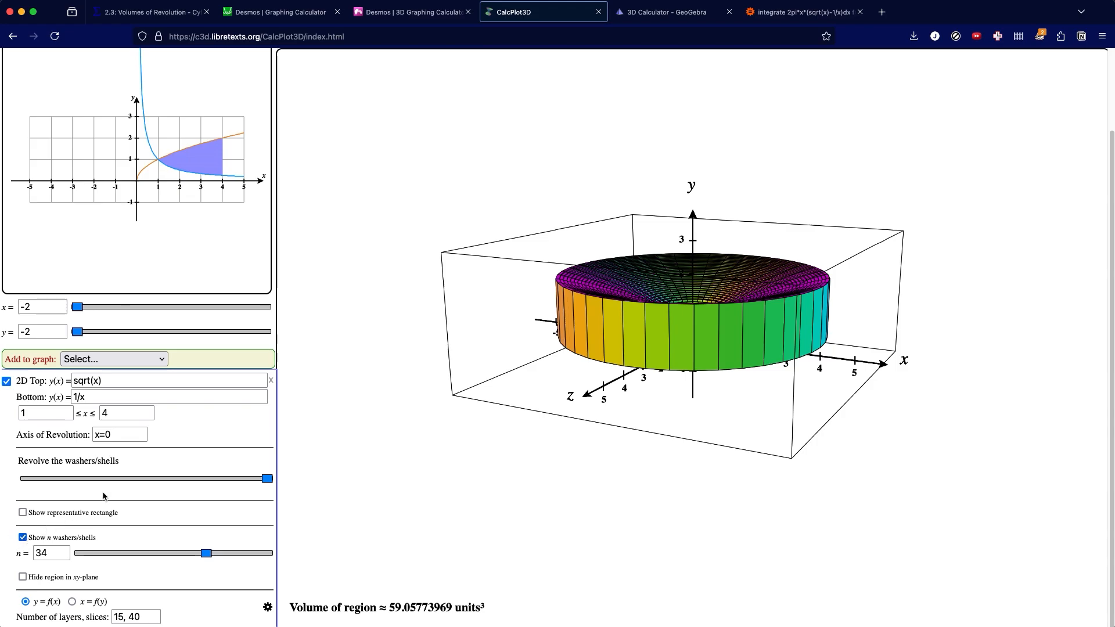
left_click(23, 538)
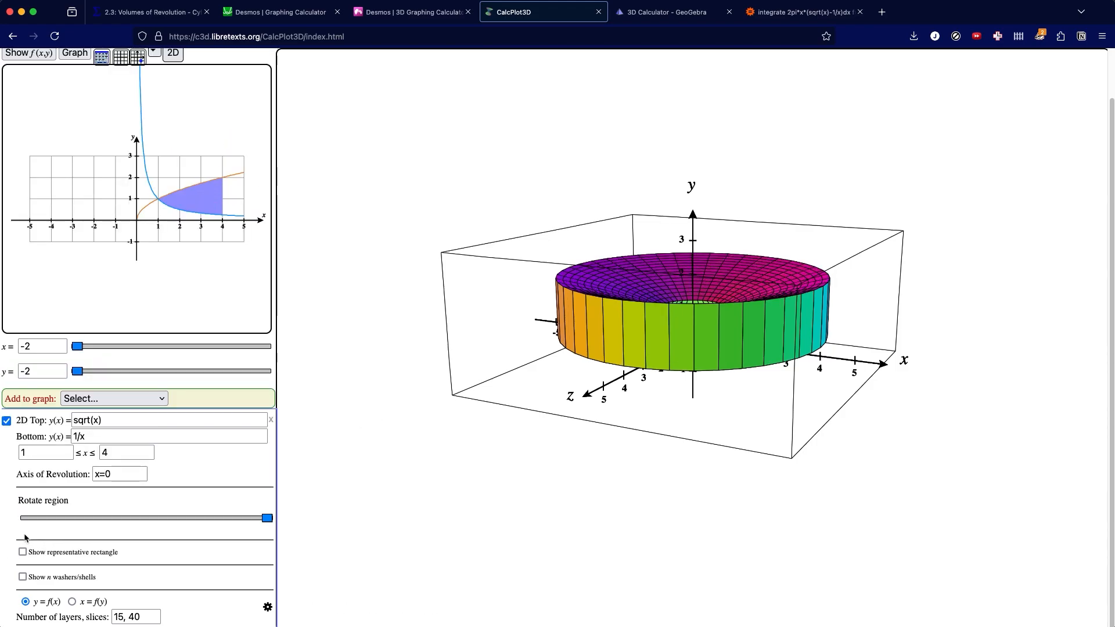
Step: Orbit around the solid, then restore the default 3D view with the y-axis up
left_click(733, 315)
left_click_drag(732, 316, 604, 300)
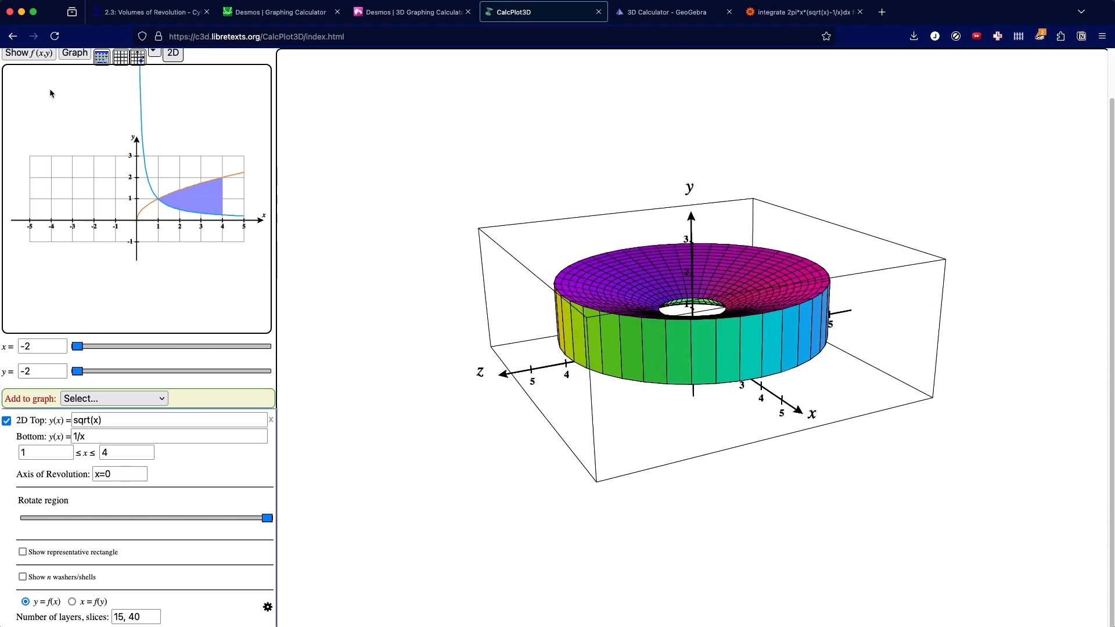
scroll(50, 91, "up", 2)
left_click(17, 78)
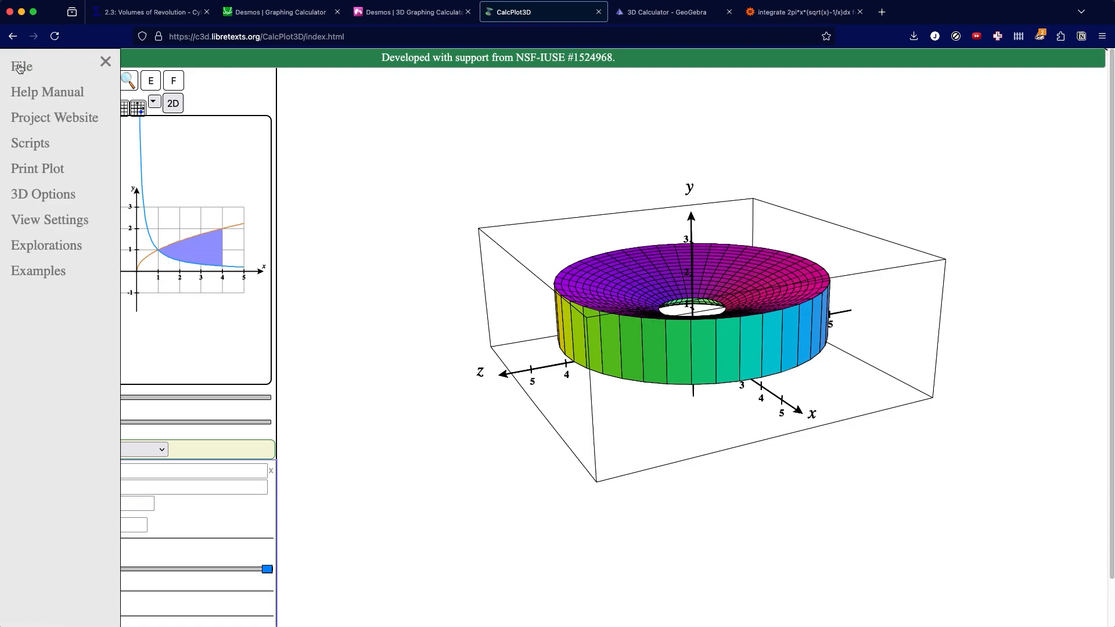
left_click(61, 226)
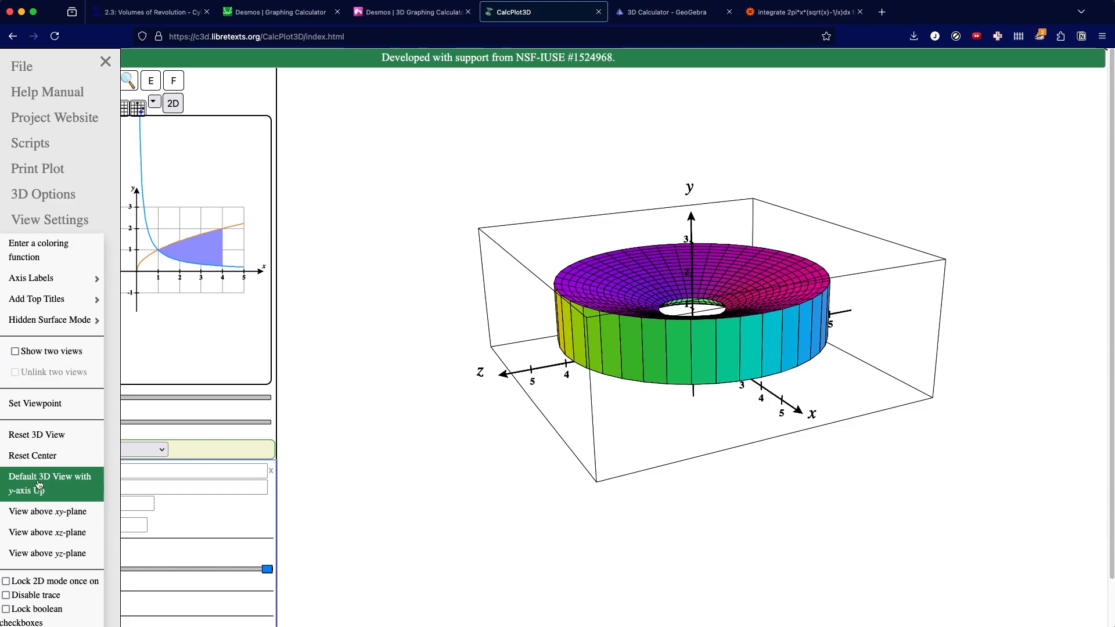
left_click(59, 484)
left_click(36, 230)
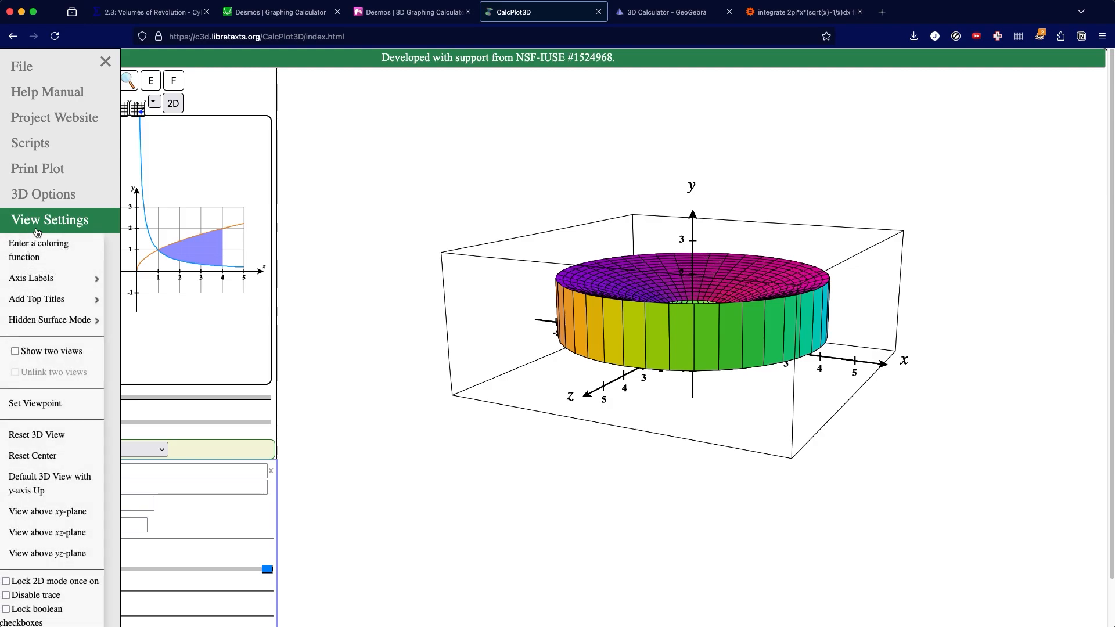
left_click(37, 230)
left_click(170, 353)
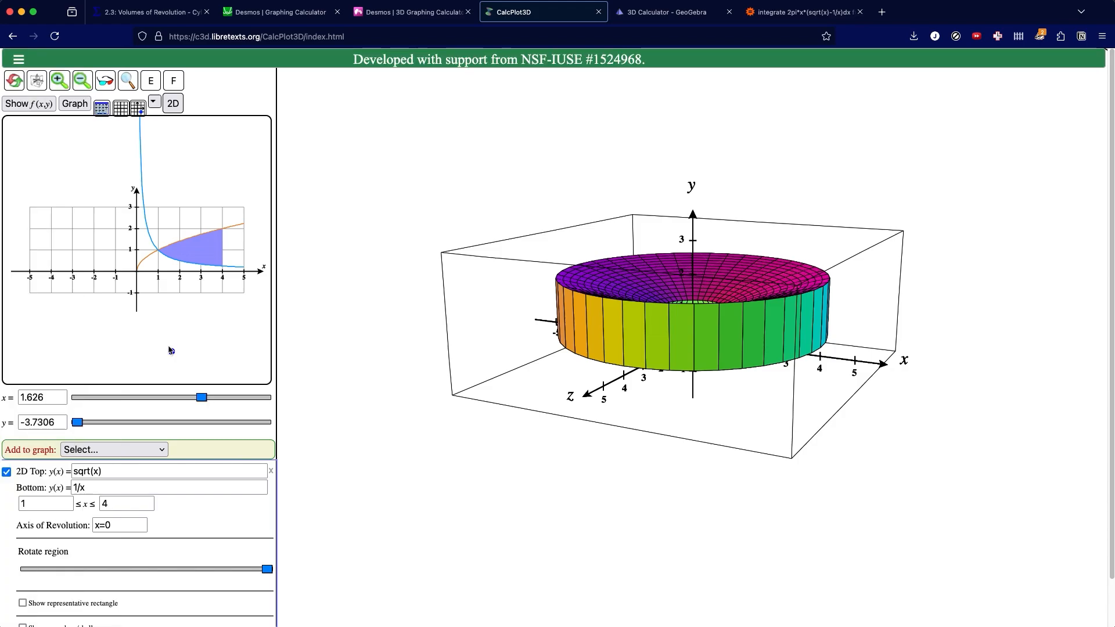
scroll(172, 350, "down", 2)
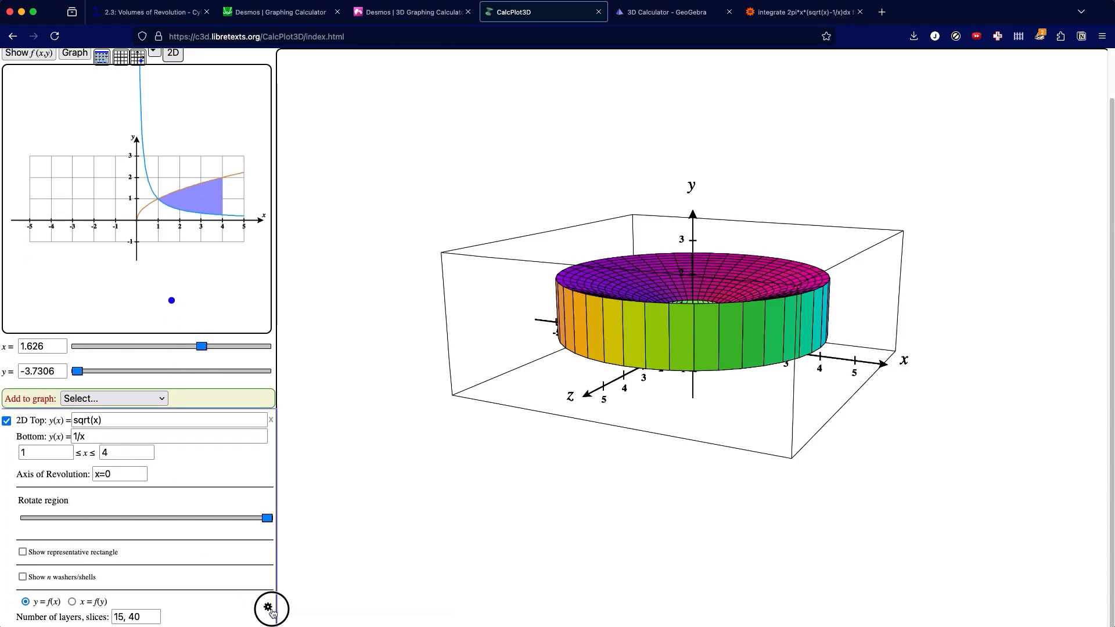
Step: Set the solid's surface transparency to 167 and hide its edges, viewing it from different angles
left_click(269, 608)
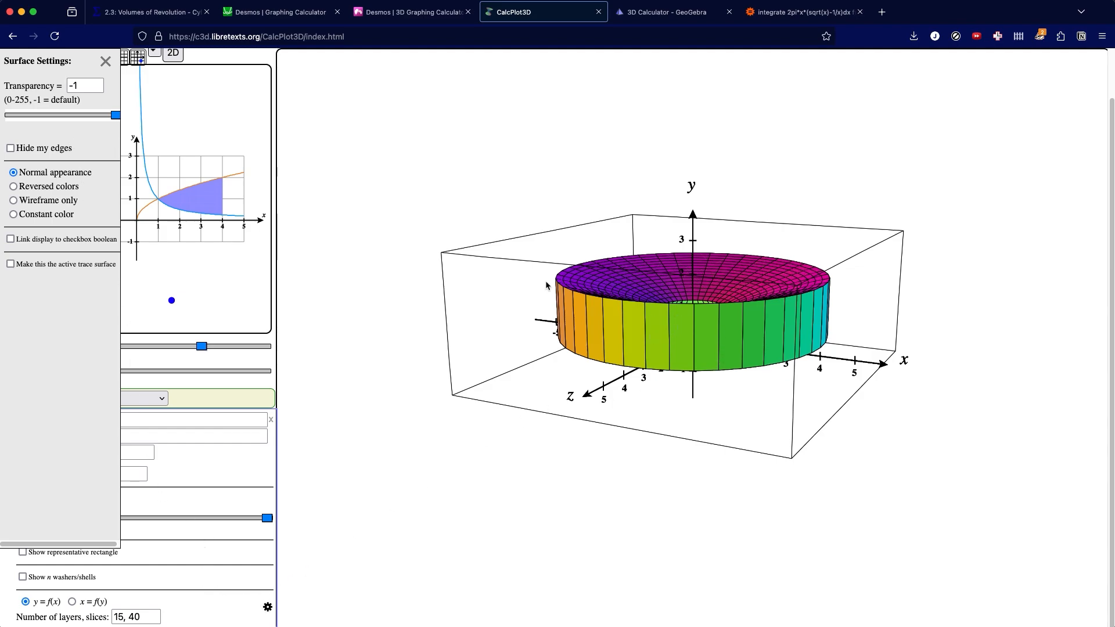
left_click_drag(115, 115, 80, 119)
mouse_move(685, 352)
left_mouse_down()
mouse_move(672, 354)
mouse_move(667, 331)
mouse_move(675, 339)
left_mouse_up()
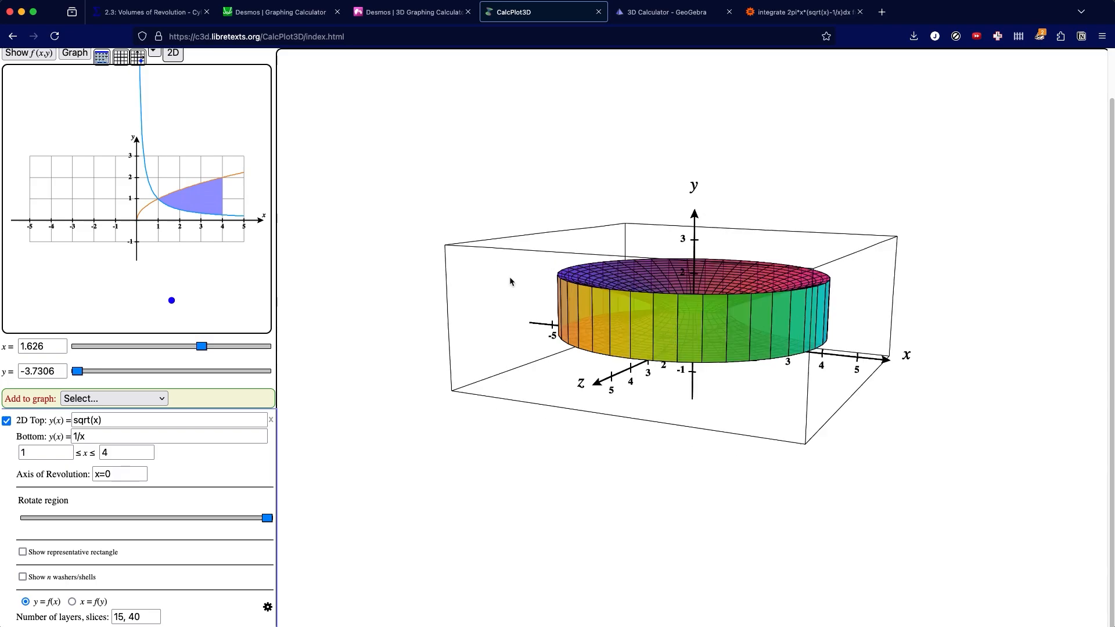
left_click(268, 607)
left_click(11, 149)
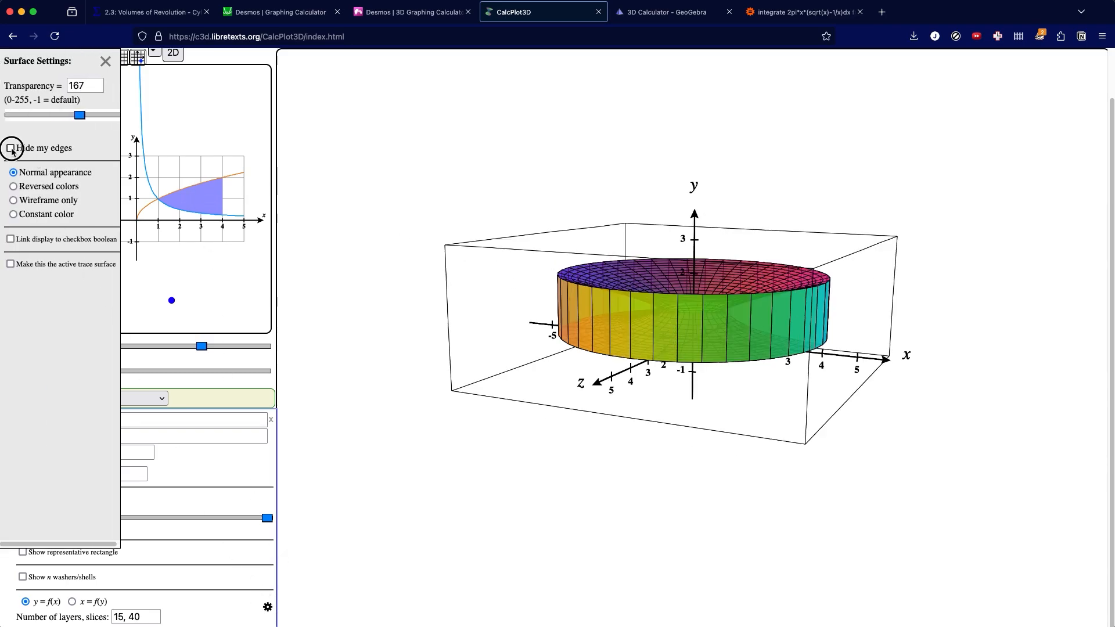
left_click_drag(601, 312, 533, 294)
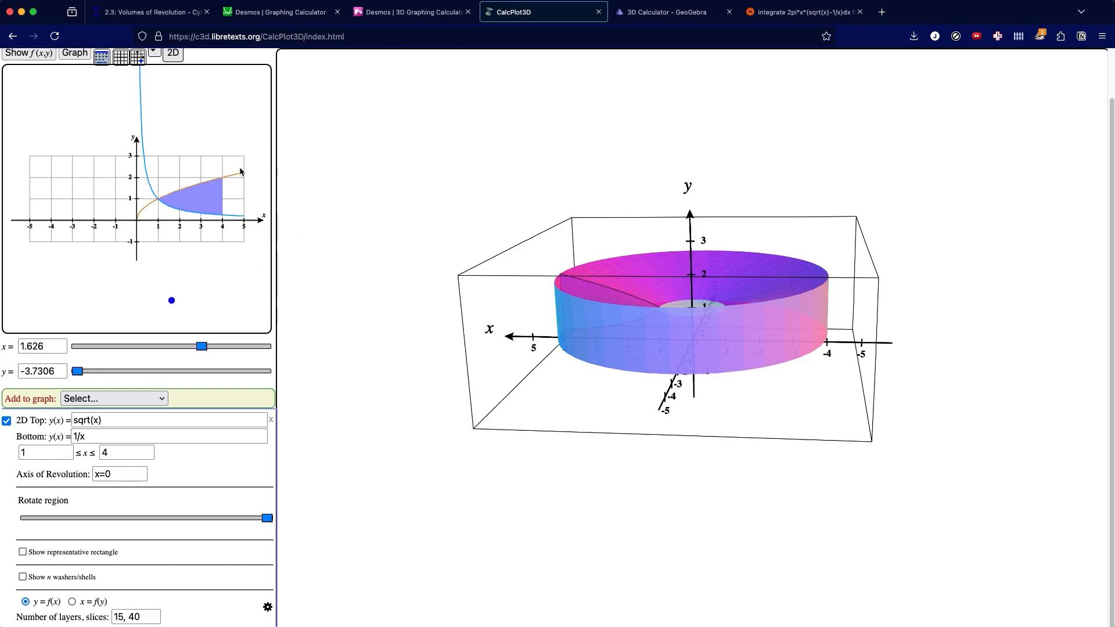
Step: Switch to the GeoGebra 3D Calculator and revolve f around the y-axis with Surface(f, 2pi, yAxis)
left_click(685, 13)
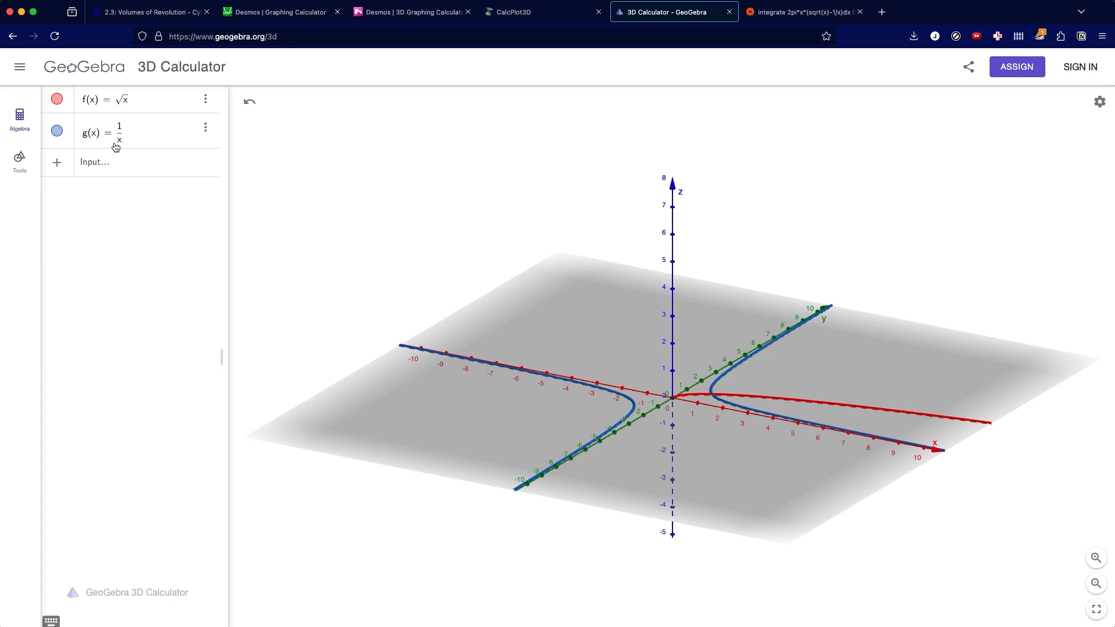
left_click(97, 165)
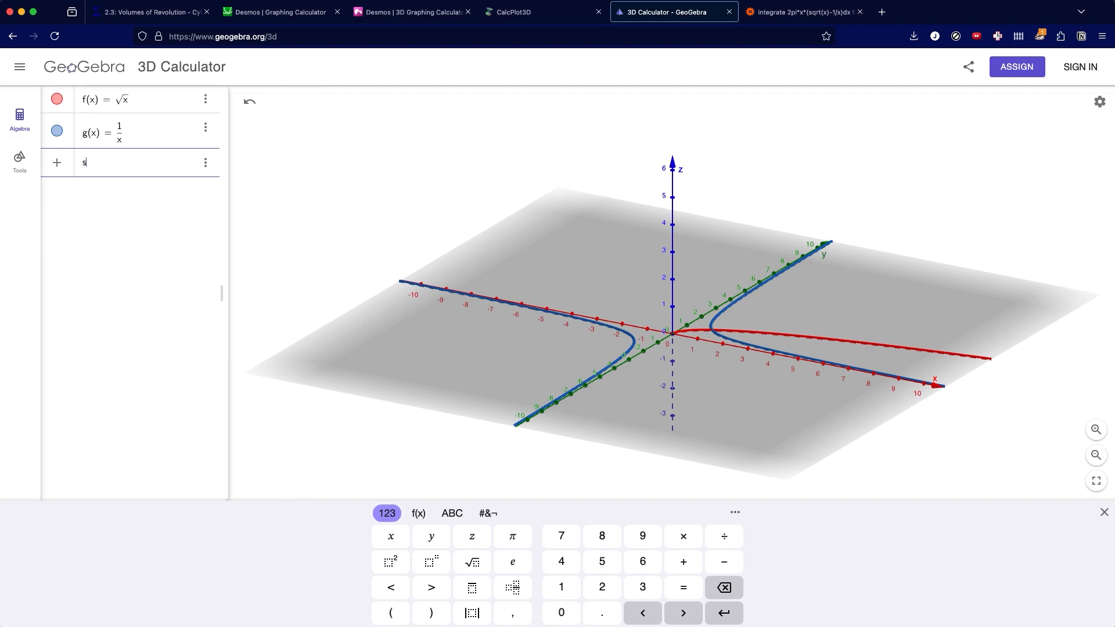
type("rface")
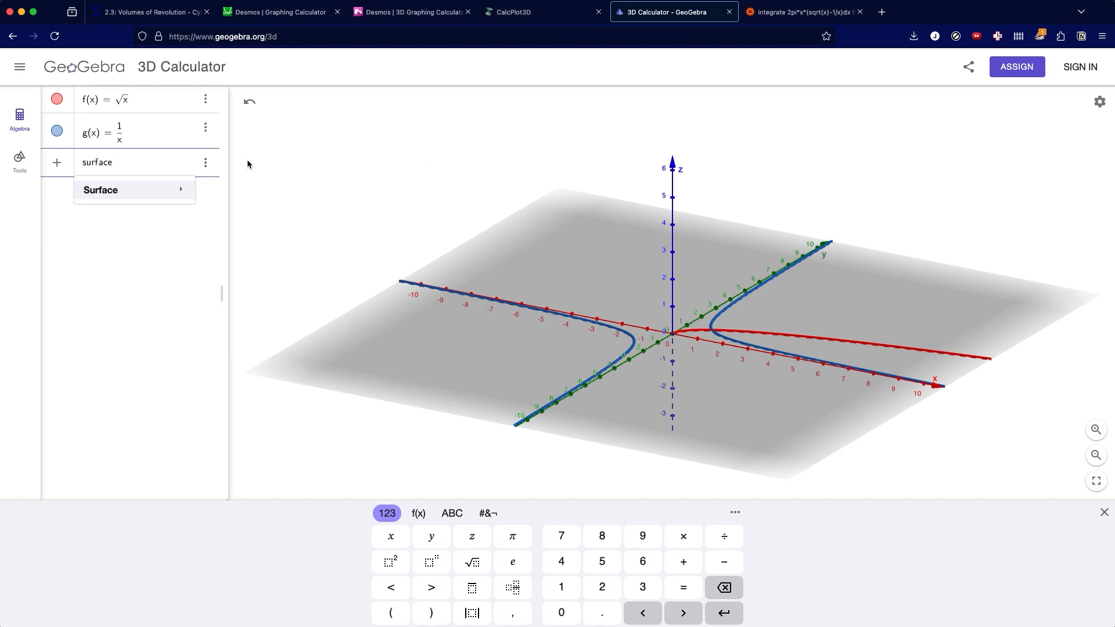
left_click(150, 188)
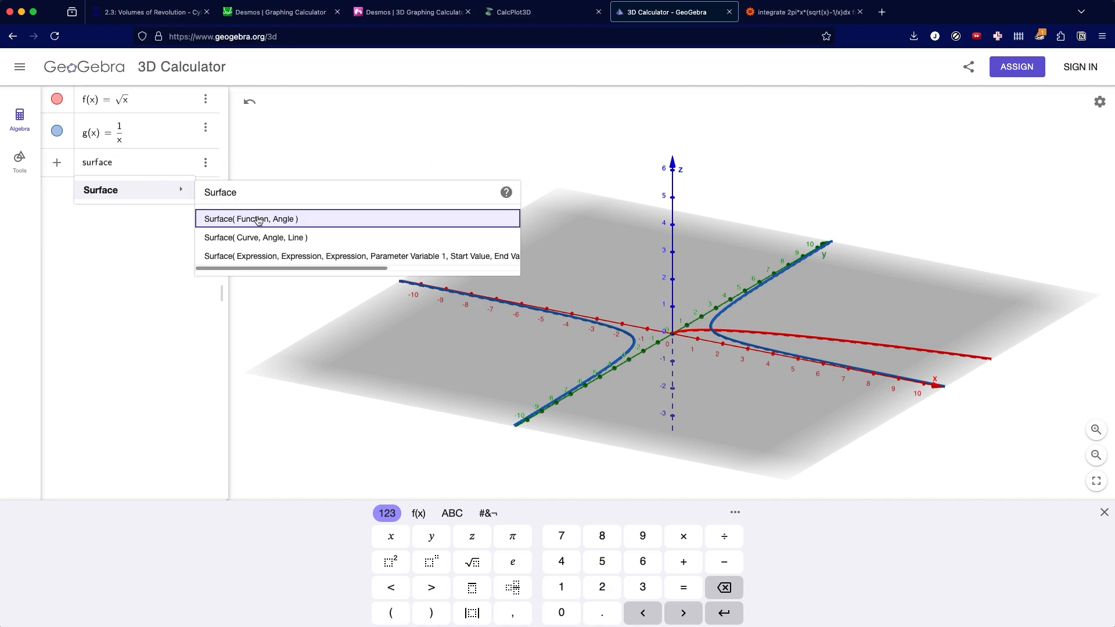
left_click(292, 243)
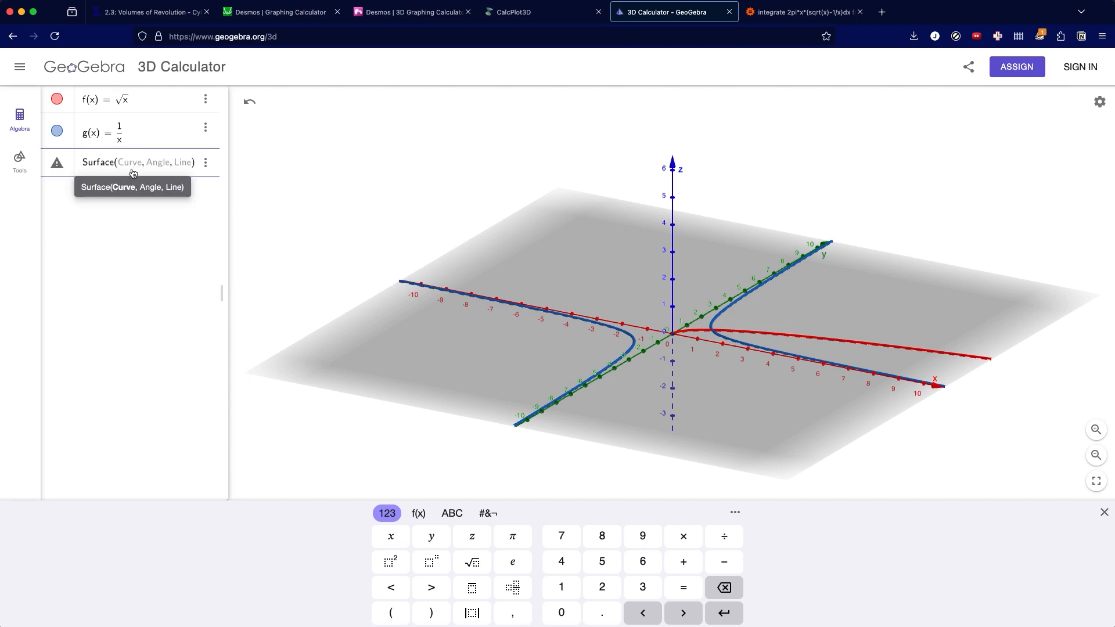
type("f")
key("Right")
type("2pi")
key("Right")
type("x")
type("yAxis")
key("Return")
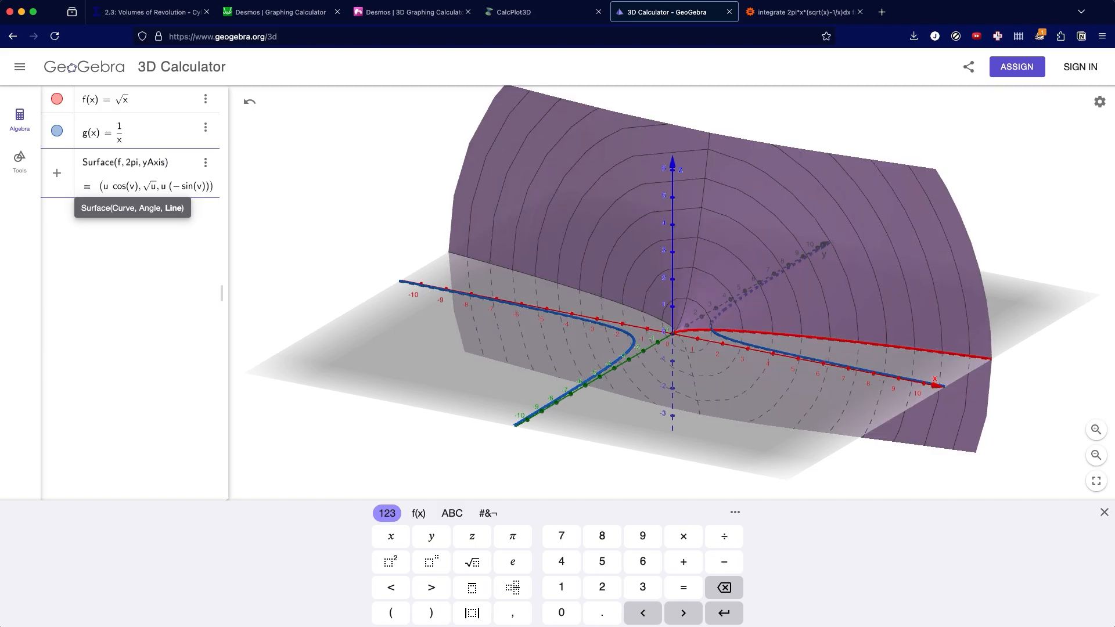
Step: Hide the xy-plane in the 3D view of the revolved surface
mouse_move(708, 334)
left_mouse_down()
mouse_move(671, 358)
mouse_move(667, 349)
mouse_move(724, 328)
mouse_move(702, 346)
mouse_move(724, 381)
mouse_move(726, 319)
mouse_move(721, 339)
mouse_move(721, 326)
mouse_move(705, 333)
left_mouse_up()
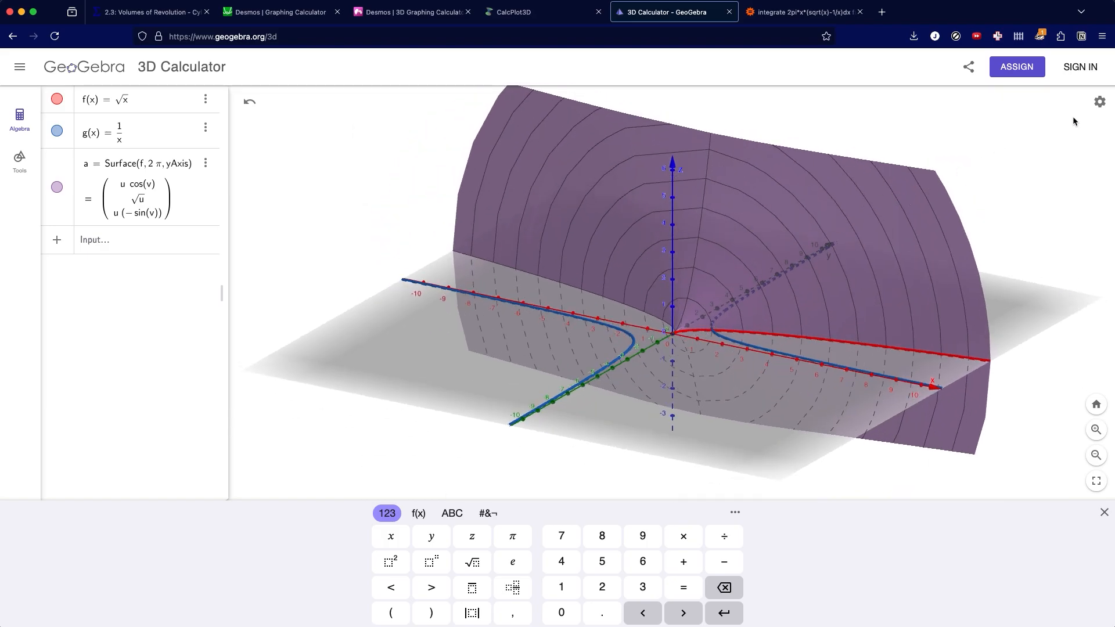
left_click(1099, 103)
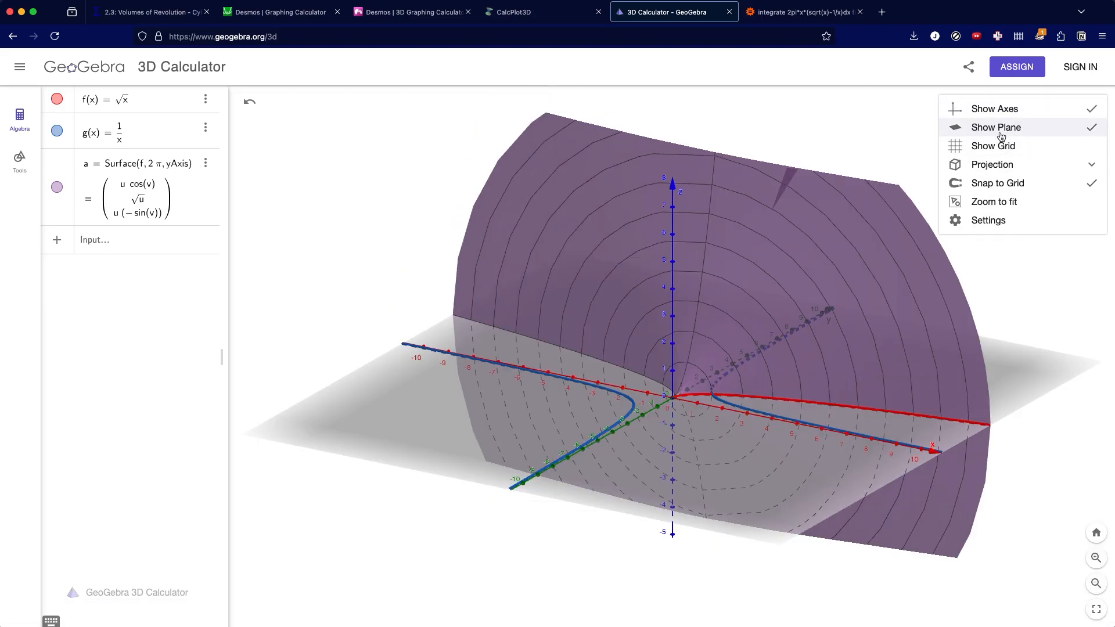
left_click(998, 129)
Step: Open the 3D view settings, hide the z-axis, and return to the basic settings
left_click(1096, 105)
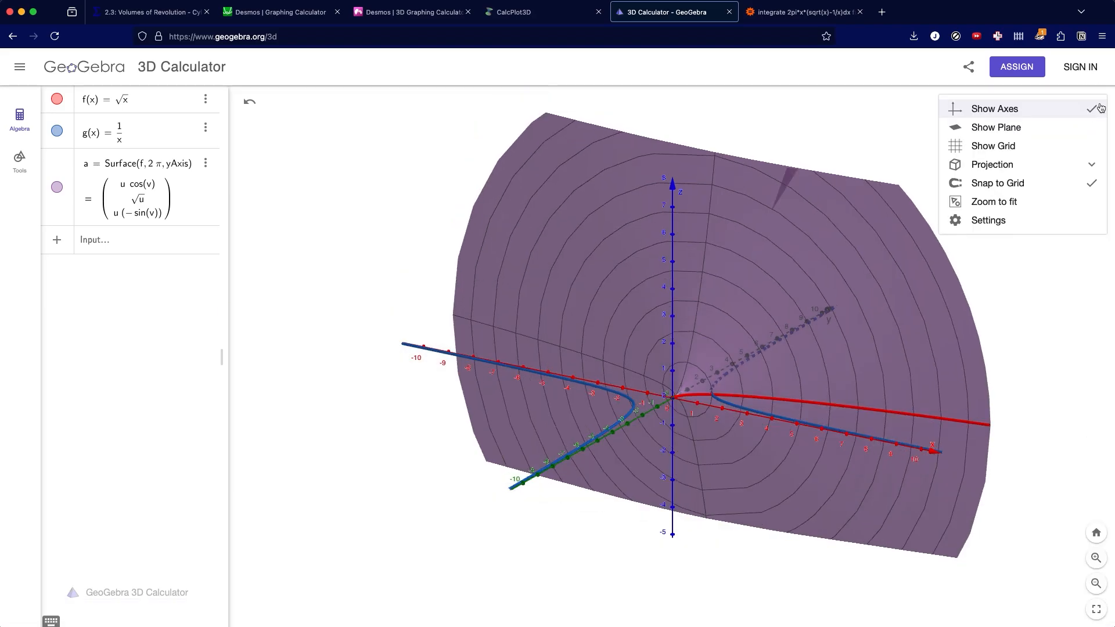
left_click(998, 222)
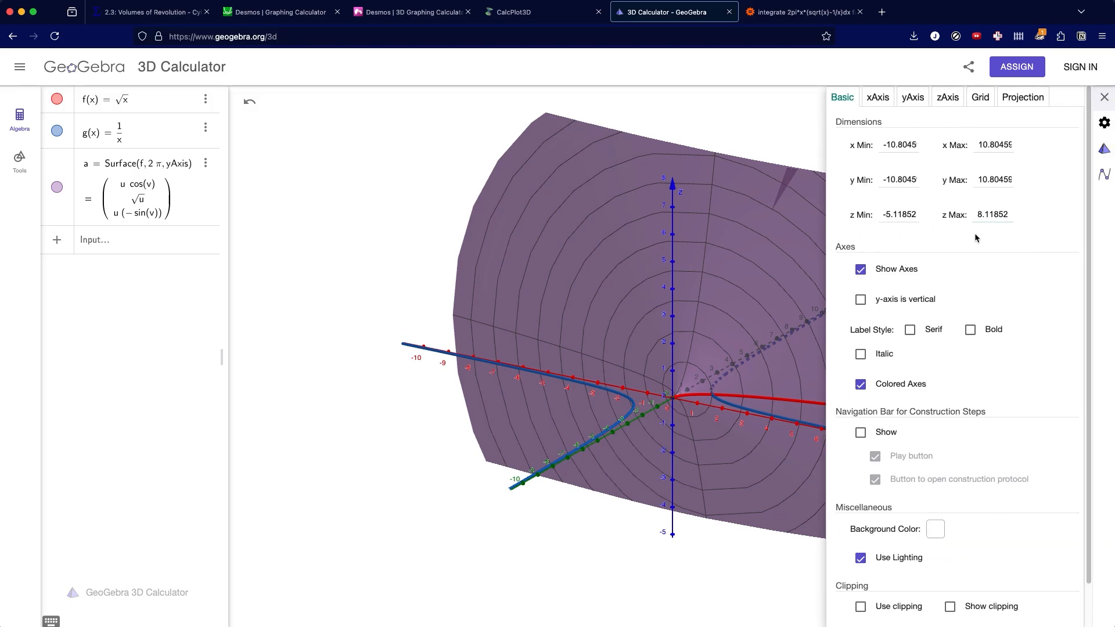
left_click(943, 99)
left_click(846, 122)
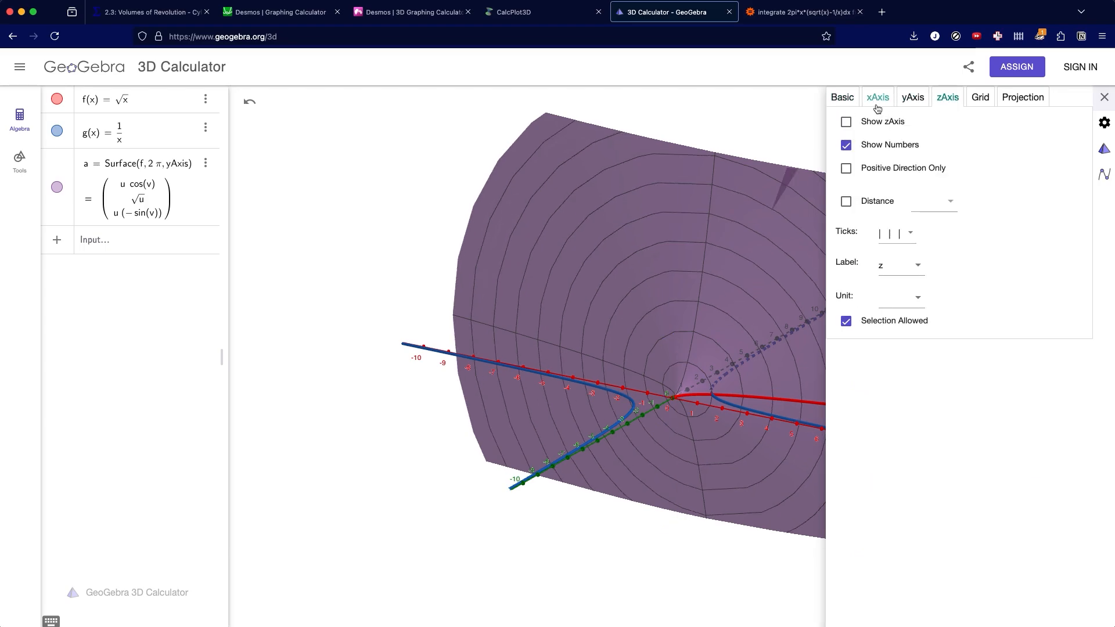
left_click(849, 101)
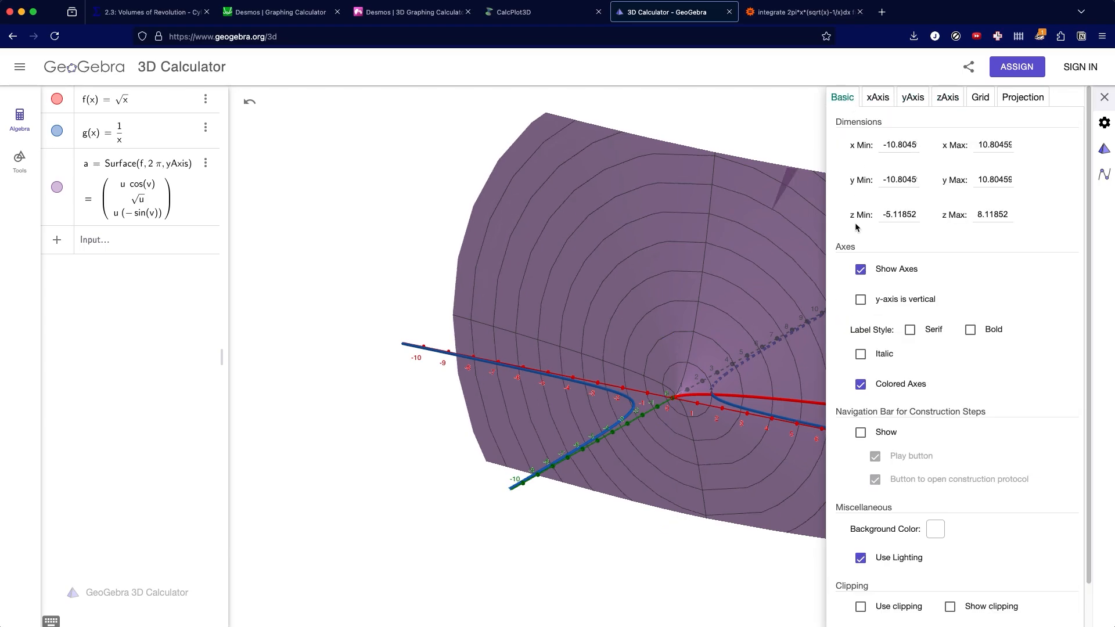
Step: Turn off the coloured axes, make the y-axis vertical in the 3D view settings, and close the settings
left_click(860, 384)
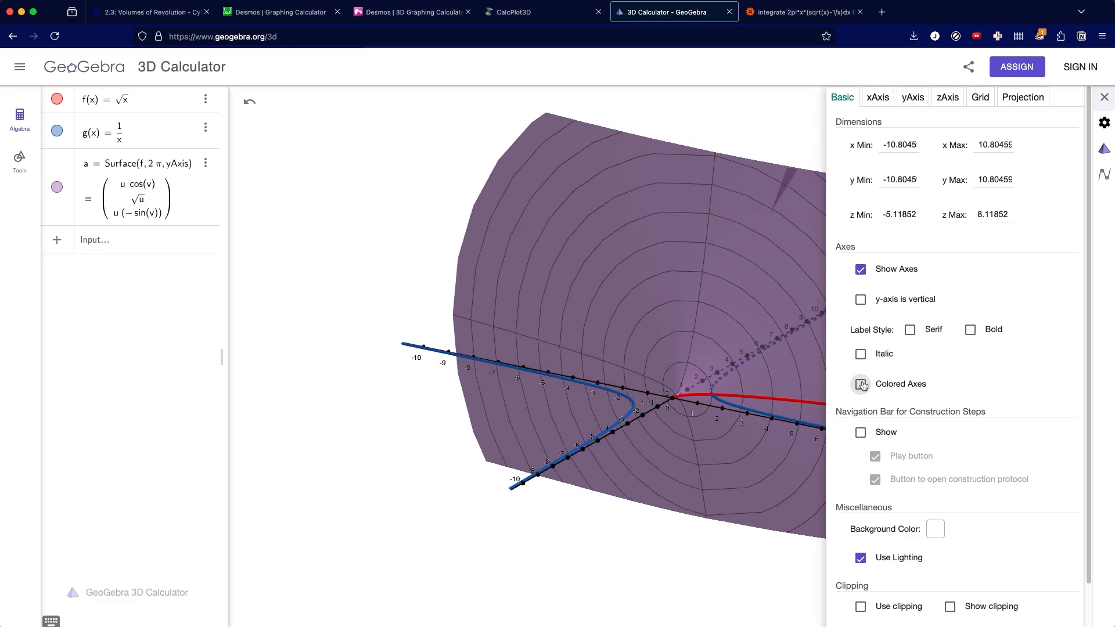
scroll(888, 386, "down", 2)
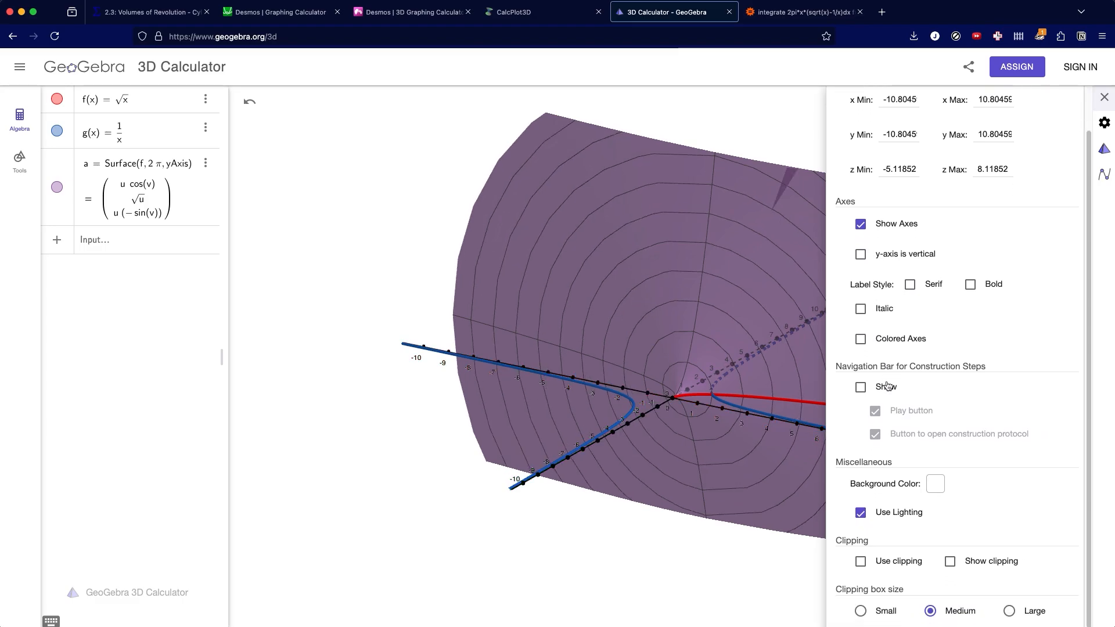
left_click(862, 255)
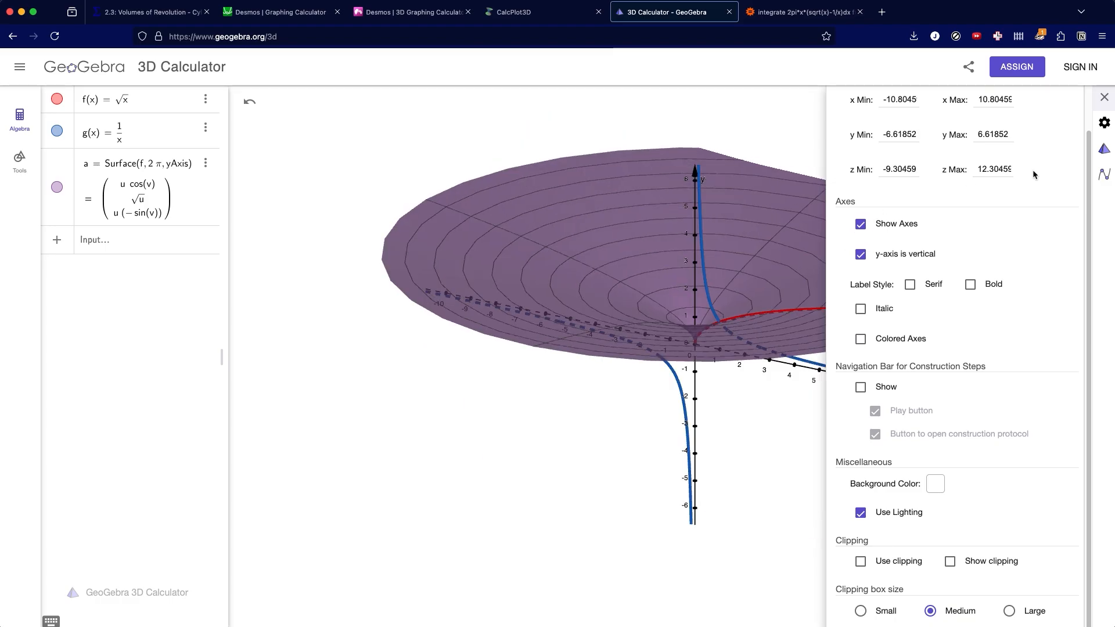
left_click(1105, 99)
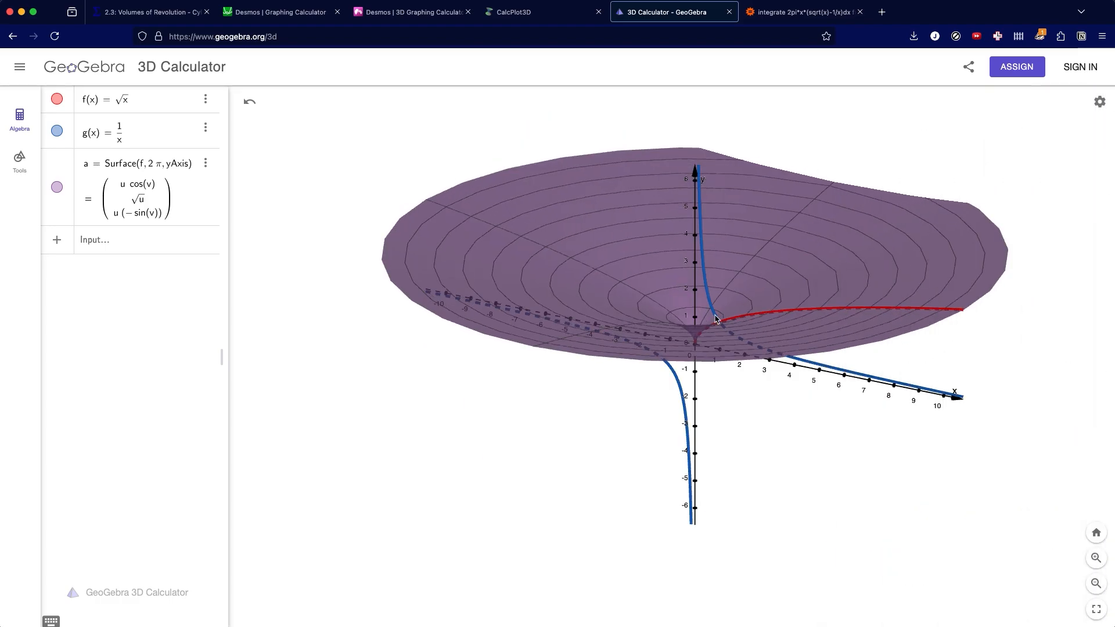
left_click_drag(729, 348, 770, 225)
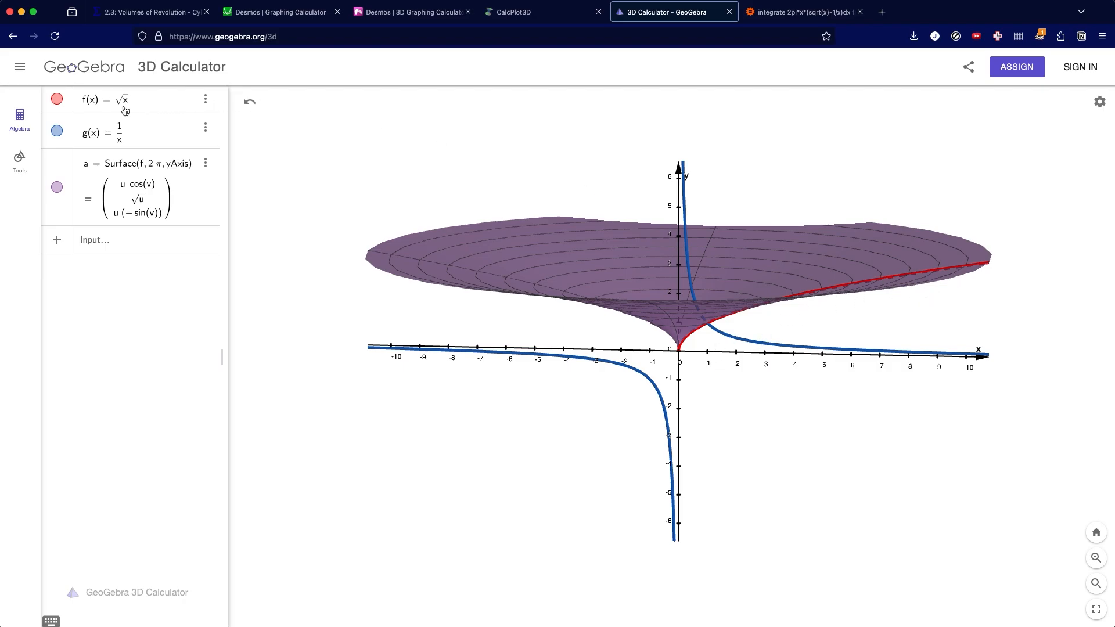
Step: Restrict the function f(x) = √x to the domain 1 ≤ x ≤ 4
left_click(141, 100)
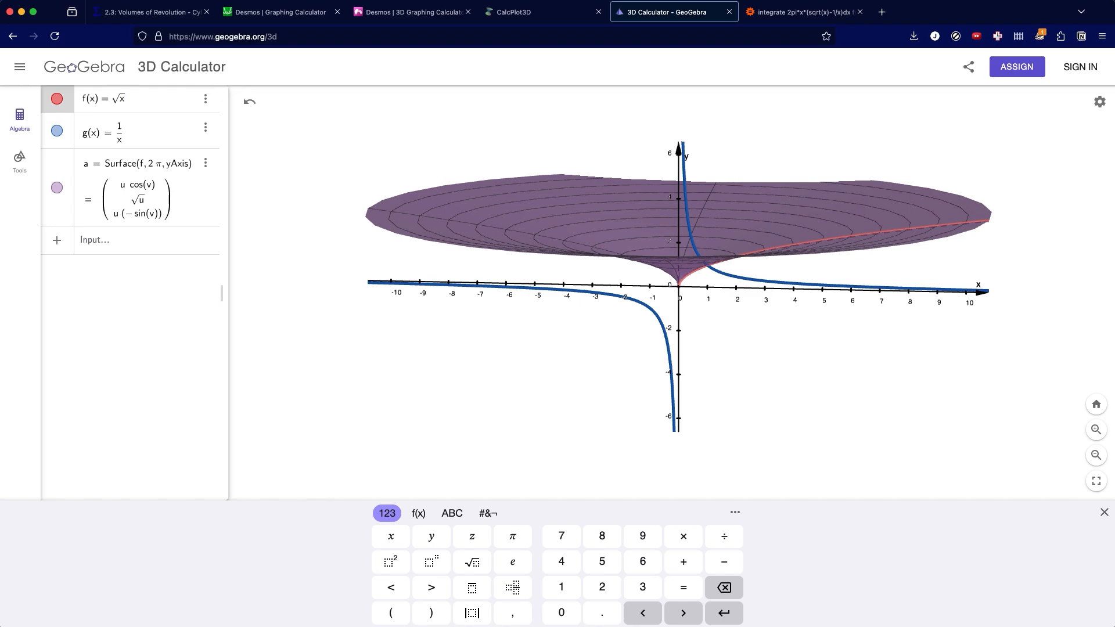
type(",")
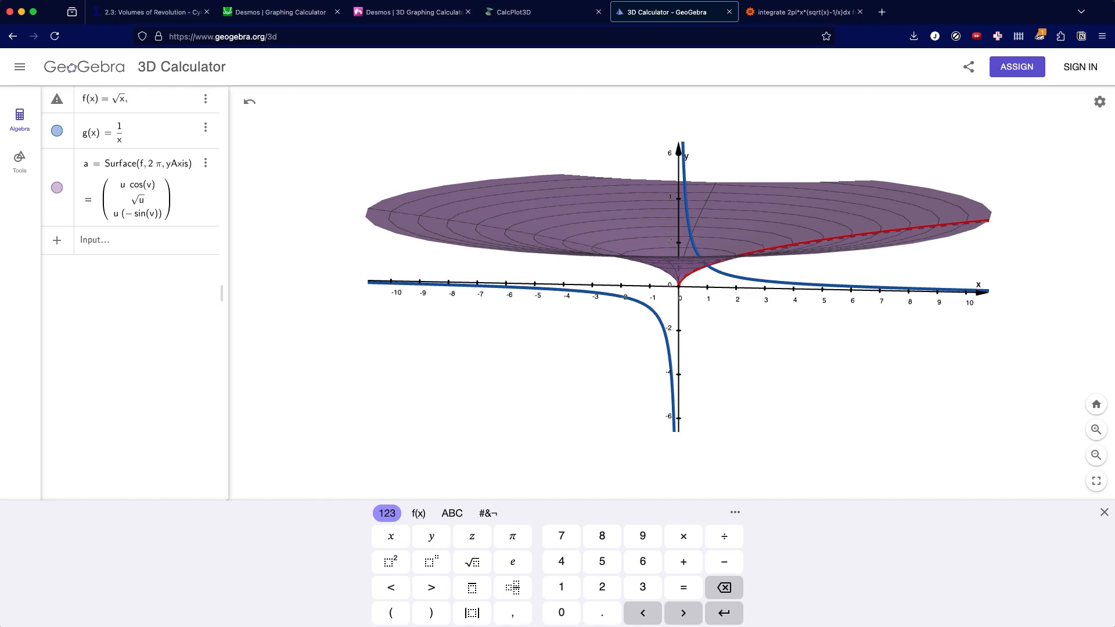
type("1<")
type("=")
type("x<")
type("=4")
Step: Restrict the function g(x) = 1/x to the domain 1 ≤ x ≤ 4
left_click(156, 132)
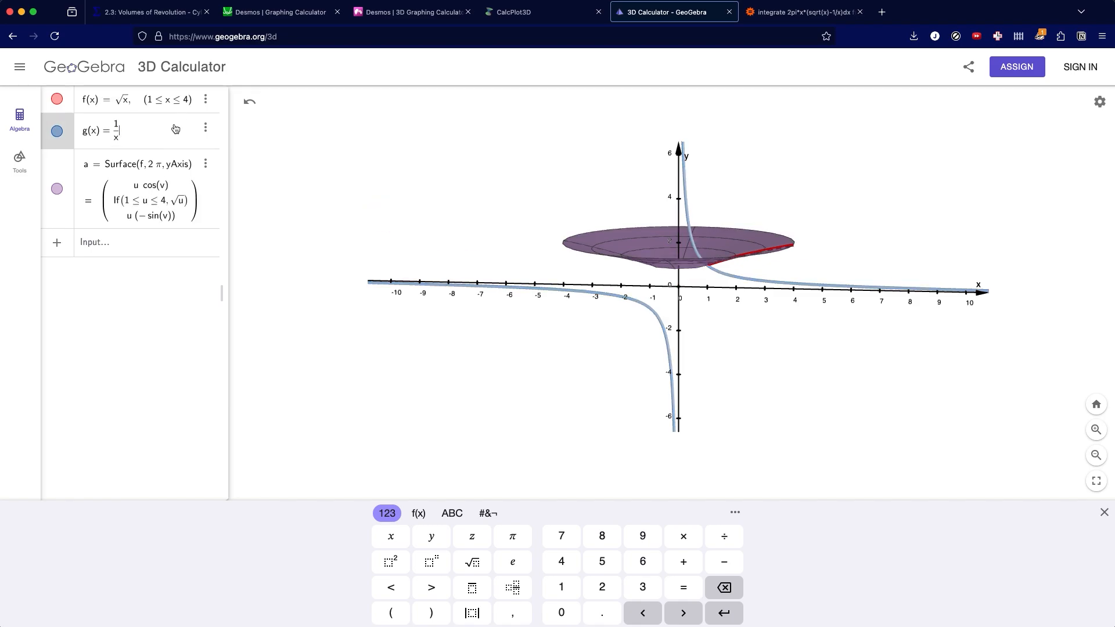
left_click(176, 129)
type(",1<=x<=")
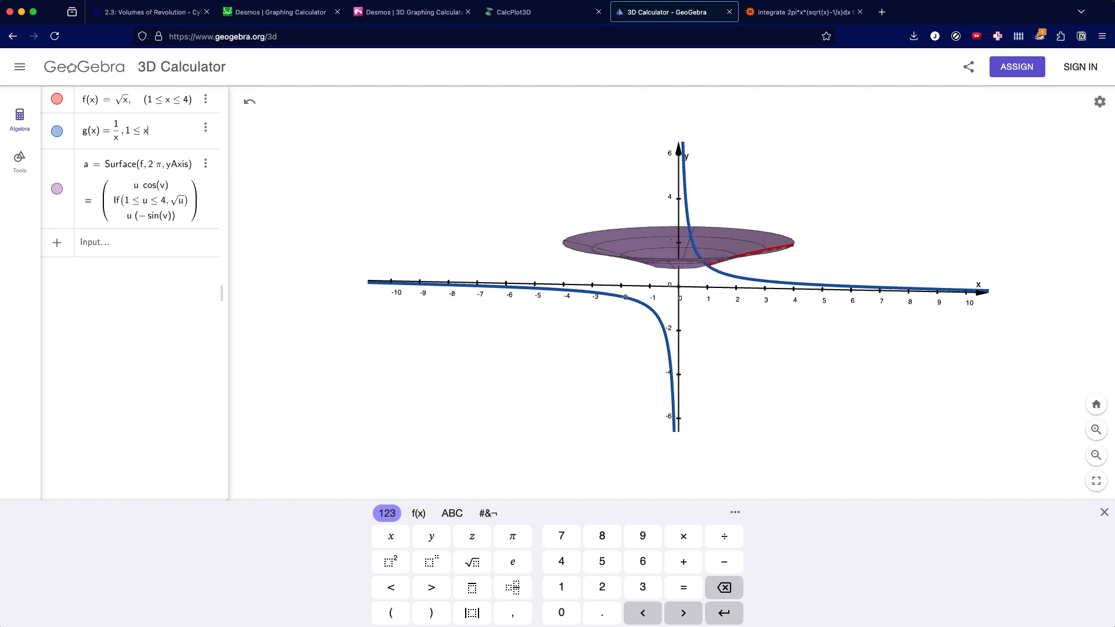
type("4")
Step: Revolve g around the y-axis with Surface(g, 2pi, yAxis) and view both surfaces from different angles
left_click(131, 241)
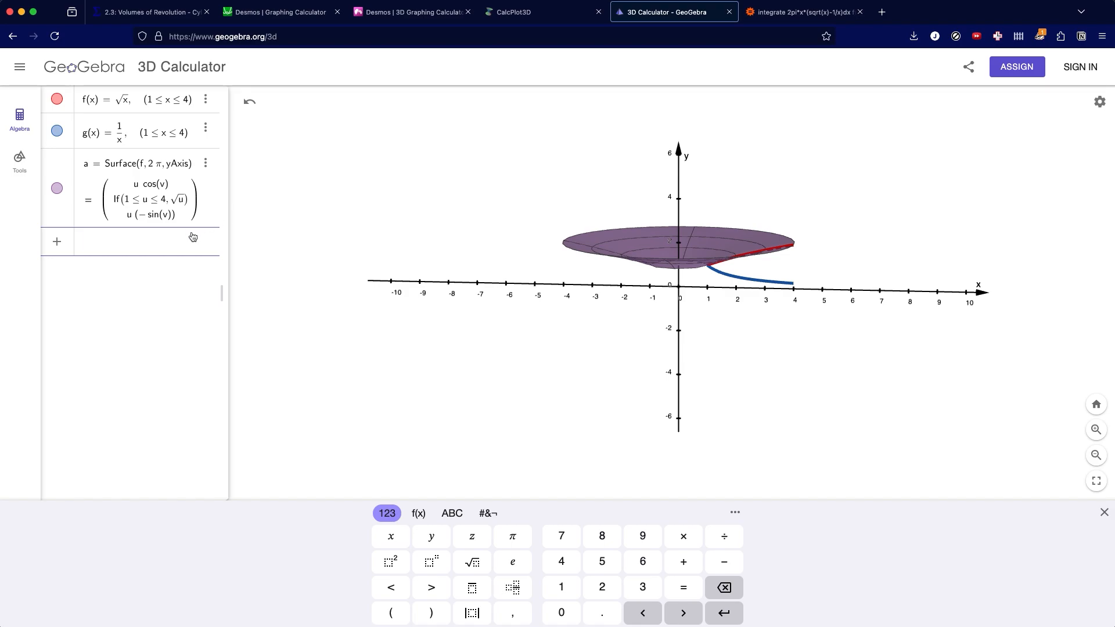
left_click(154, 237)
type("surface(g, ")
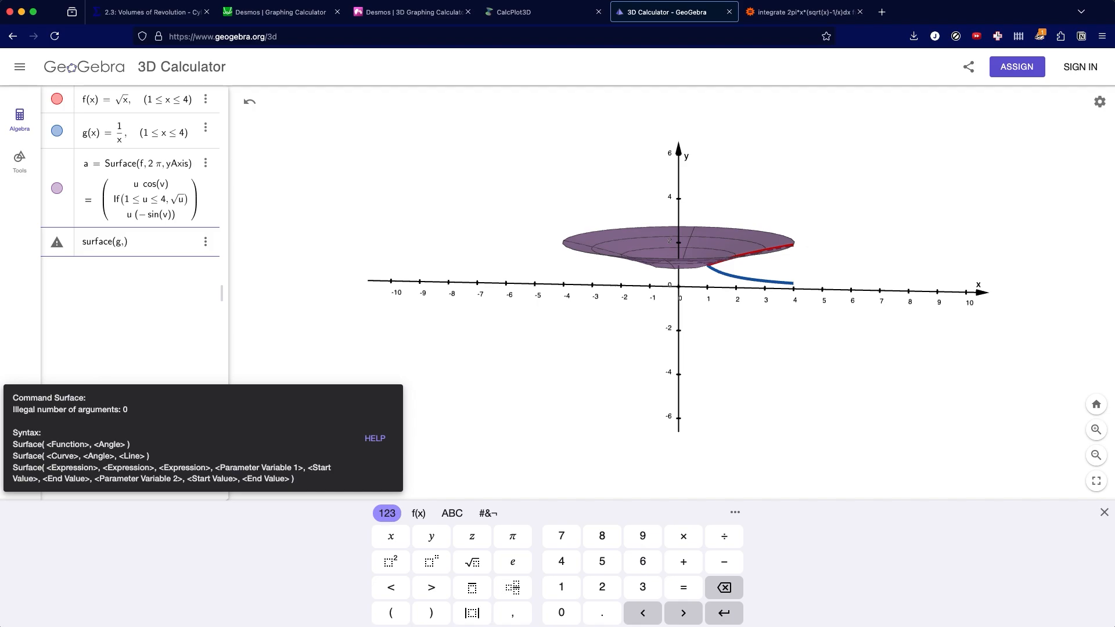
type("2pi")
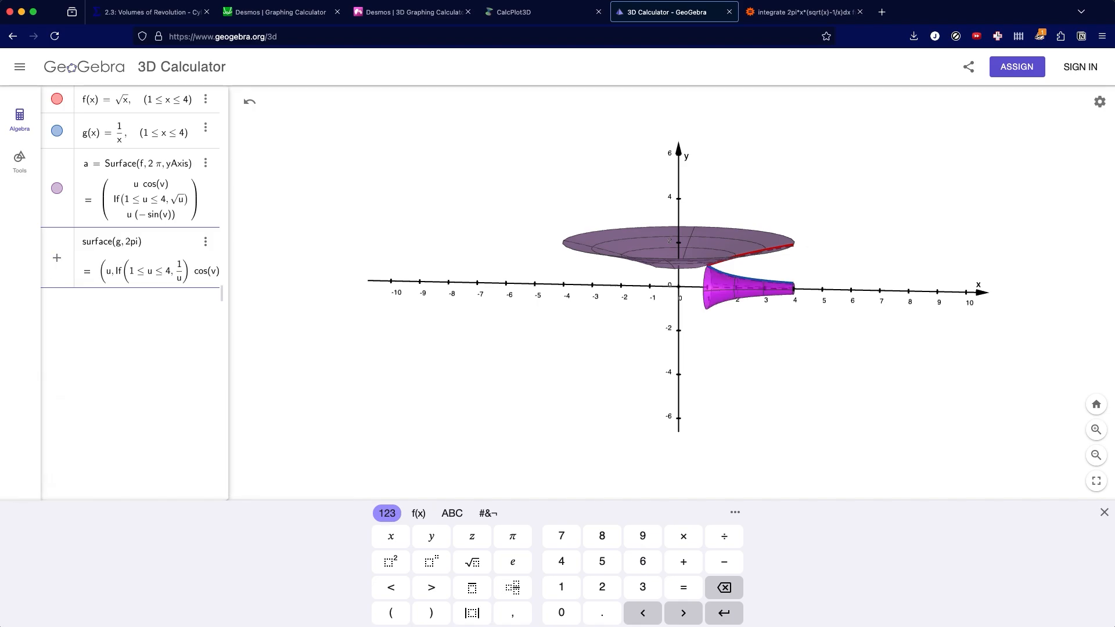
type(", yAxis")
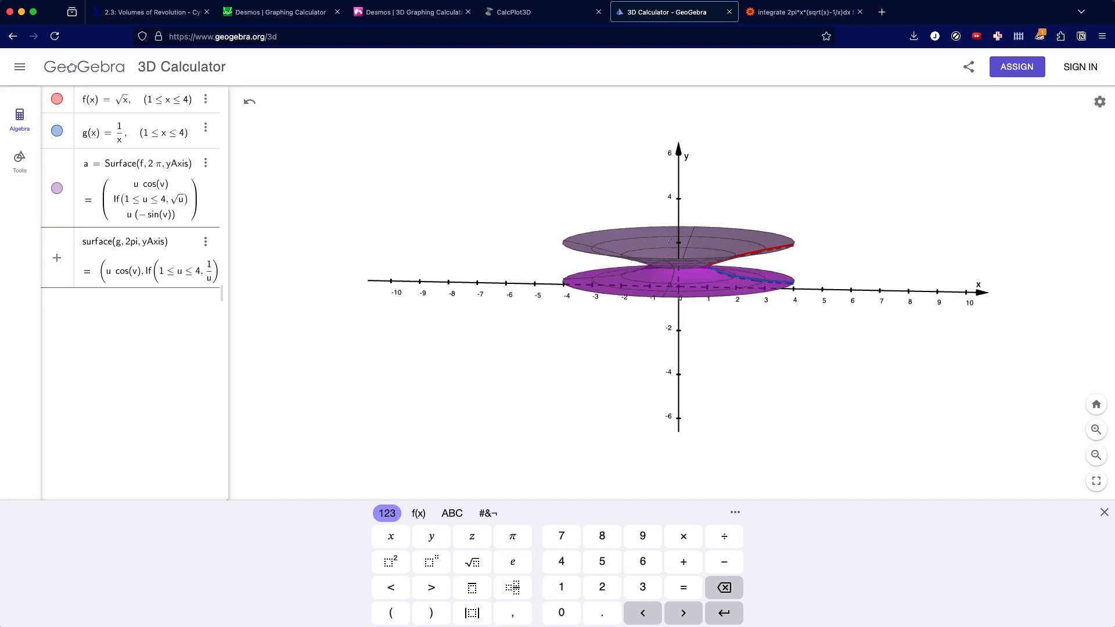
key("Return")
mouse_move(675, 299)
left_mouse_down()
mouse_move(695, 289)
mouse_move(672, 302)
mouse_move(681, 296)
left_mouse_up()
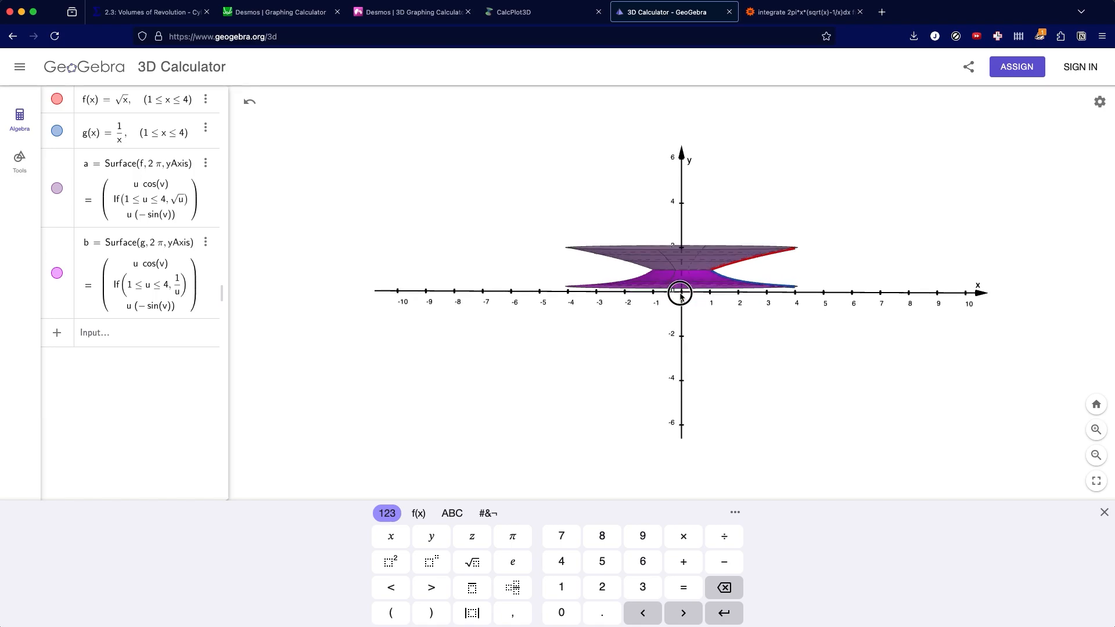
left_click_drag(788, 292, 786, 286)
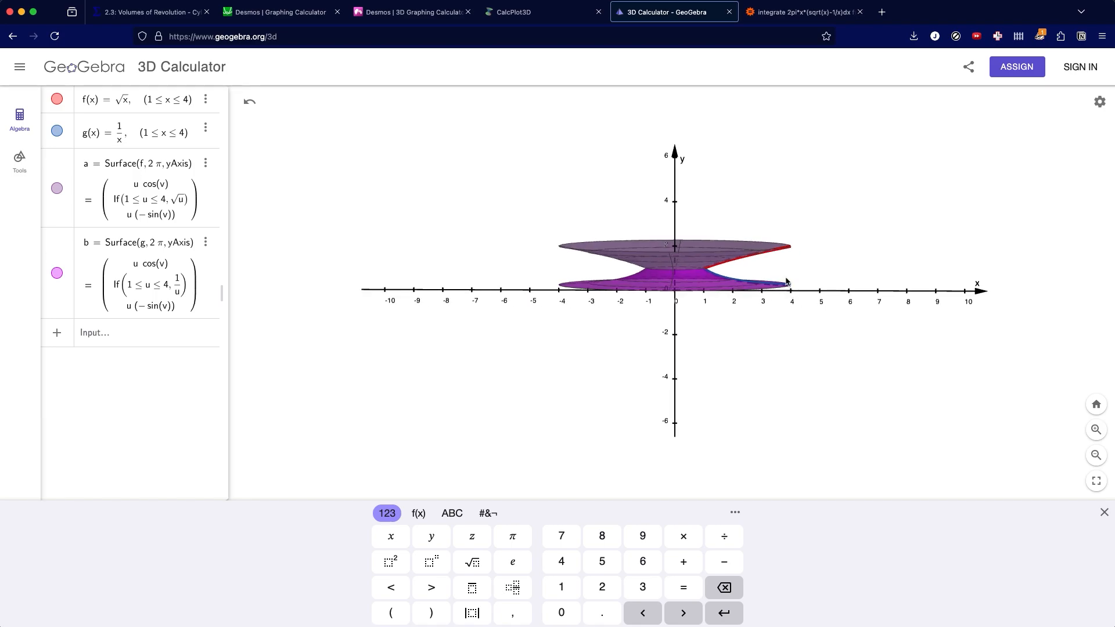
left_click(717, 285)
left_click_drag(717, 285, 683, 290)
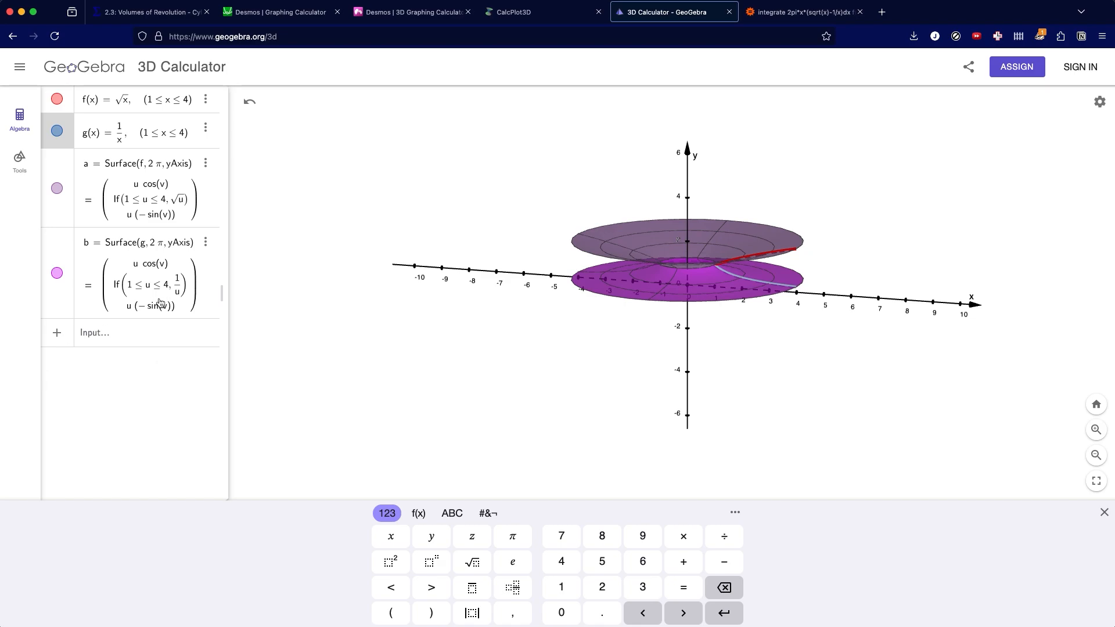
Step: Create a segment from (4, 1/4, 0) to (4, 2, 0) joining the ends of the two curves
left_click(135, 333)
type("segment")
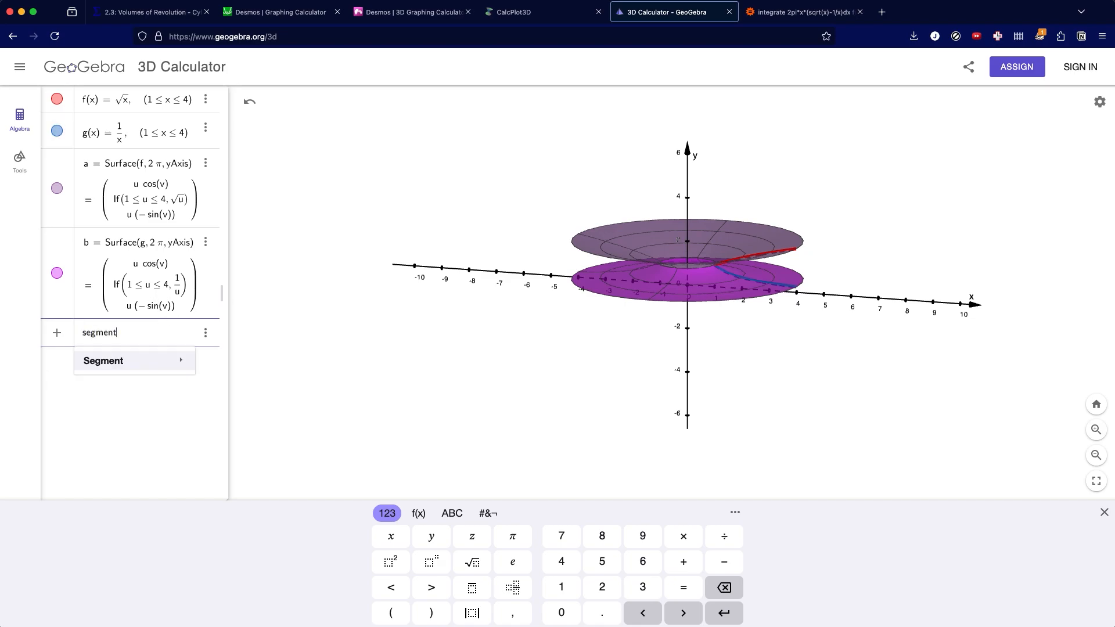
type("(")
key("Return")
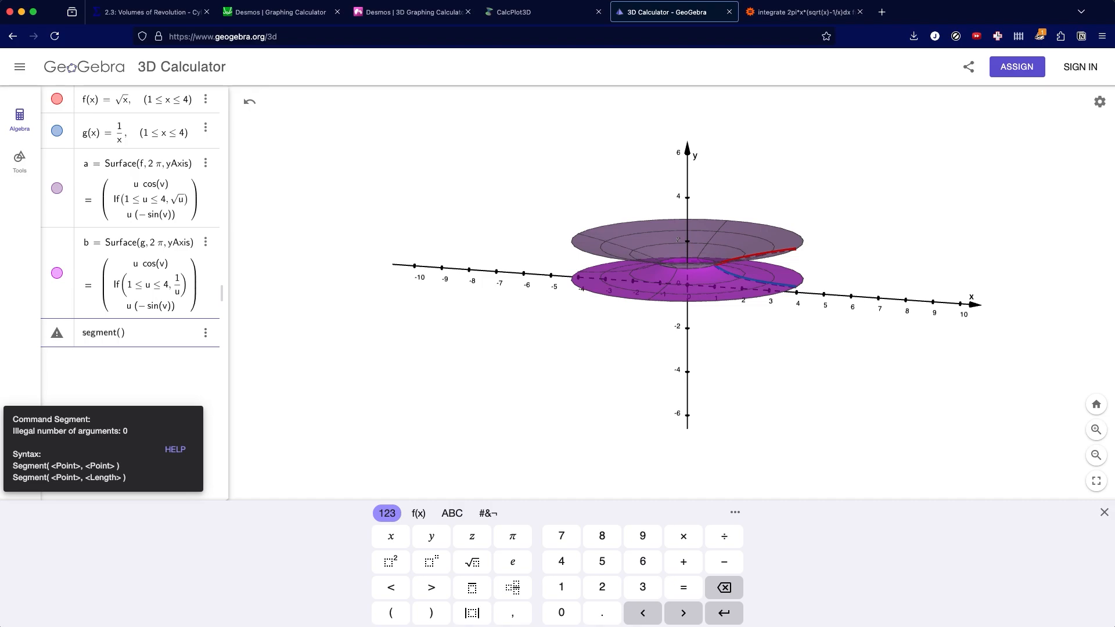
left_click(82, 471)
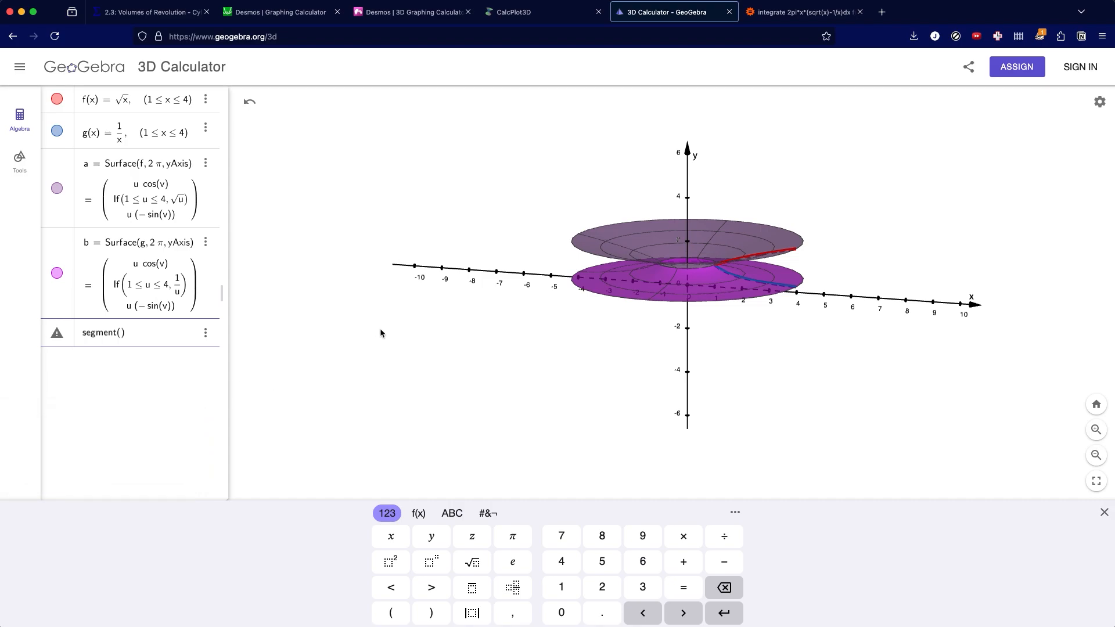
type("(4")
type(",1/4")
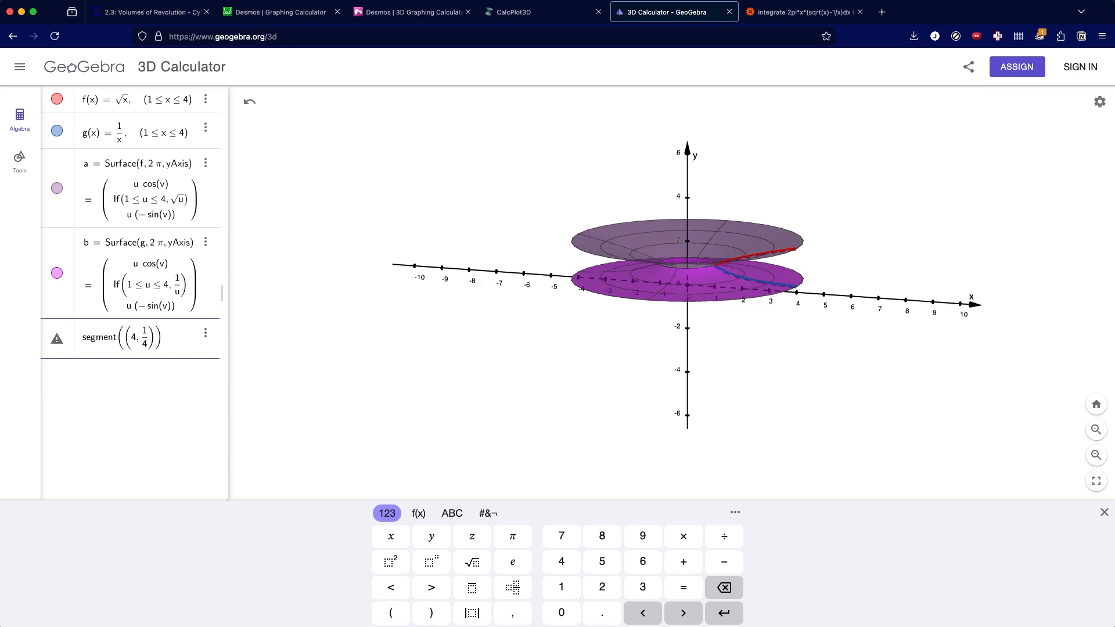
type(", 0), (4,")
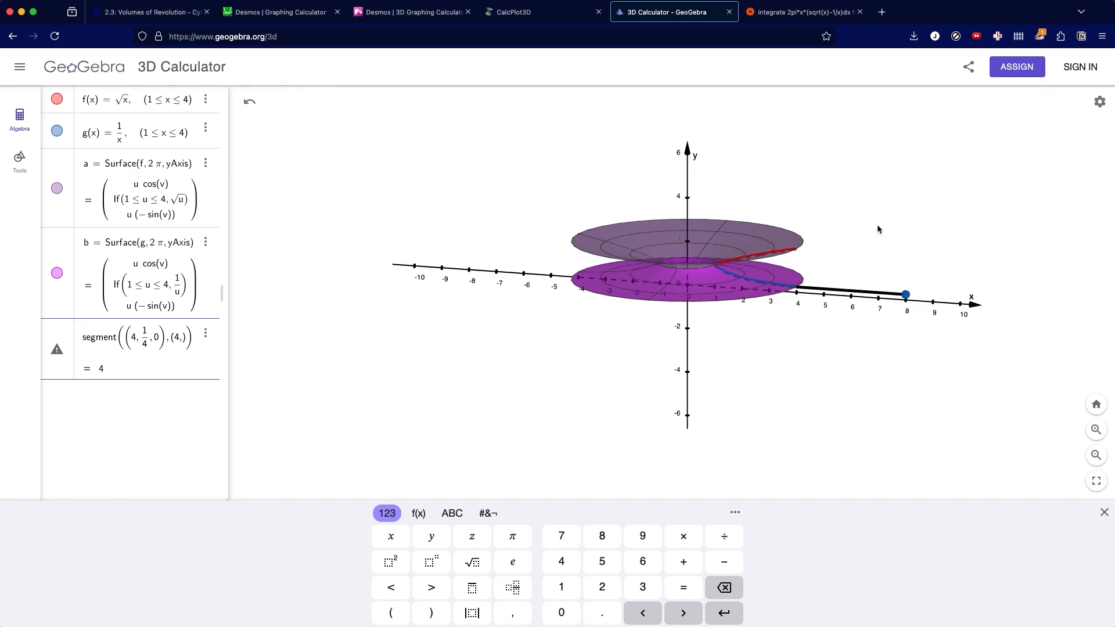
type("2")
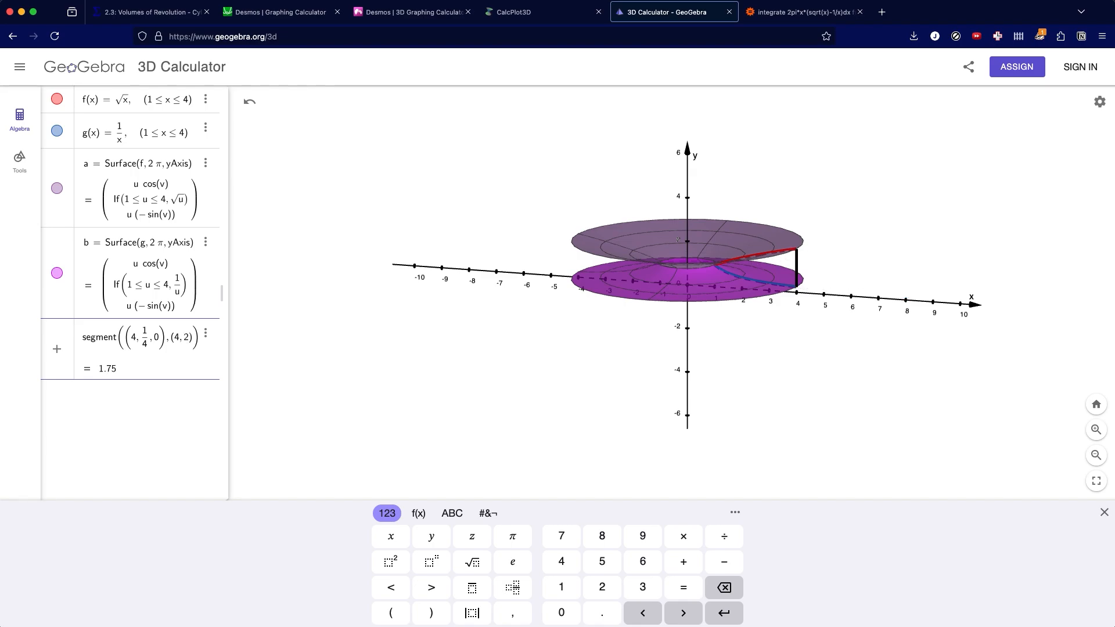
type(", 0")
key("Return")
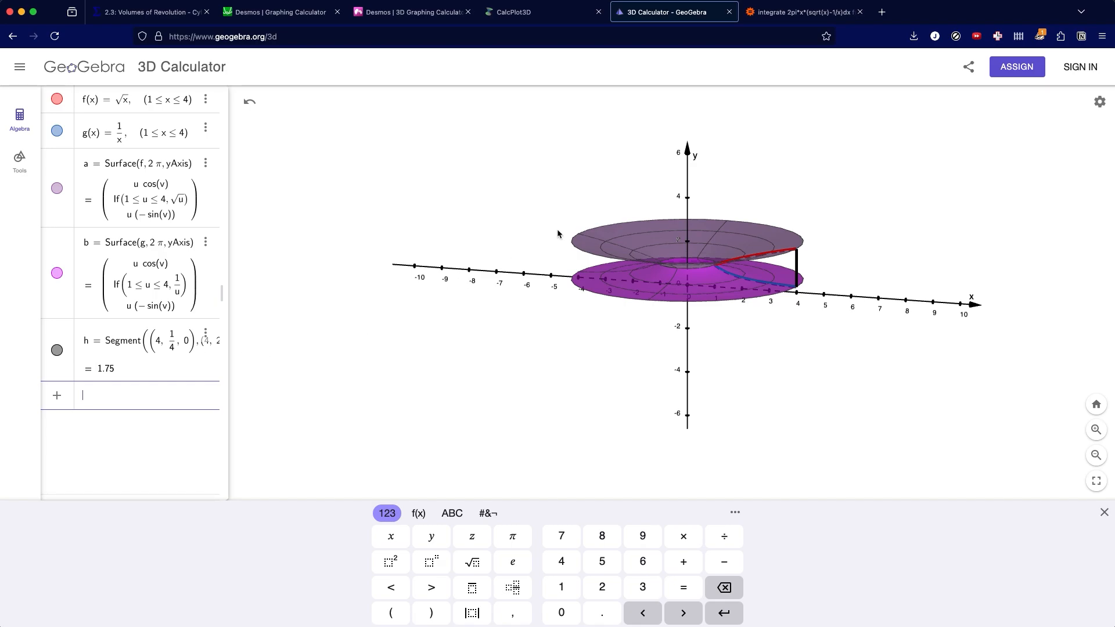
Step: Revolve segment h around the y-axis with Surface(h, 2pi, yAxis) to add the solid's outer wall
type("surface(")
key("Return")
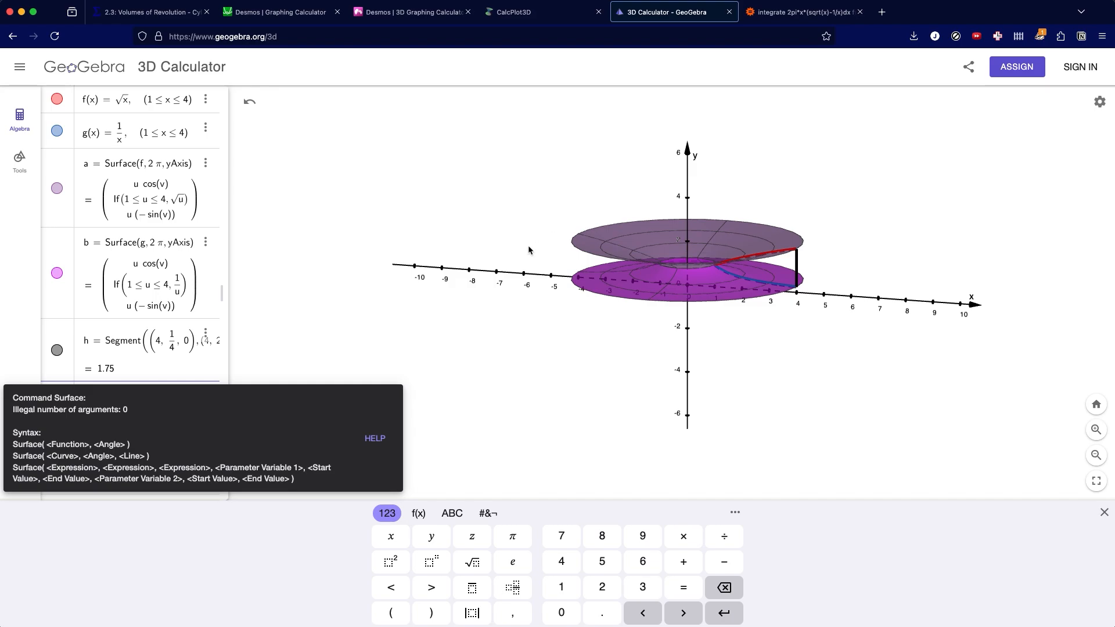
type("h, 2pi, ")
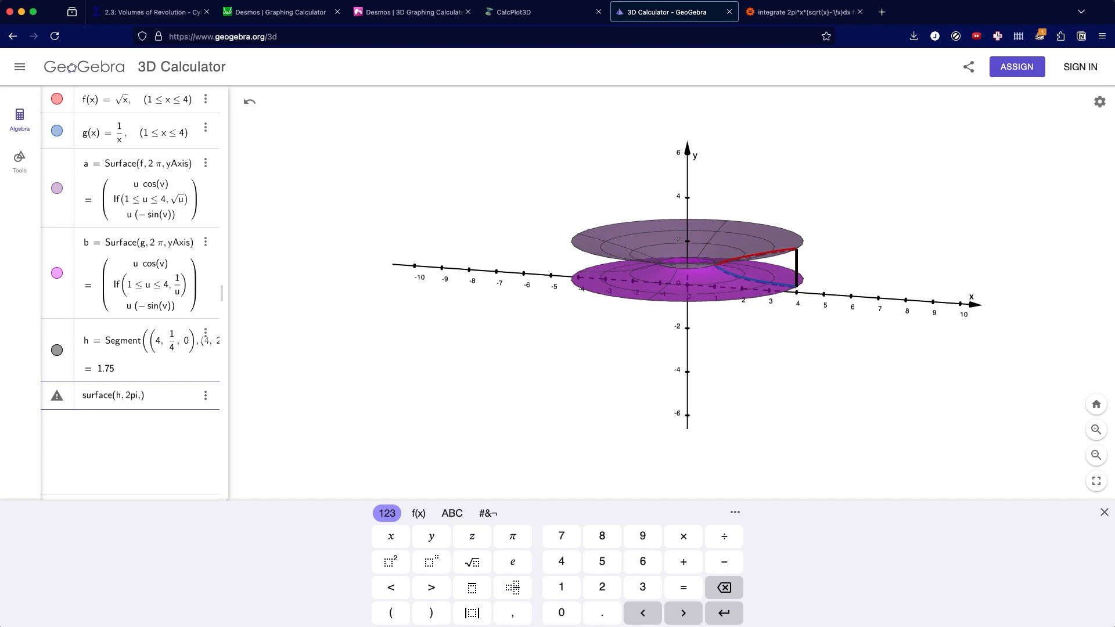
type("yAxis")
key("Return")
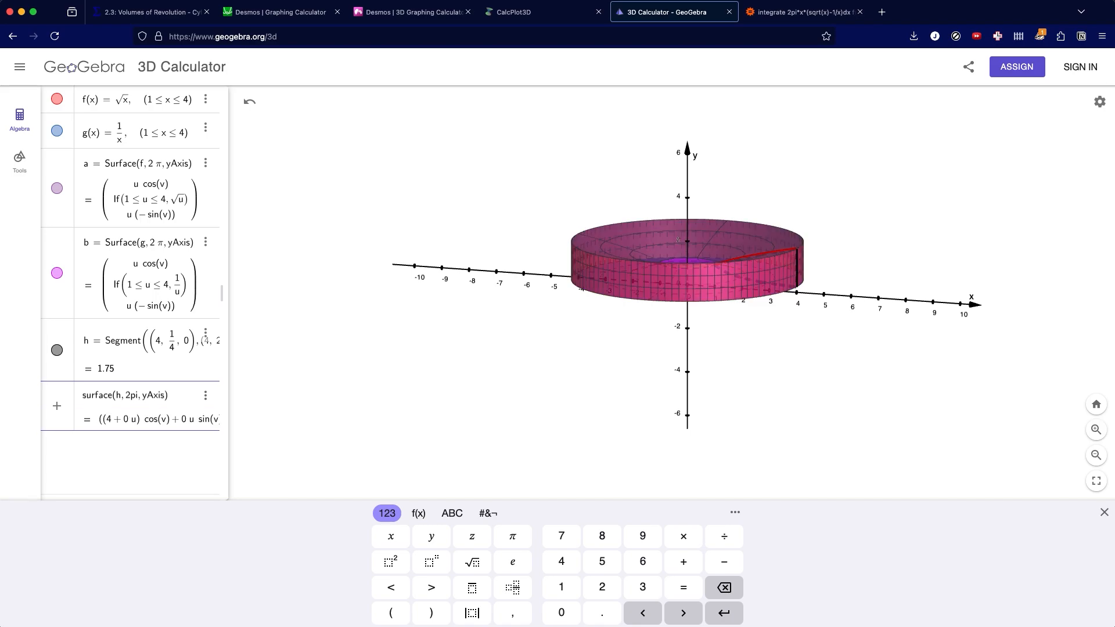
mouse_move(744, 322)
left_mouse_down()
mouse_move(730, 308)
mouse_move(749, 326)
mouse_move(742, 304)
mouse_move(728, 323)
mouse_move(736, 328)
left_mouse_up()
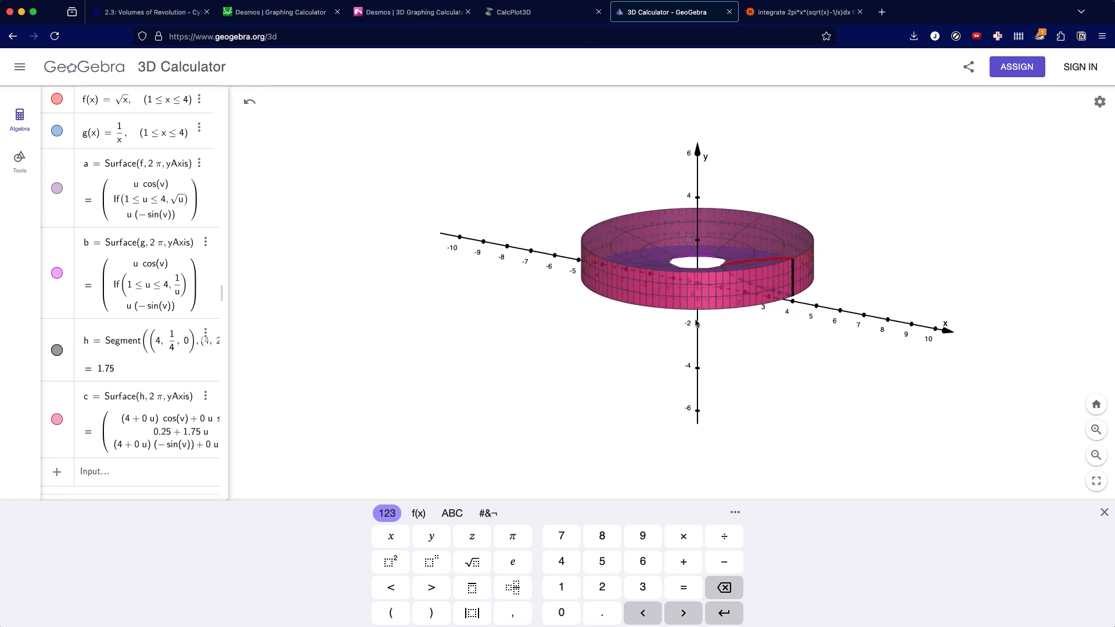
Step: Set the outer wall surface c to line thickness 0 and light blue colour #99CCFF
left_click(204, 397)
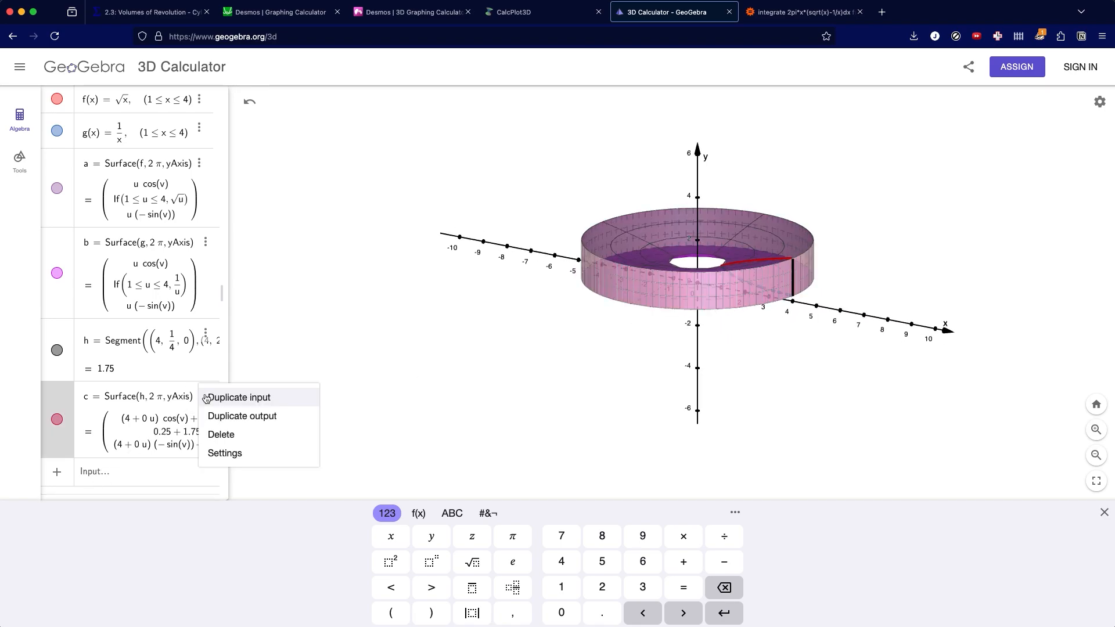
left_click(214, 454)
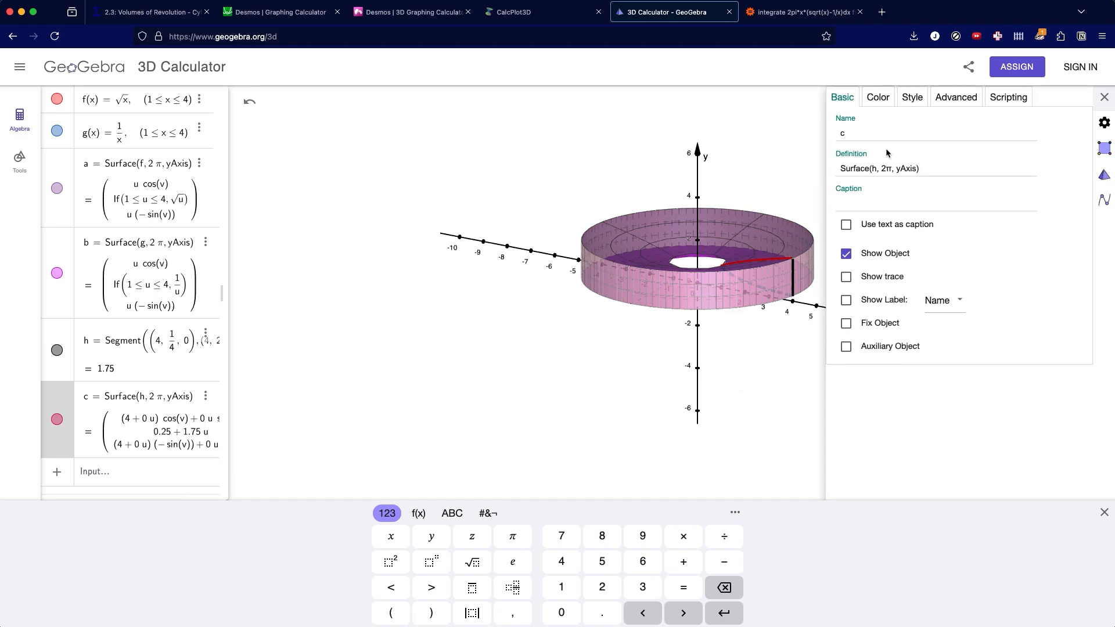
left_click(913, 100)
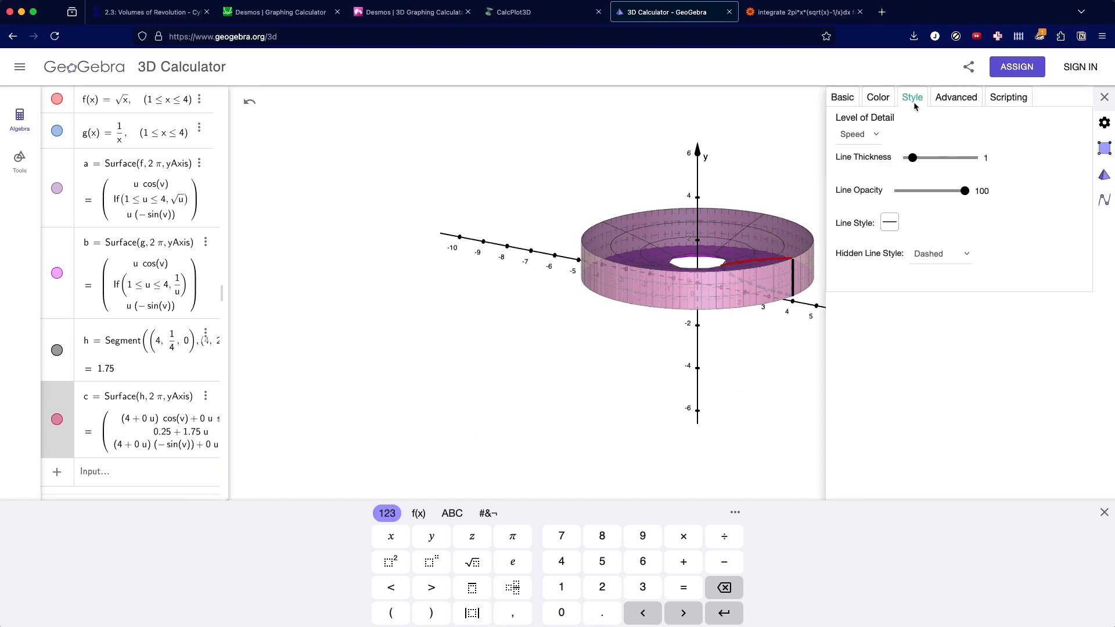
left_click(913, 158)
left_click_drag(912, 160, 909, 163)
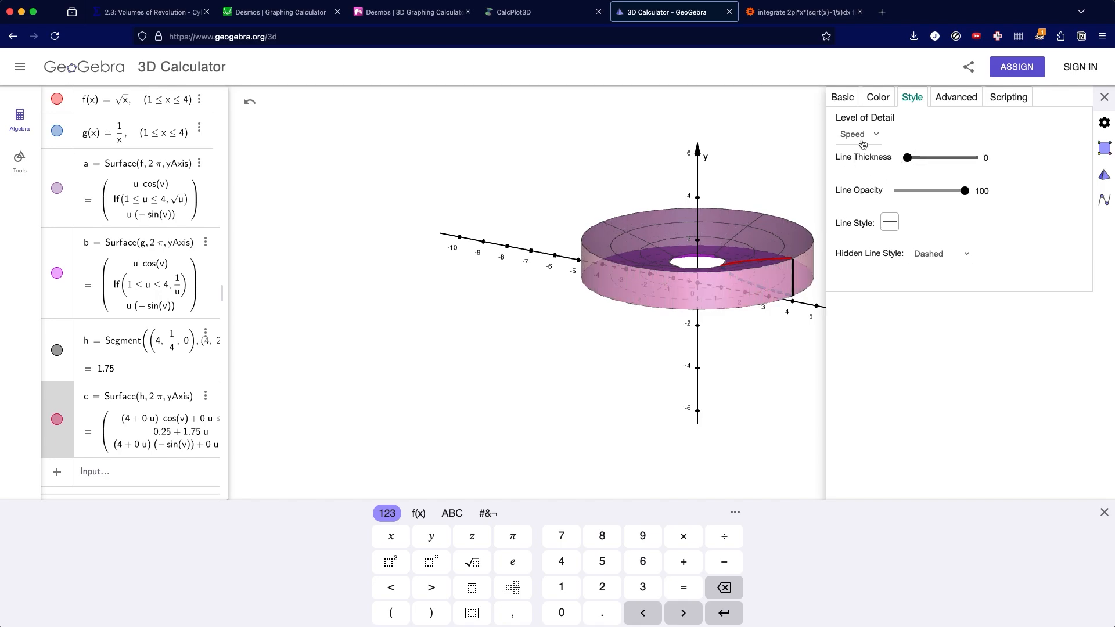
left_click(878, 97)
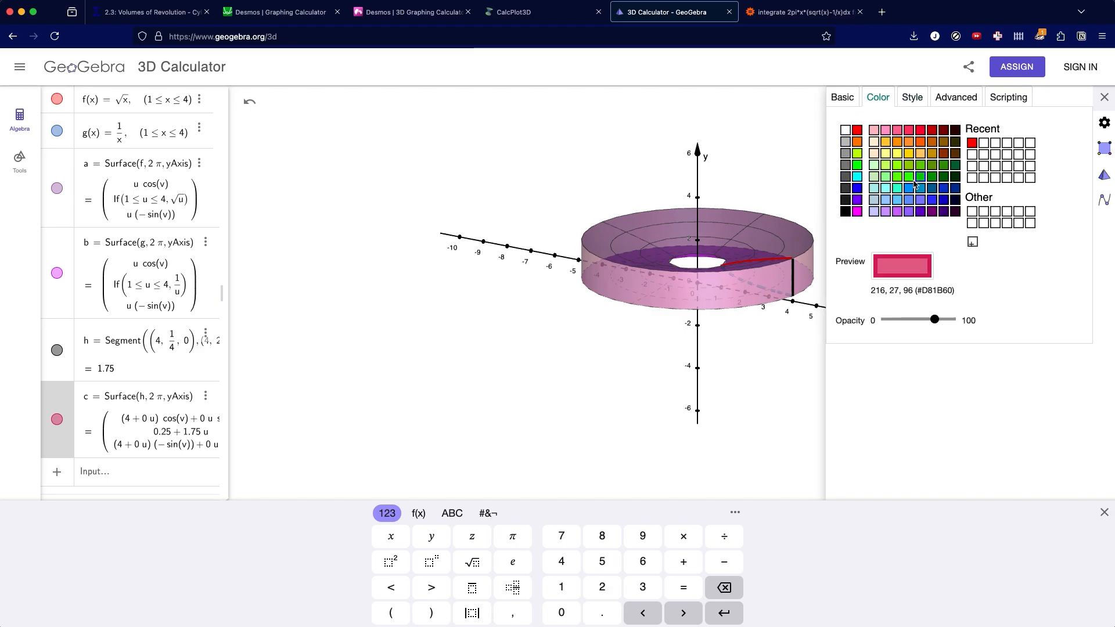
left_click(887, 201)
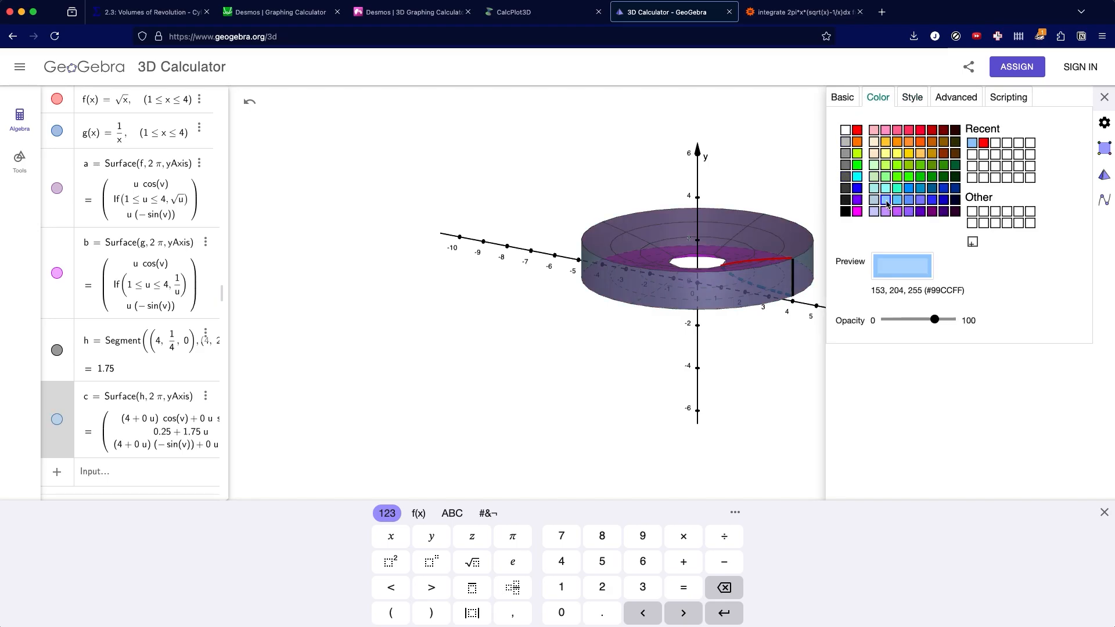
left_click(887, 205)
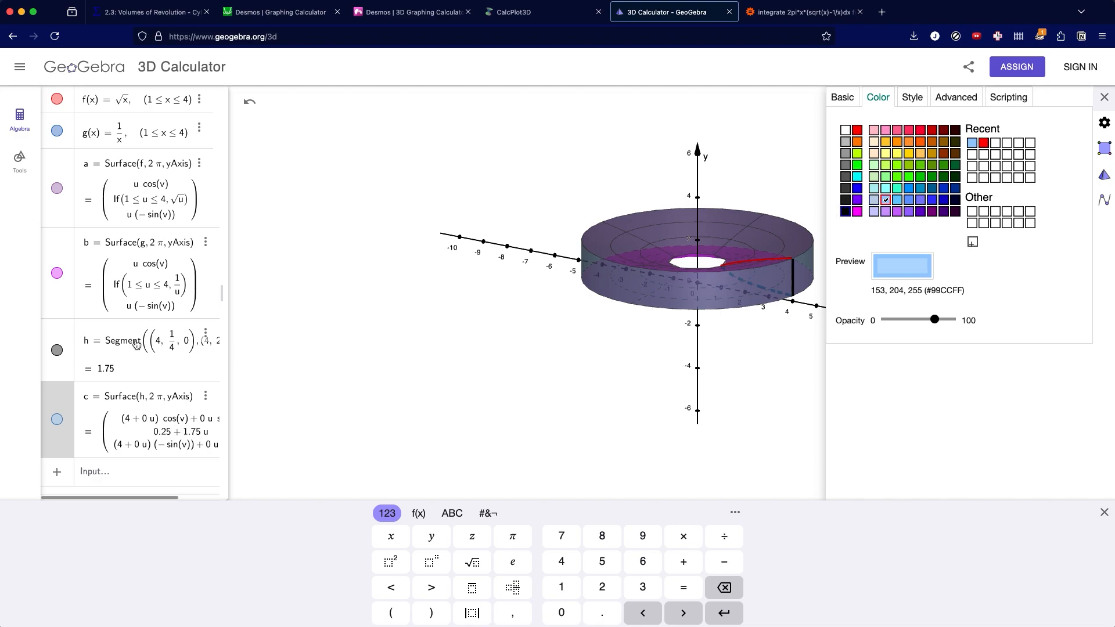
Step: Set surface b, the revolved 1/x curve, to light blue colour #99CCFF and line thickness 0
left_click(144, 253)
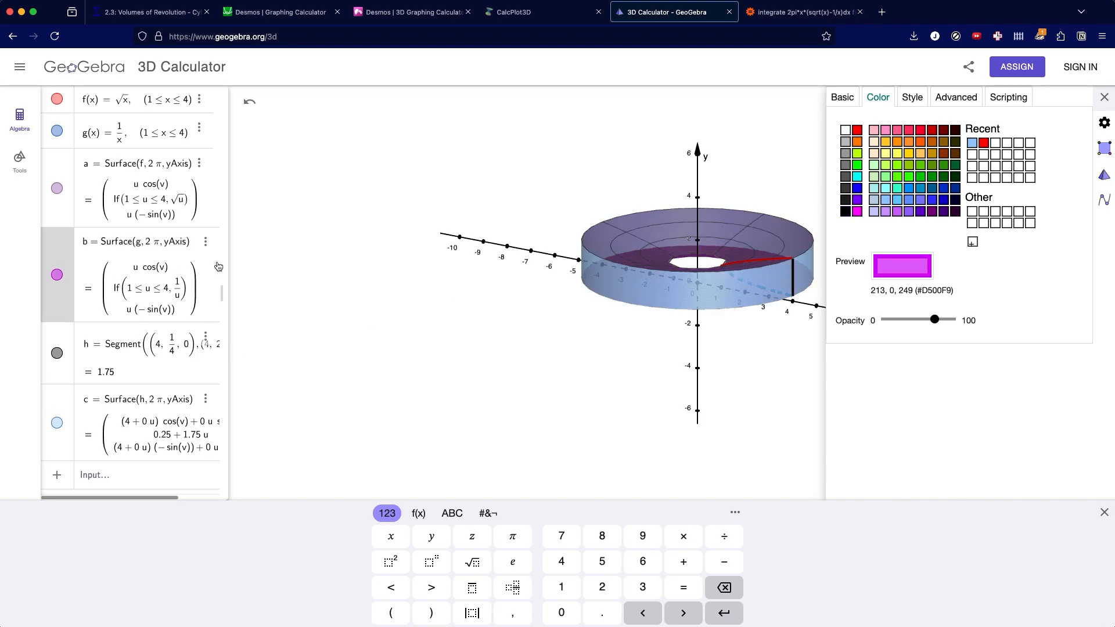
left_click(972, 144)
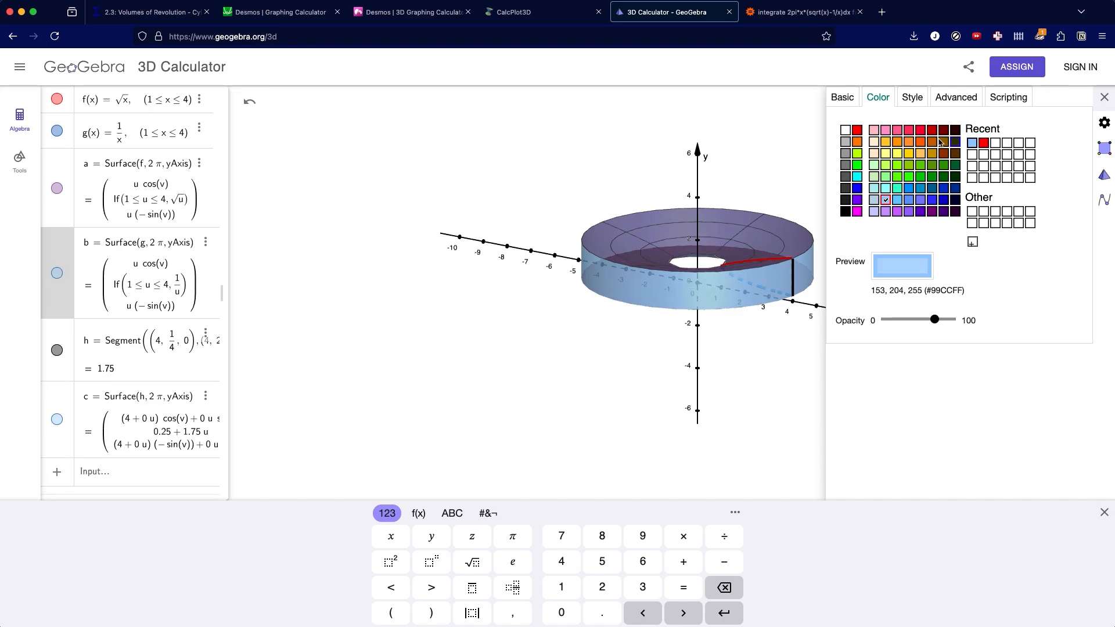
left_click(911, 99)
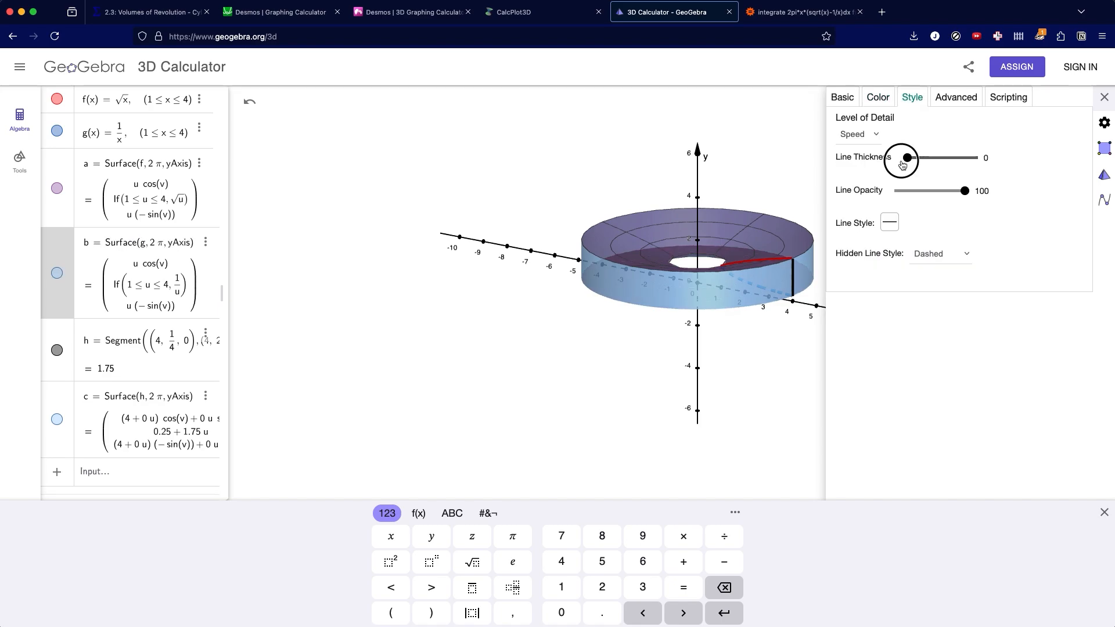
Step: Set surface a, the revolved √x curve, to light blue colour #99CCFF and line thickness 0, and close its settings
left_click(878, 99)
left_click(125, 165)
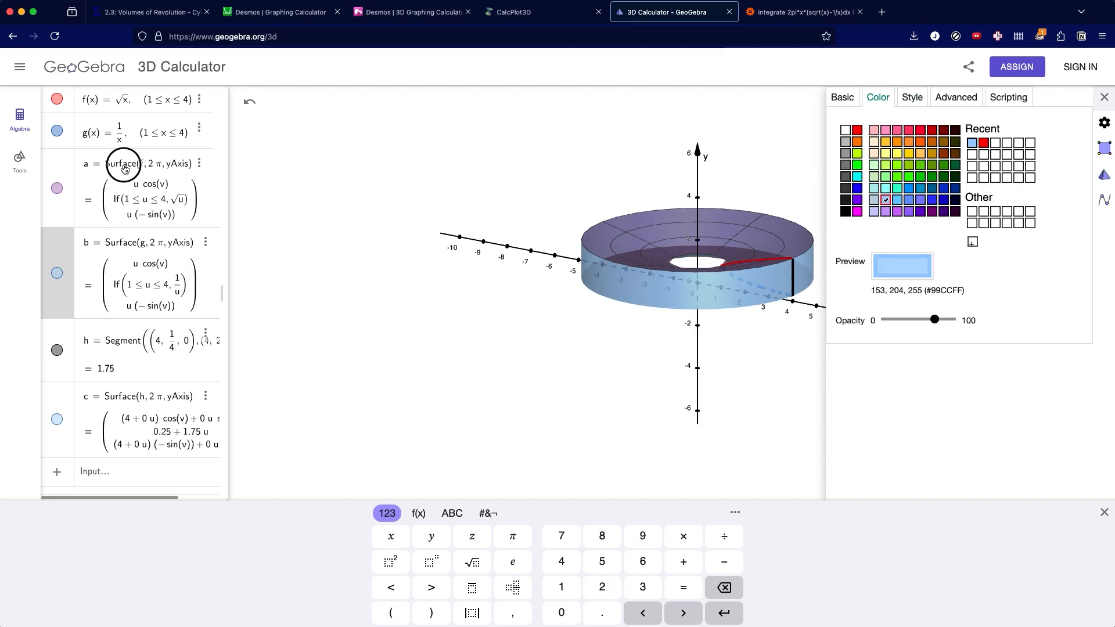
left_click(972, 144)
left_click(912, 97)
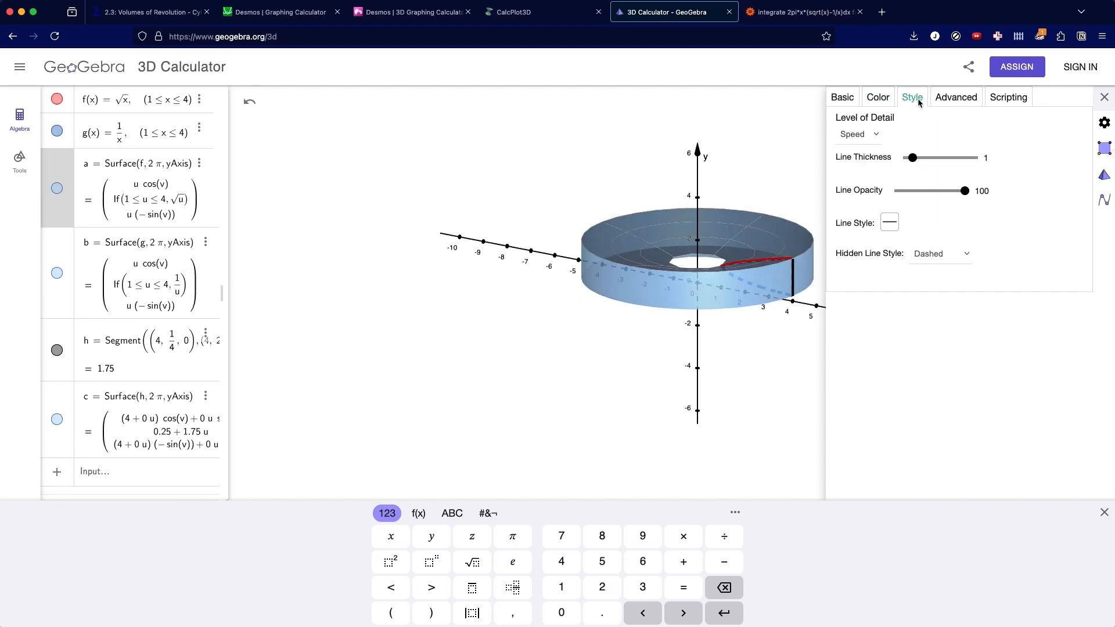
left_click_drag(912, 158, 895, 161)
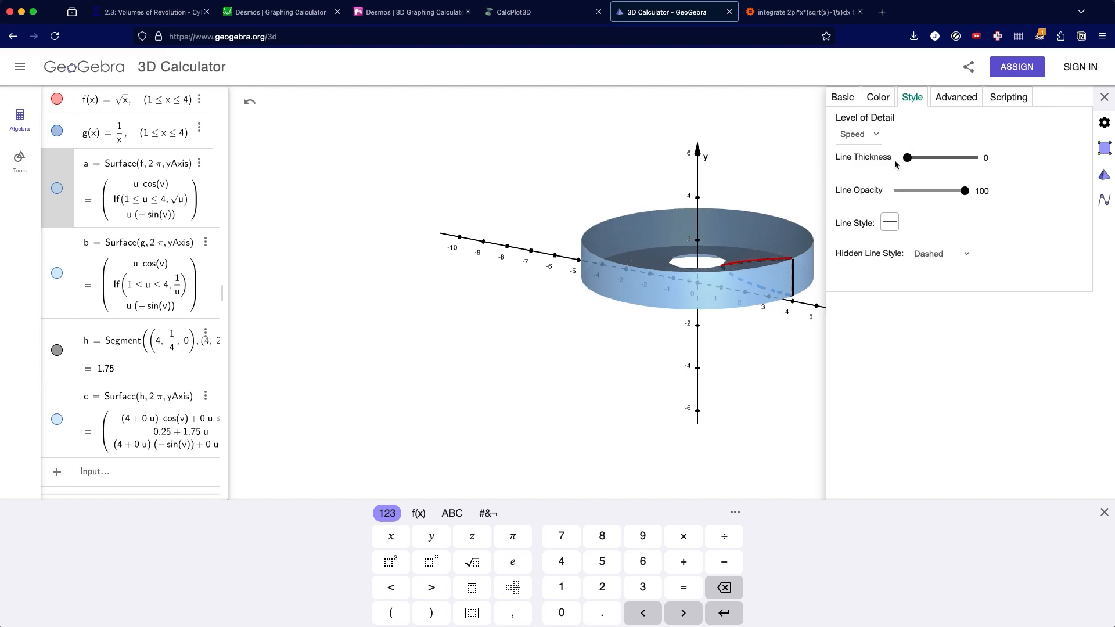
left_click(794, 184)
left_click(1105, 97)
mouse_move(758, 346)
left_mouse_down()
mouse_move(769, 324)
mouse_move(755, 345)
left_mouse_up()
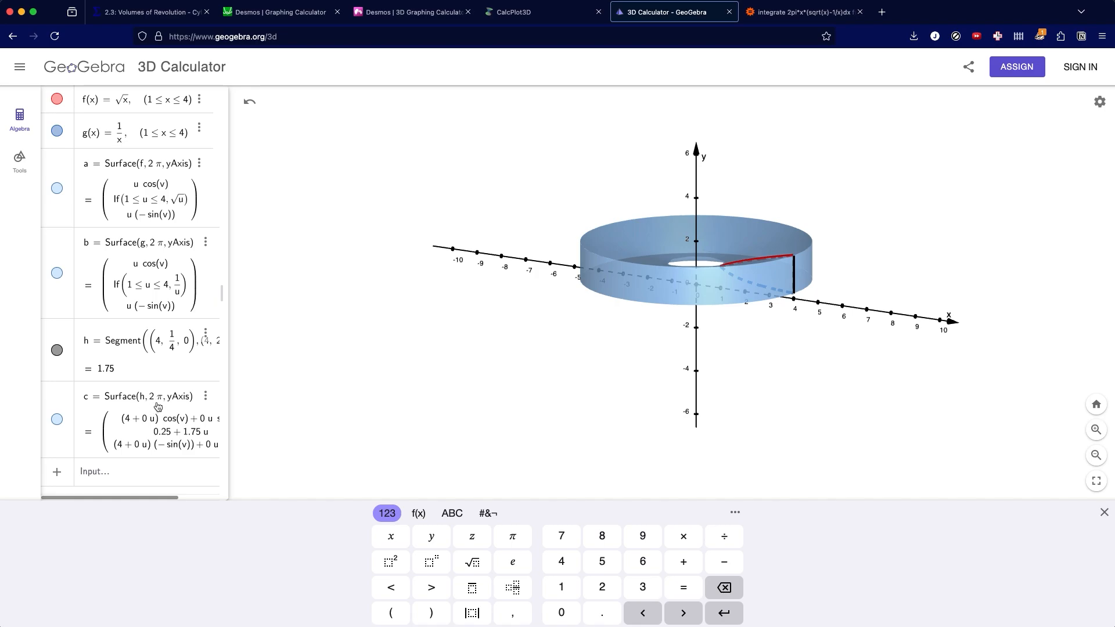
Step: Define alpha = 0 and turn it into a slider
left_click(146, 471)
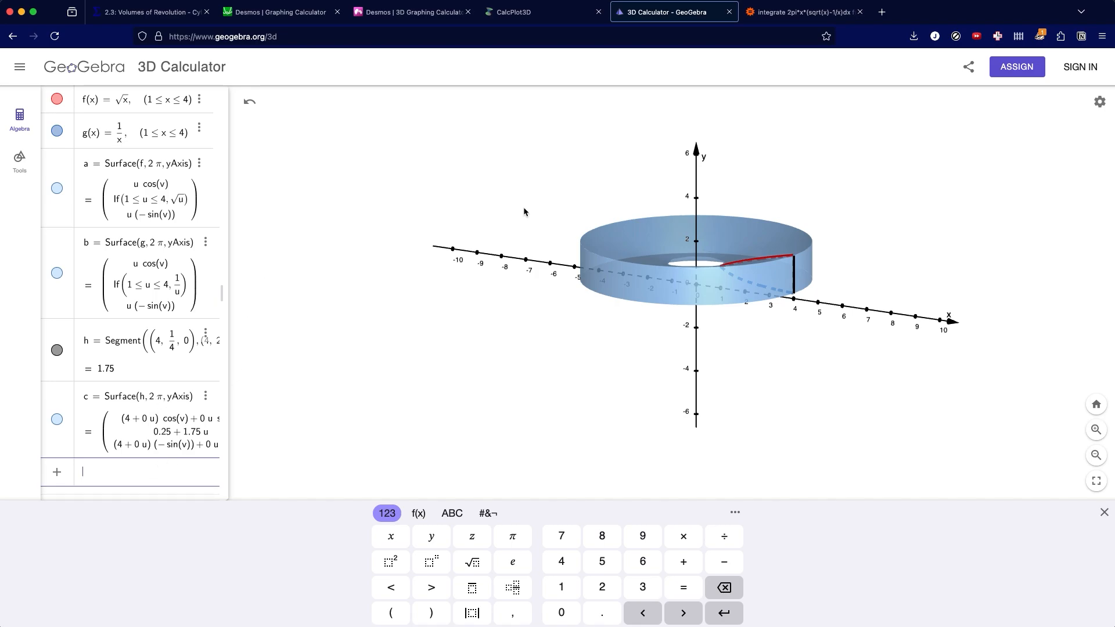
type("alpha")
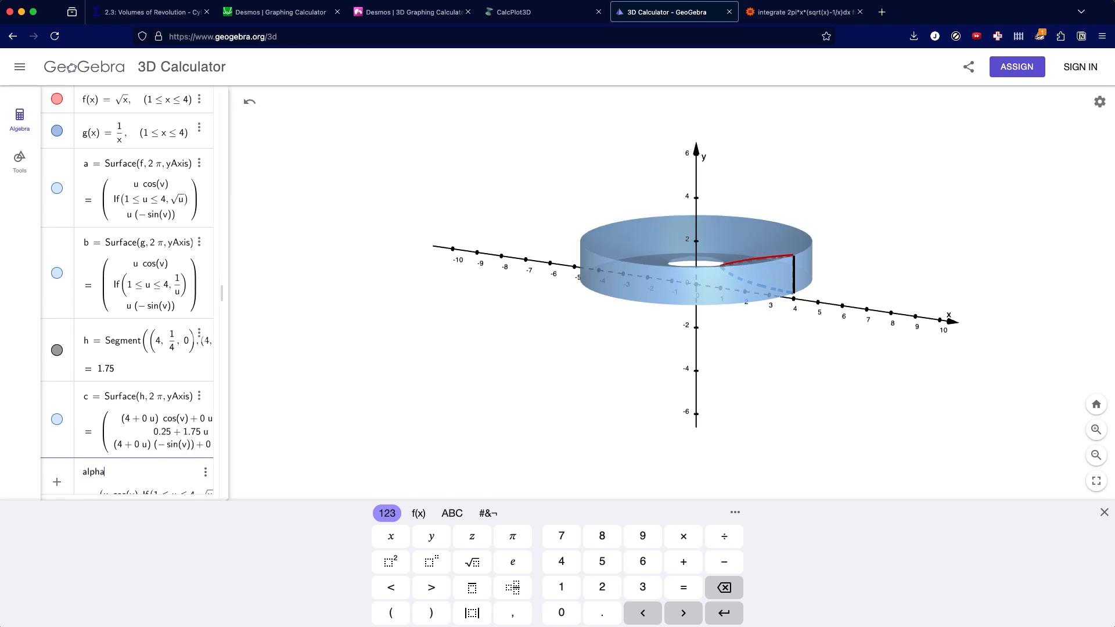
type(" = 0")
key("Return")
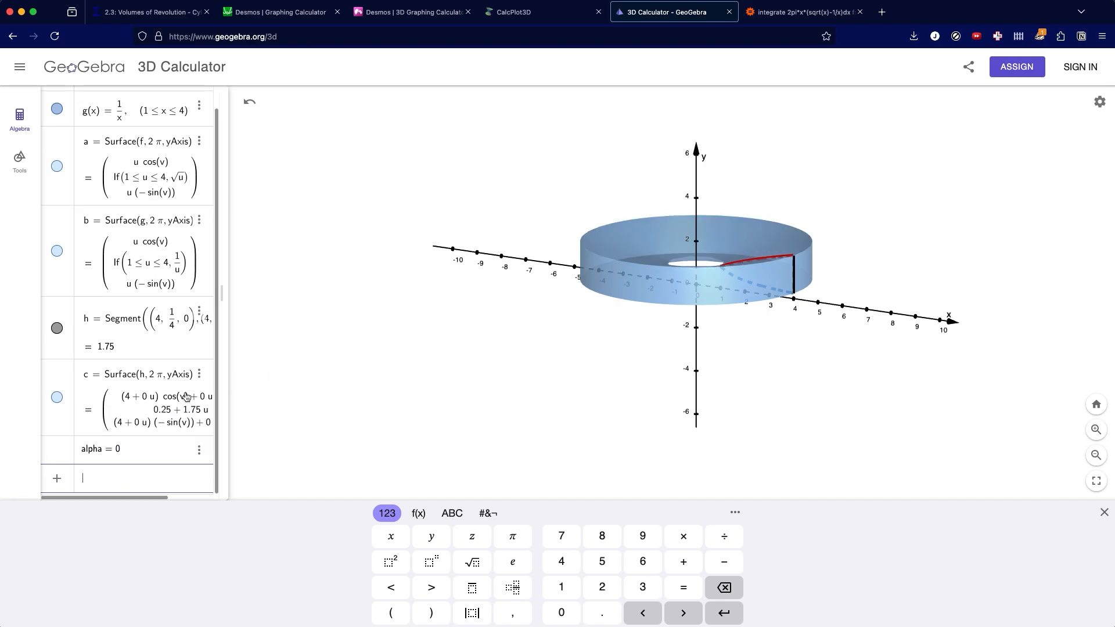
left_click(199, 451)
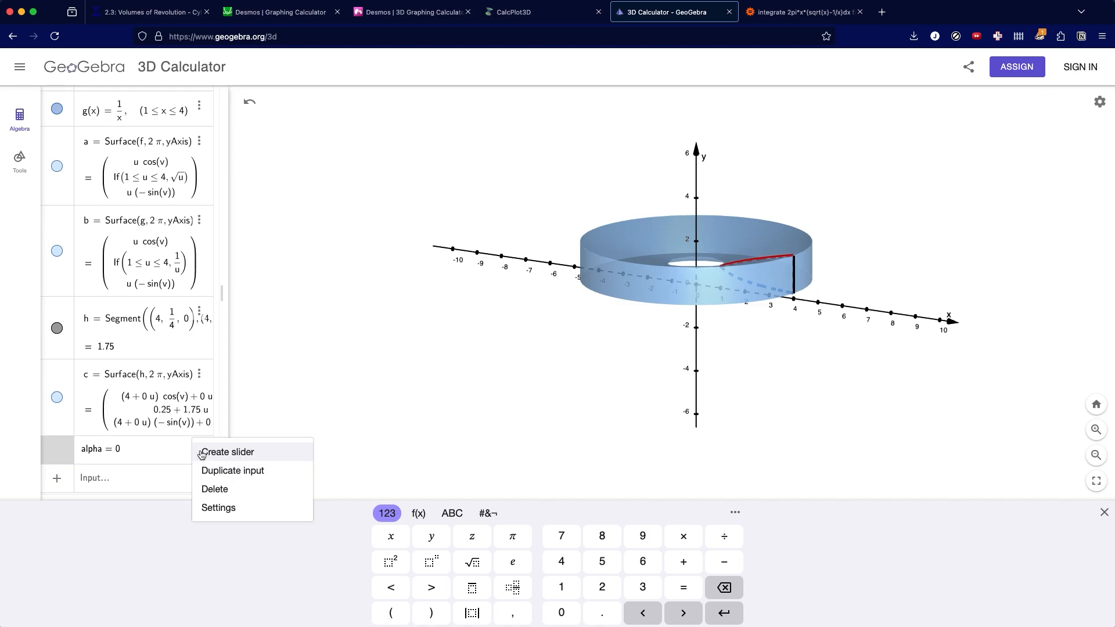
left_click(220, 456)
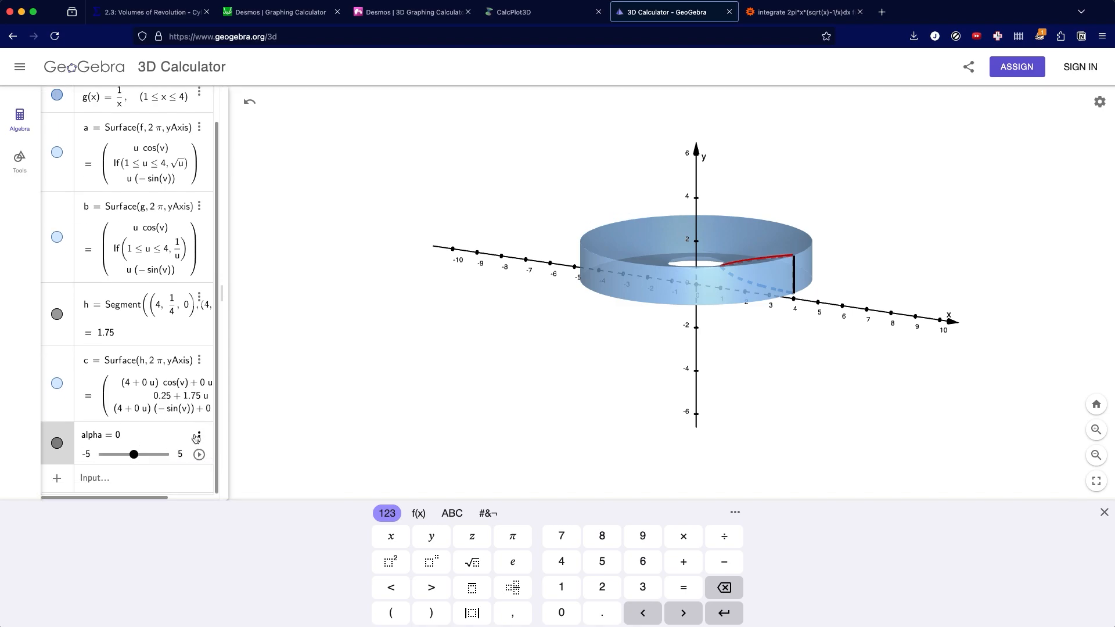
Step: Set the alpha slider's minimum to 0, maximum to 2pi and increment to 2pi/400, and move alpha to 1.7
left_click(197, 438)
left_click(210, 491)
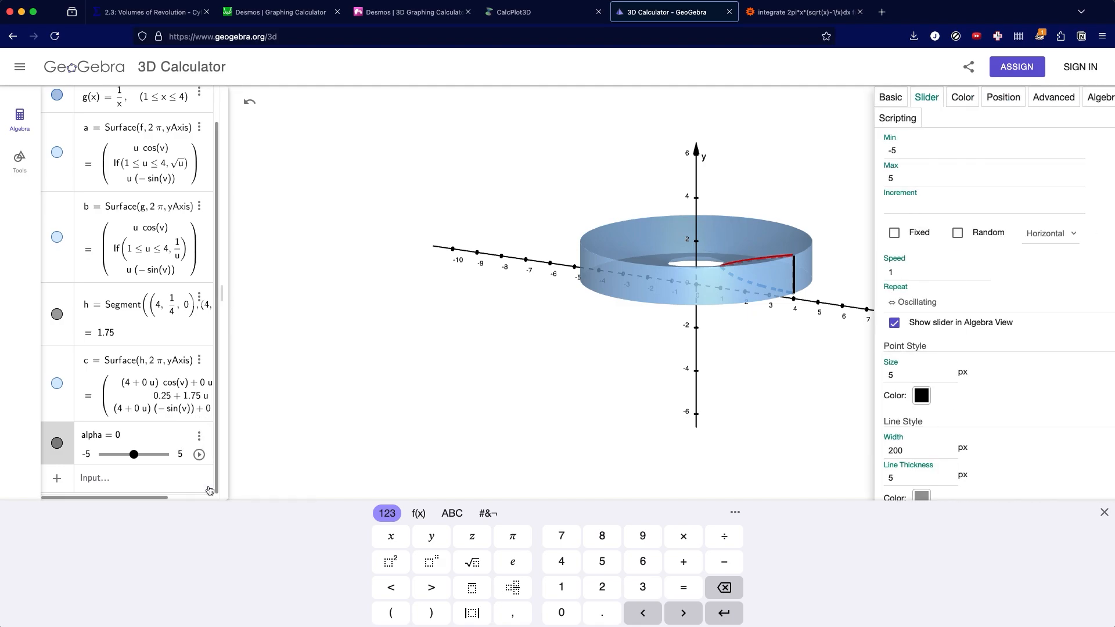
left_click(856, 150)
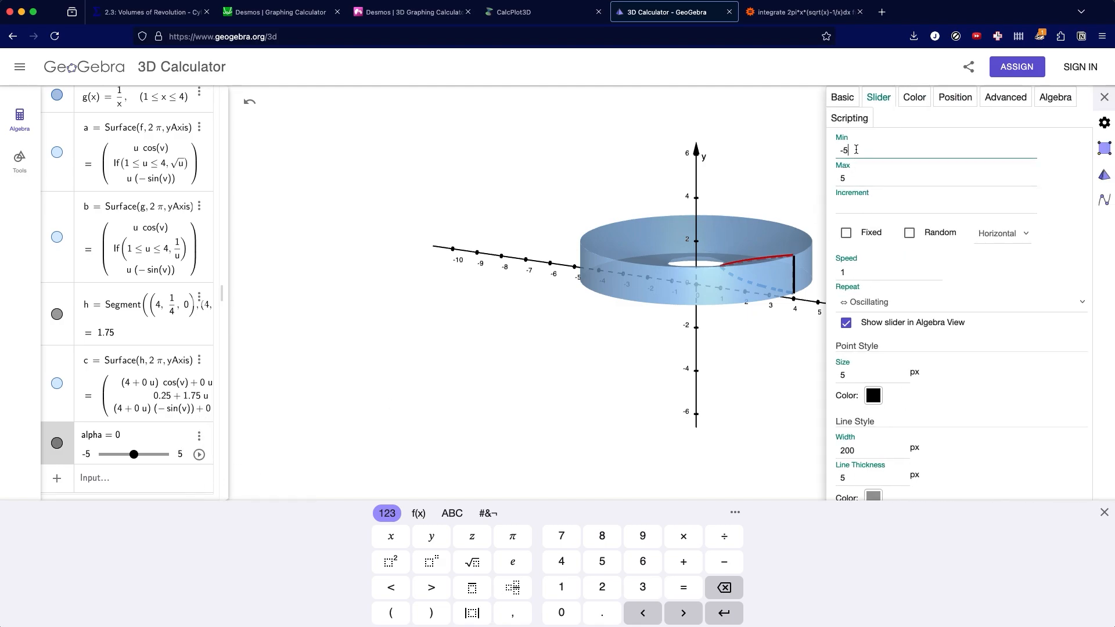
left_click_drag(857, 151, 835, 150)
type("0")
key("Tab")
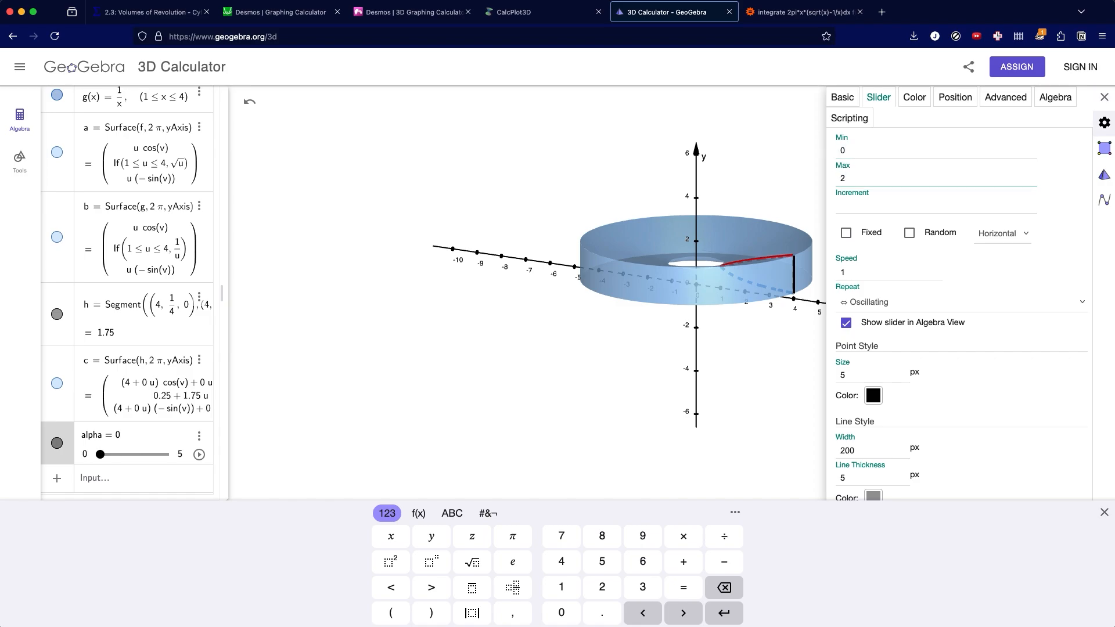
key("Tab")
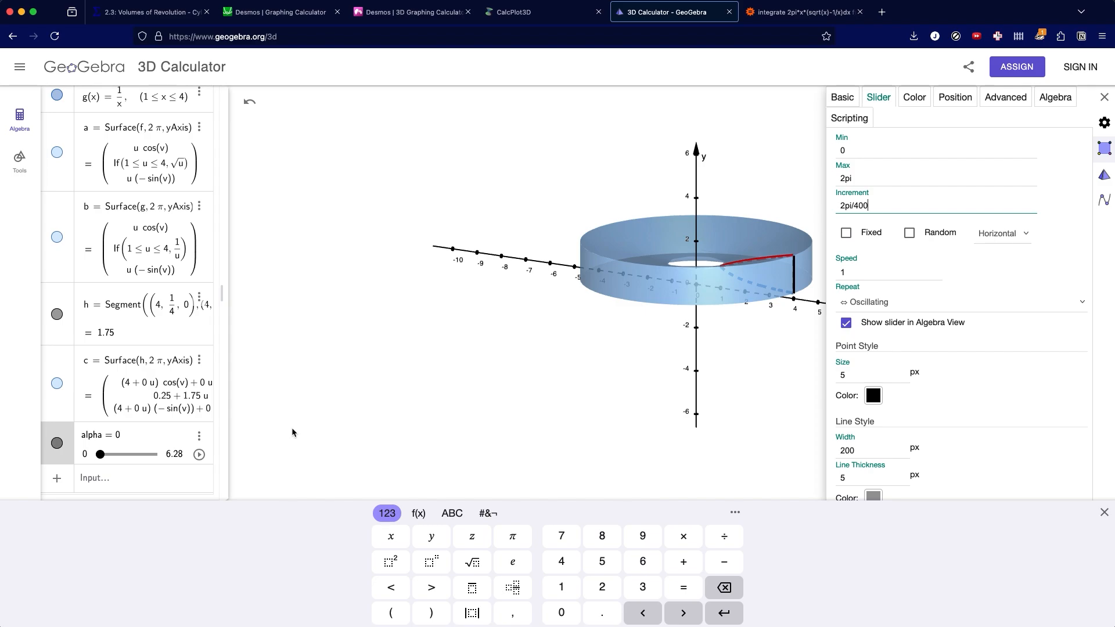
left_click(140, 452)
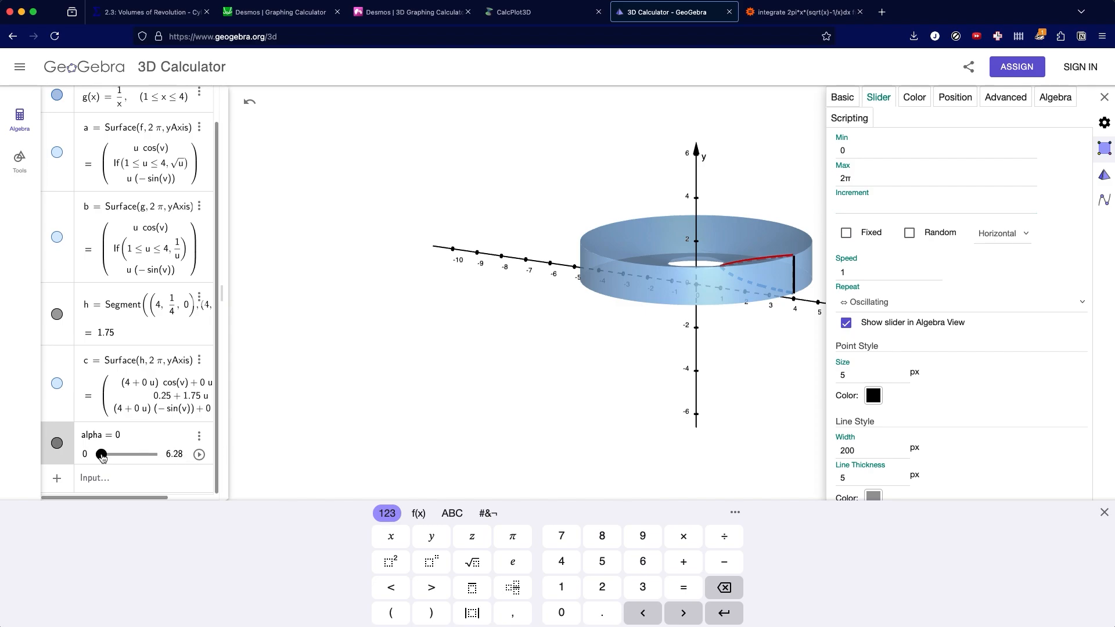
left_click_drag(102, 457, 115, 456)
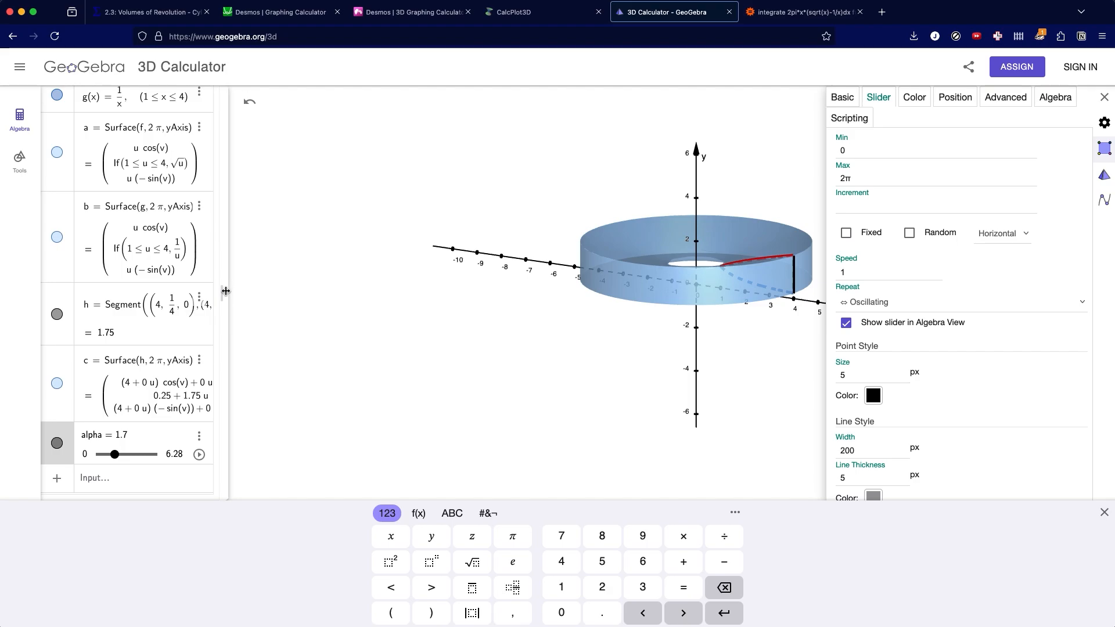
Step: Replace the 2π rotation angle in surface a with alpha, giving Surface(f, alpha, yAxis), and close the settings
left_click(151, 133)
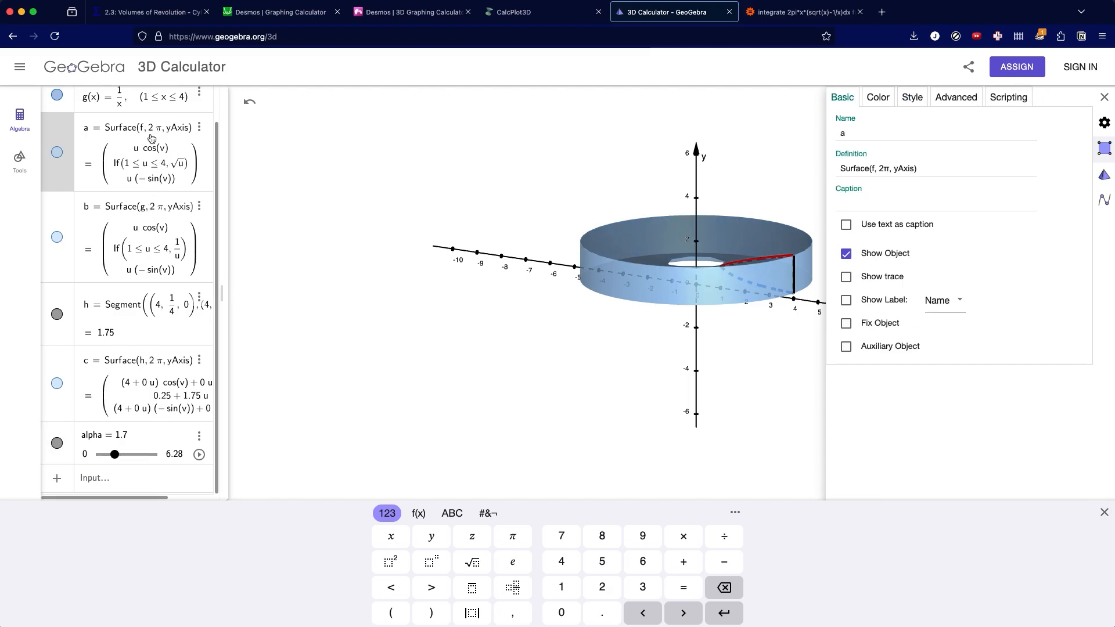
left_click(153, 132)
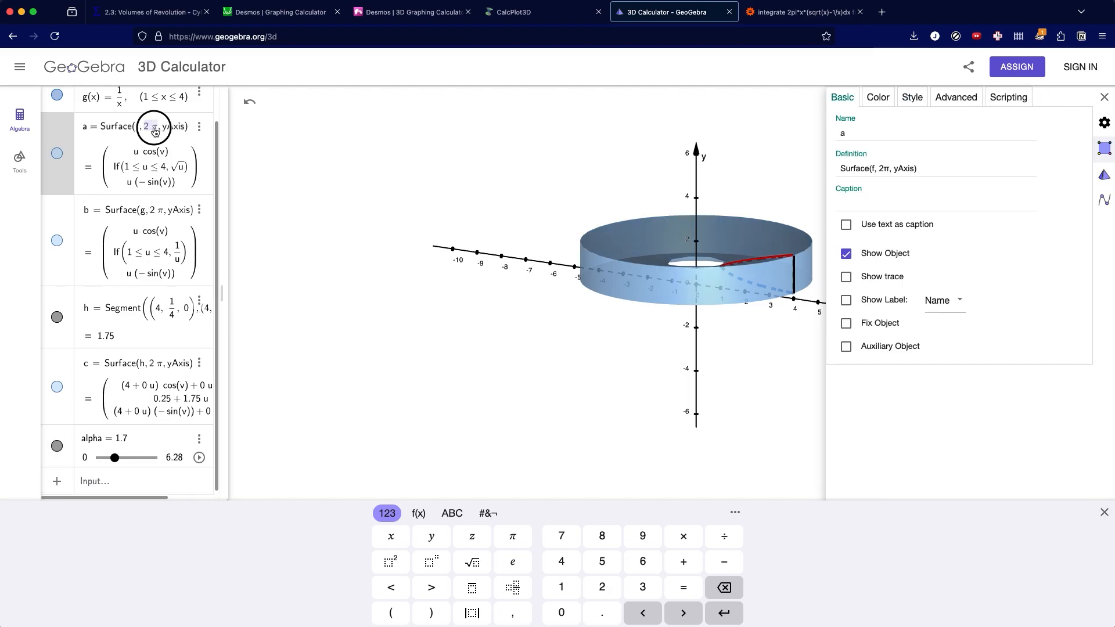
type("alpha")
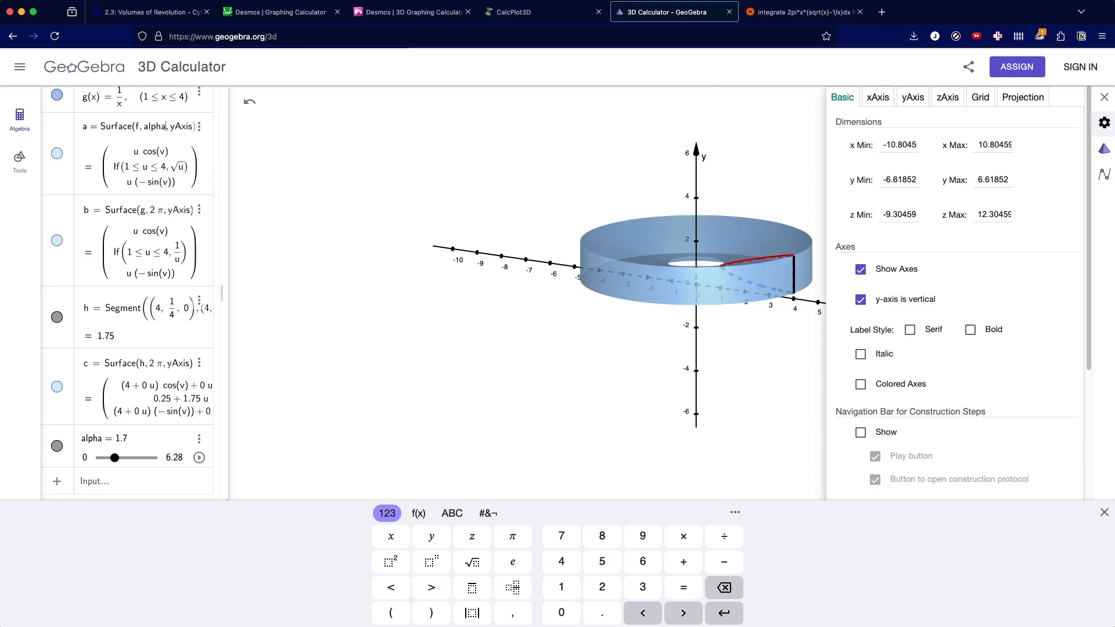
left_click(1103, 98)
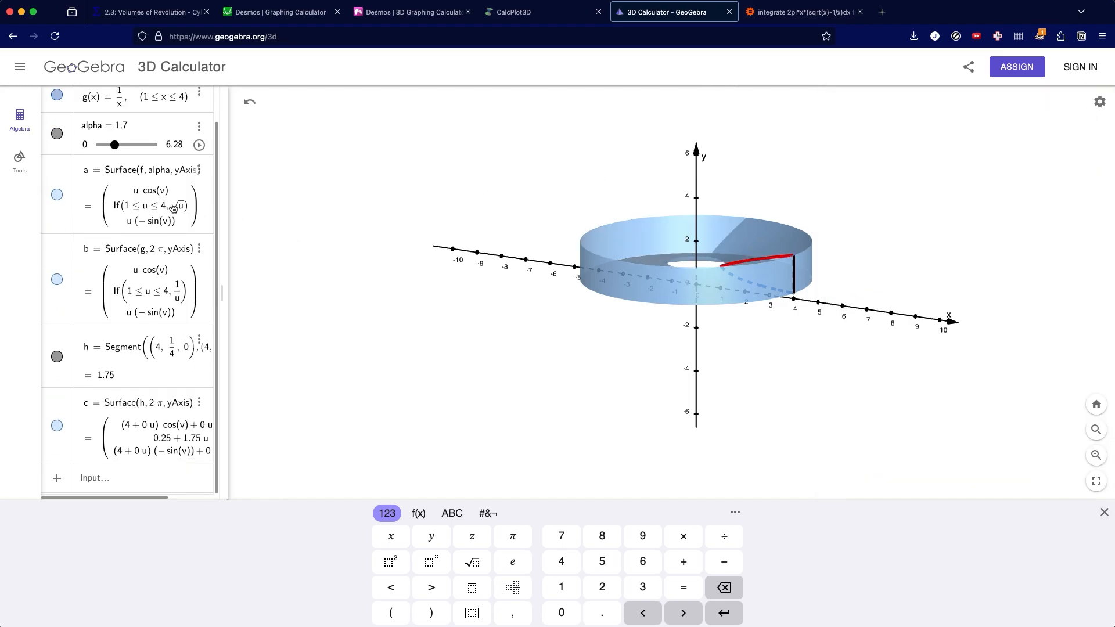
Step: Replace the 2π rotation angle in surface b with alpha, giving Surface(g, alpha, yAxis)
left_click(156, 255)
scroll(155, 255, "up", 1)
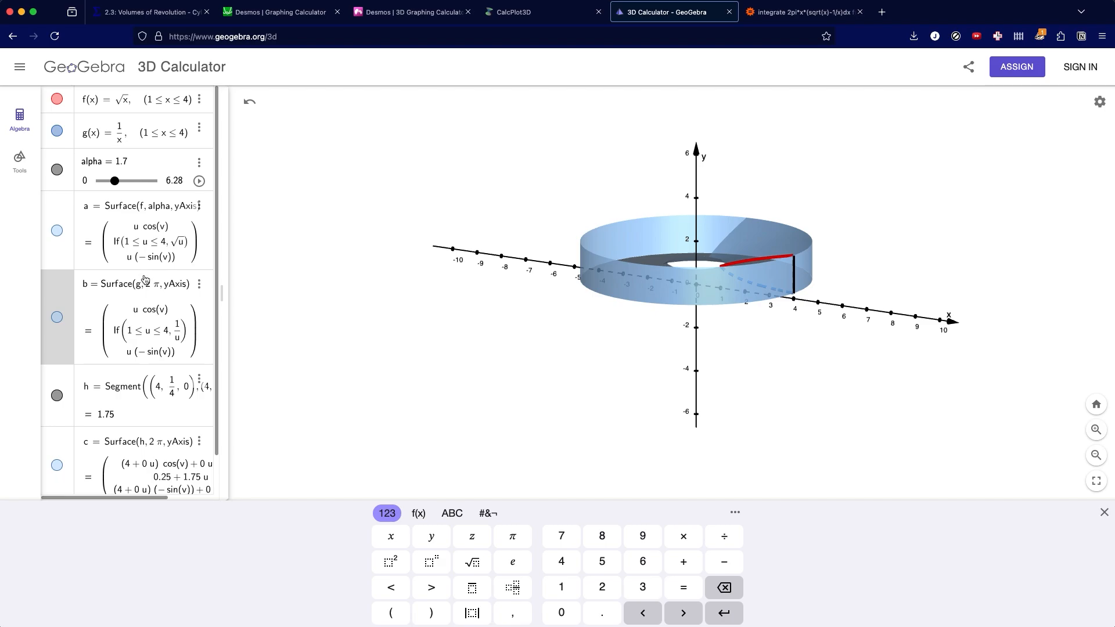
left_click(150, 206)
left_click(156, 207)
double_click(155, 208)
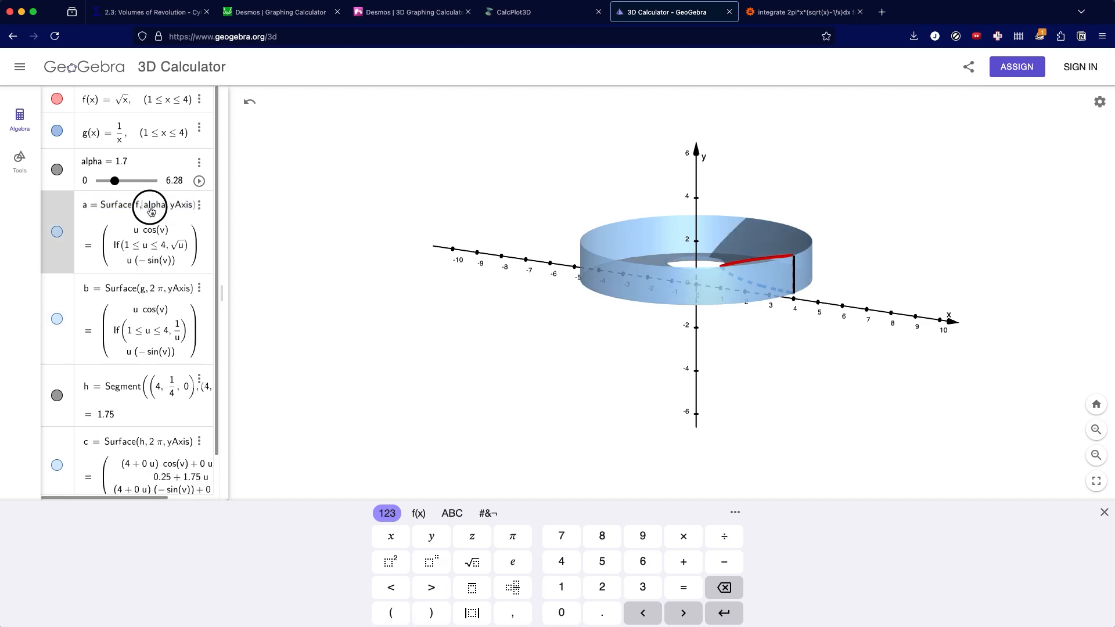
left_click(150, 289)
left_click(149, 289)
left_click(149, 288)
double_click(154, 288)
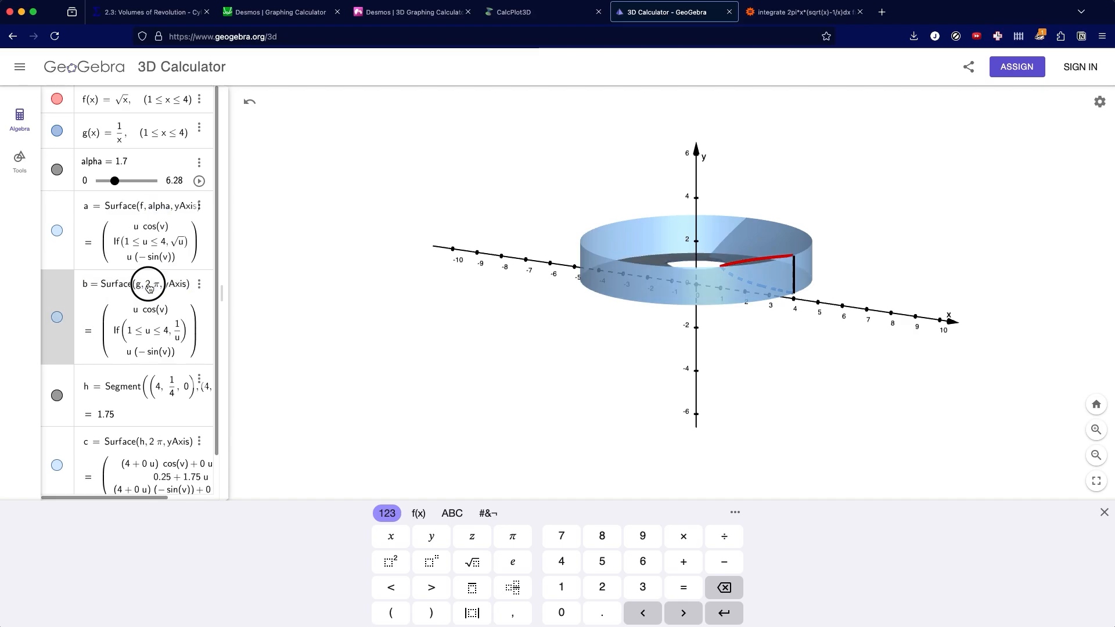
type("alpha")
key("Return")
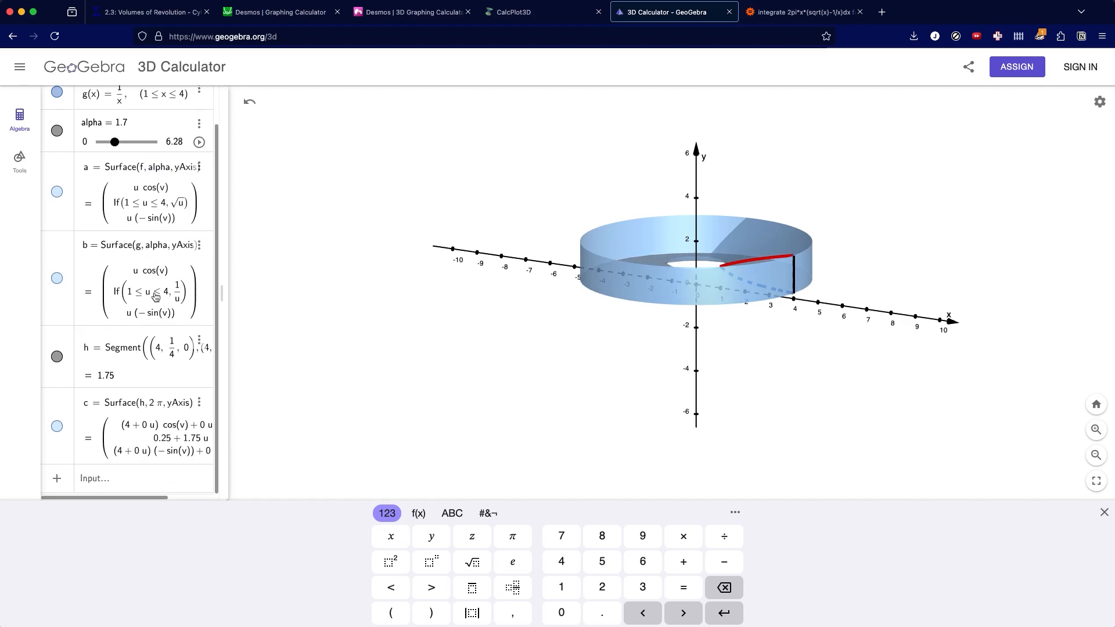
Step: Replace the 2π rotation angle in the outer wall surface c with alpha, giving Surface(h, alpha, yAxis)
left_click(153, 400)
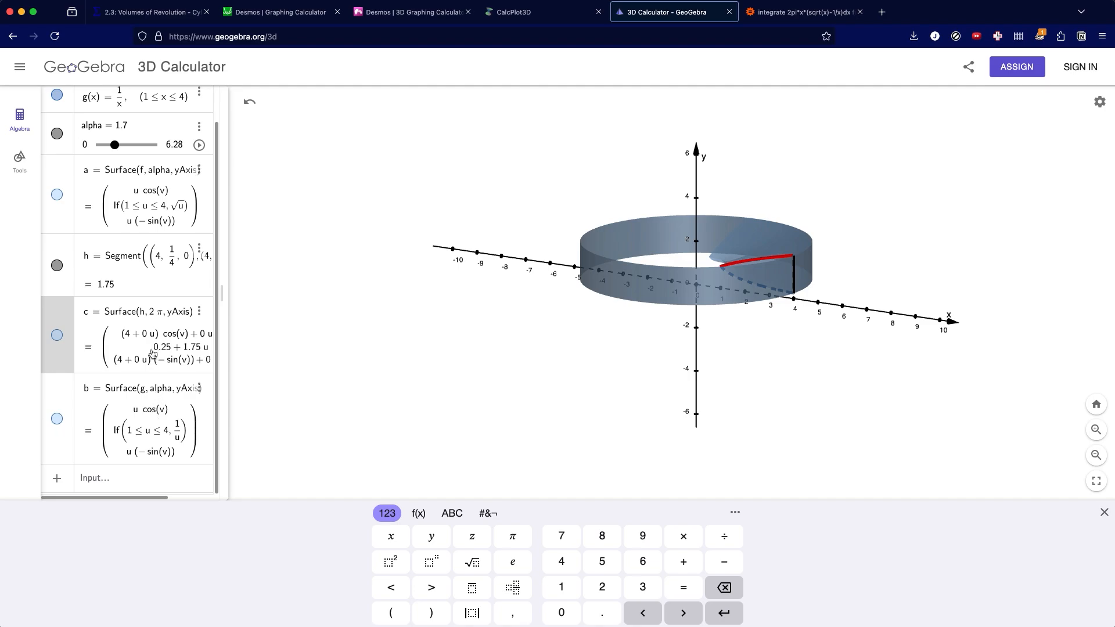
left_click(158, 315)
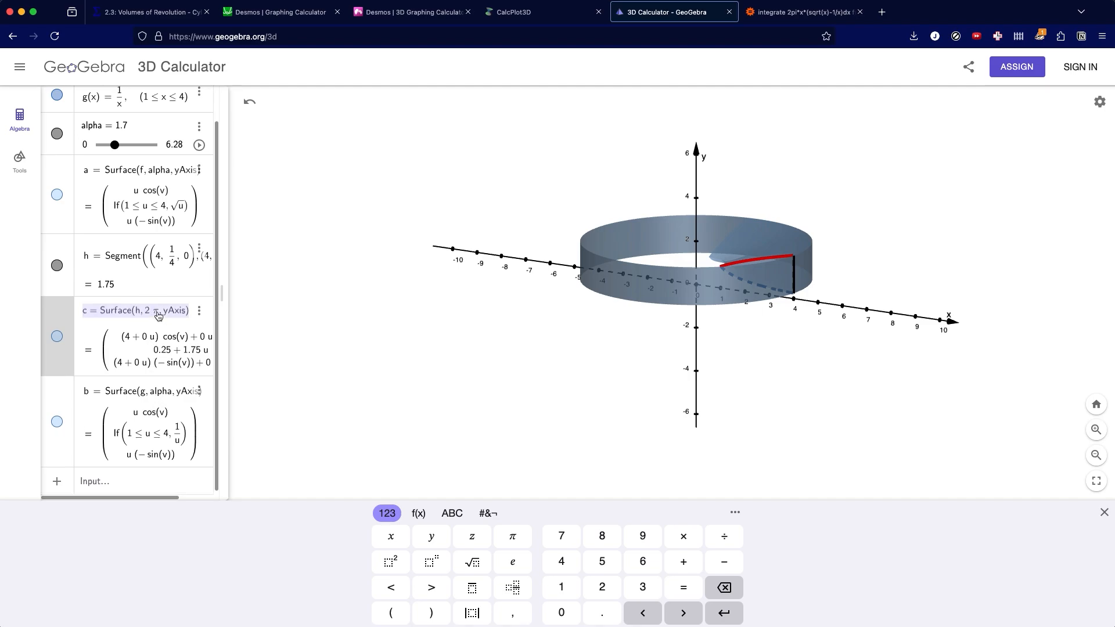
left_click(147, 315)
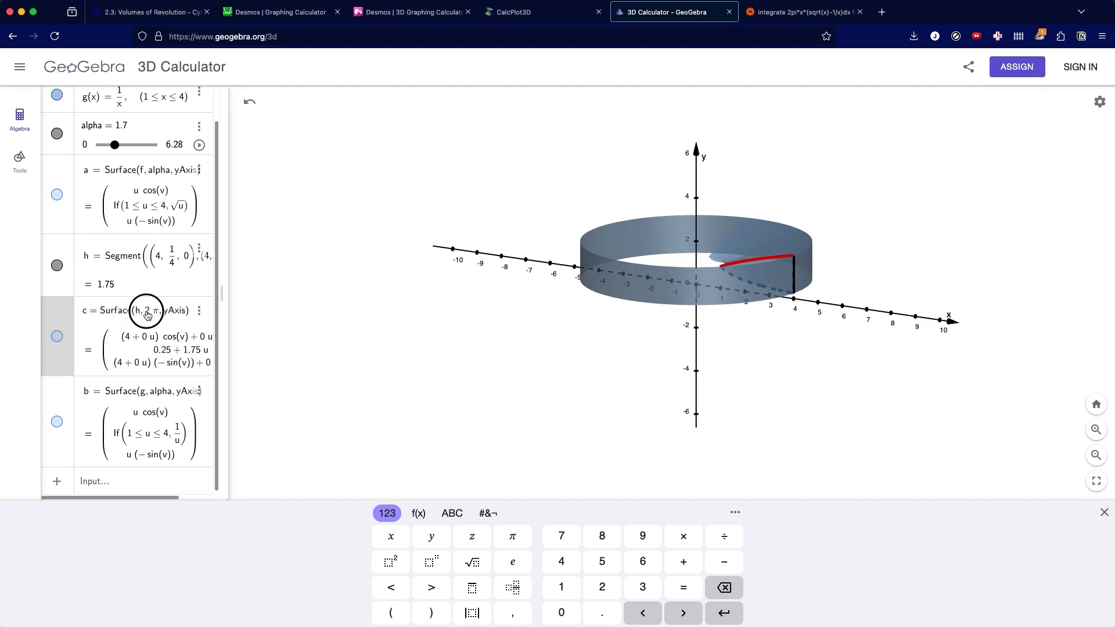
left_click_drag(148, 316, 156, 316)
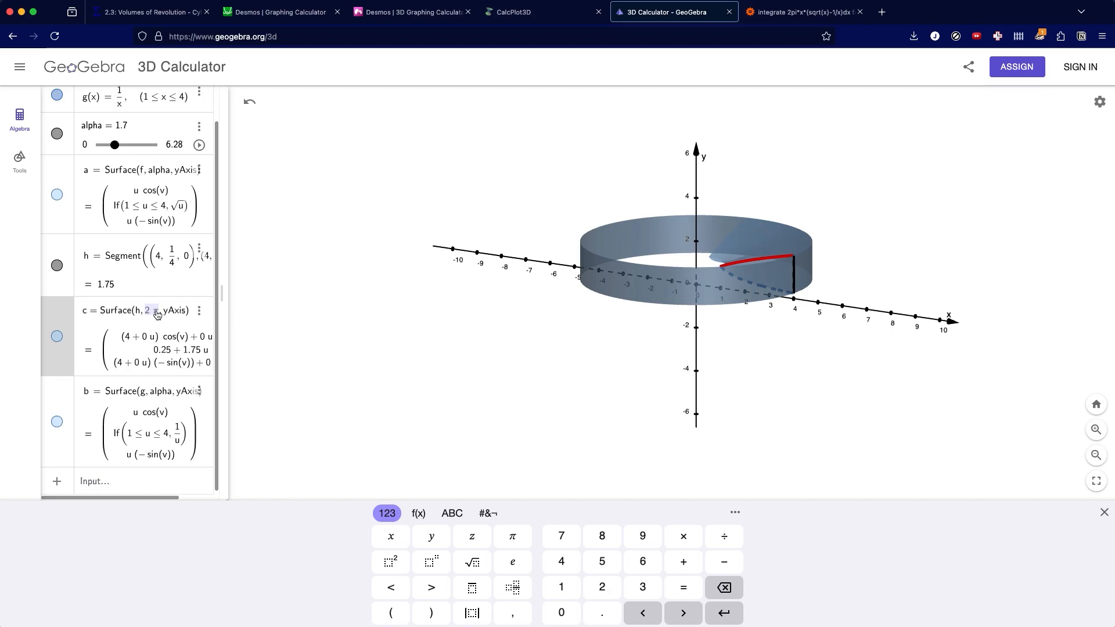
type("alpha")
key("Return")
left_click(273, 357)
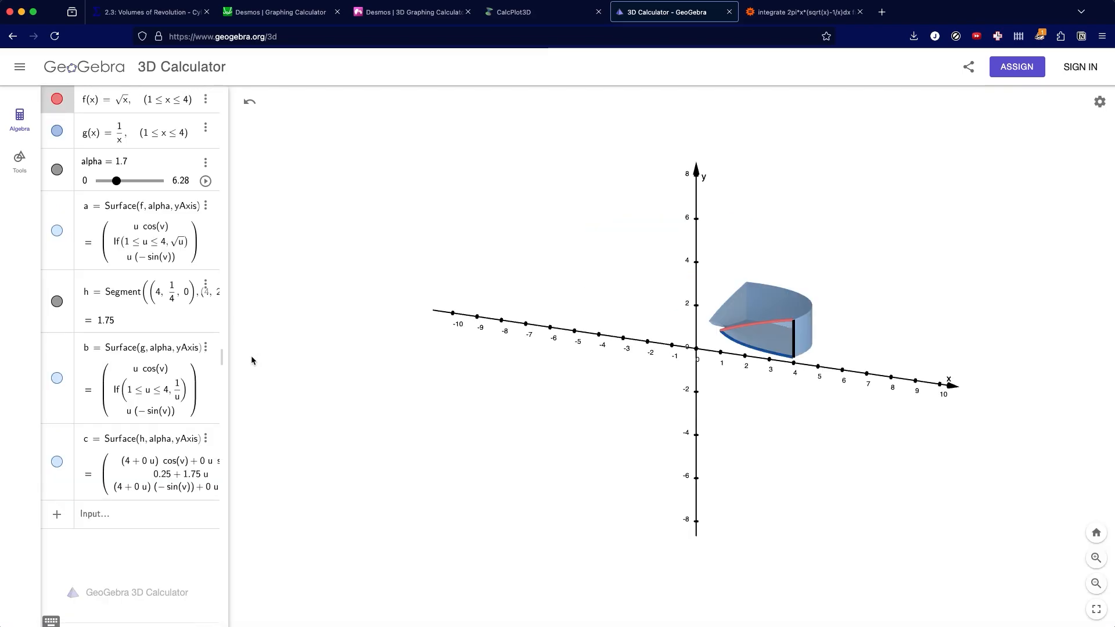
Step: Sweep the alpha slider up to 6.2 to rotate the region around the y-axis, and view the solid from other angles
left_click_drag(122, 186, 187, 192)
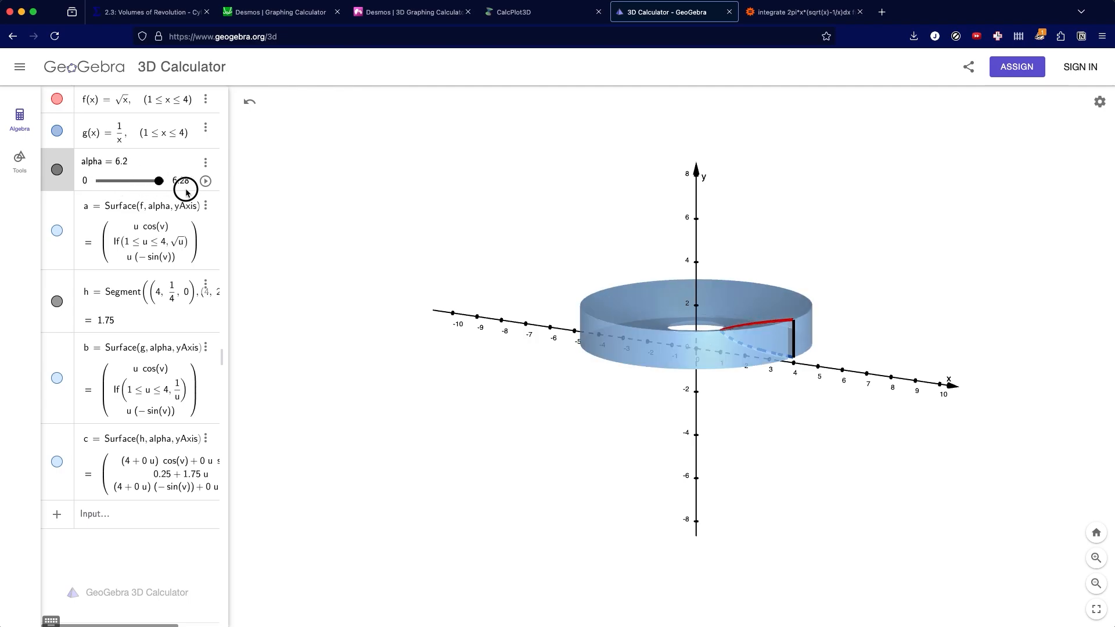
mouse_move(702, 415)
left_mouse_down()
mouse_move(714, 410)
mouse_move(687, 409)
mouse_move(705, 400)
mouse_move(691, 413)
left_mouse_up()
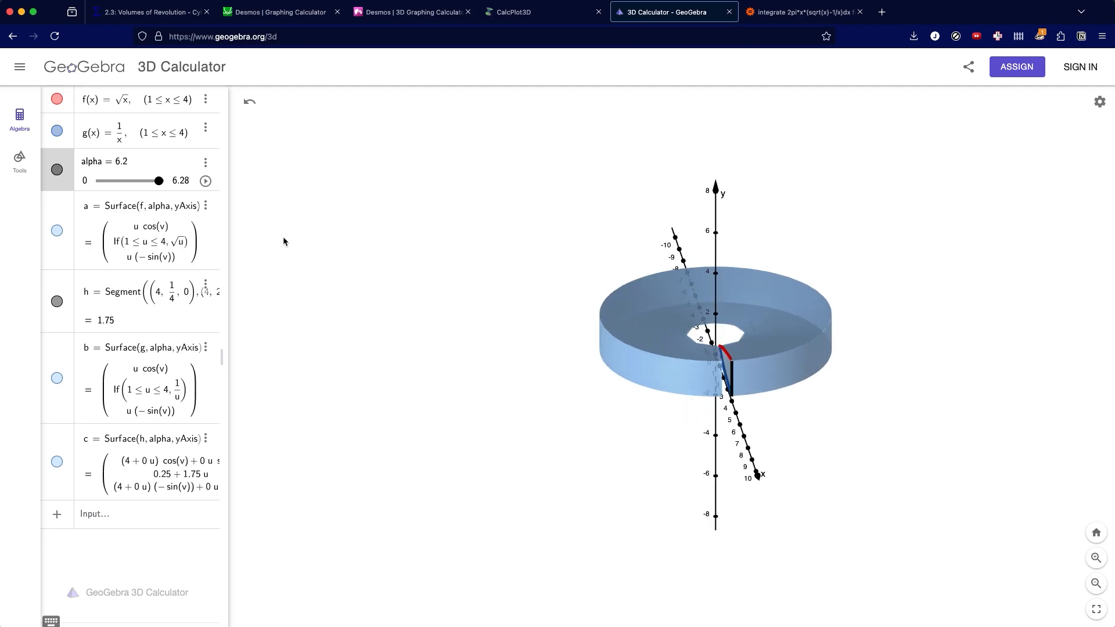
left_click_drag(669, 381, 673, 379)
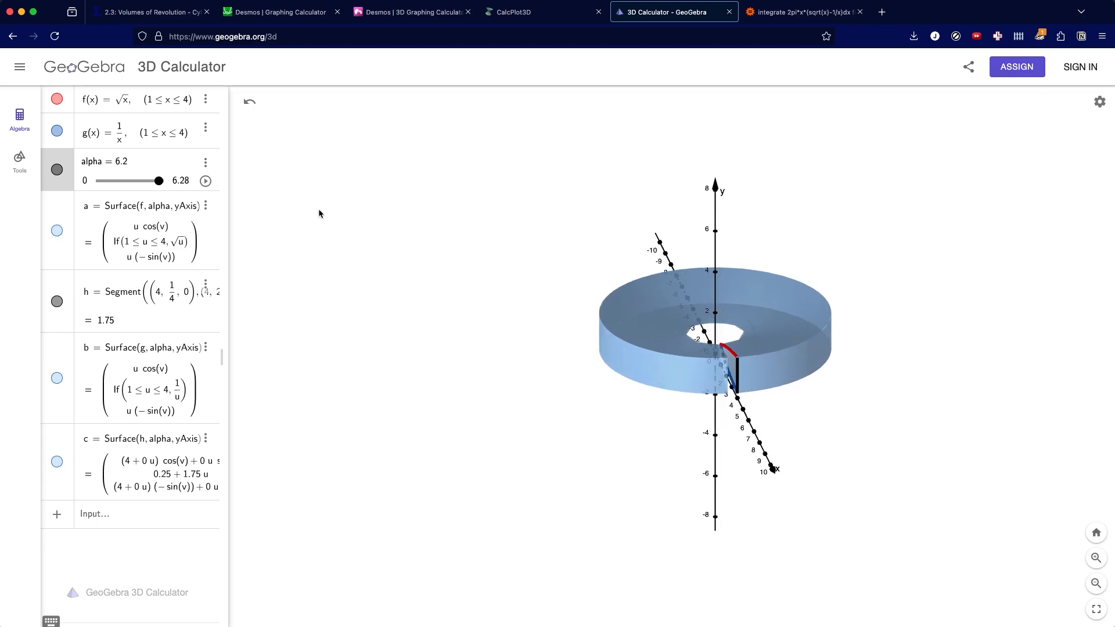
left_click(205, 163)
left_click(223, 220)
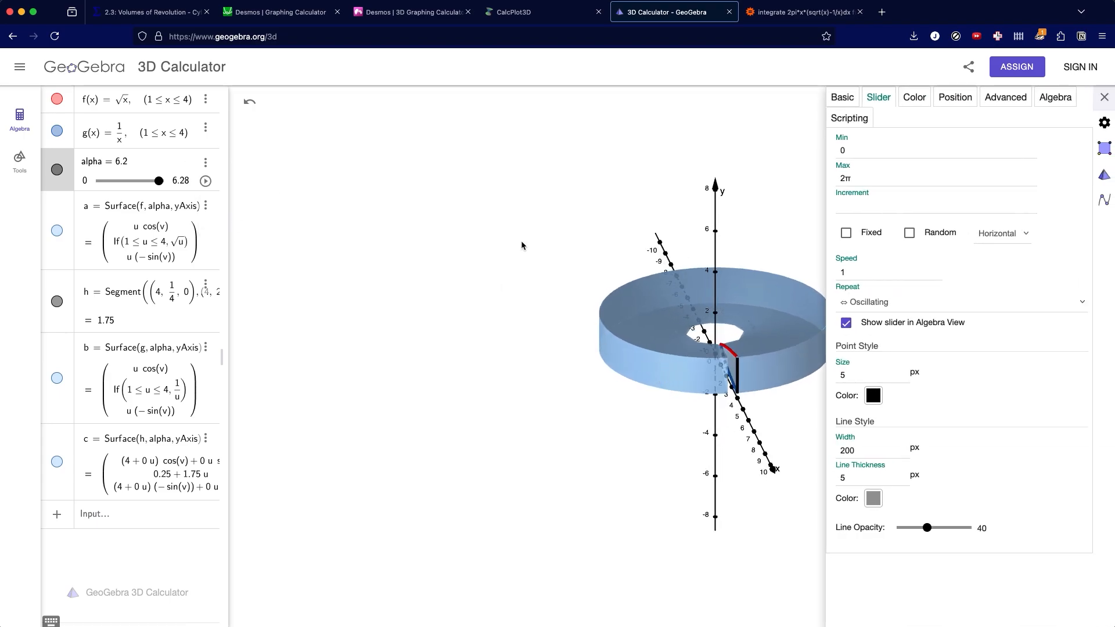
left_click(866, 210)
left_click(1102, 172)
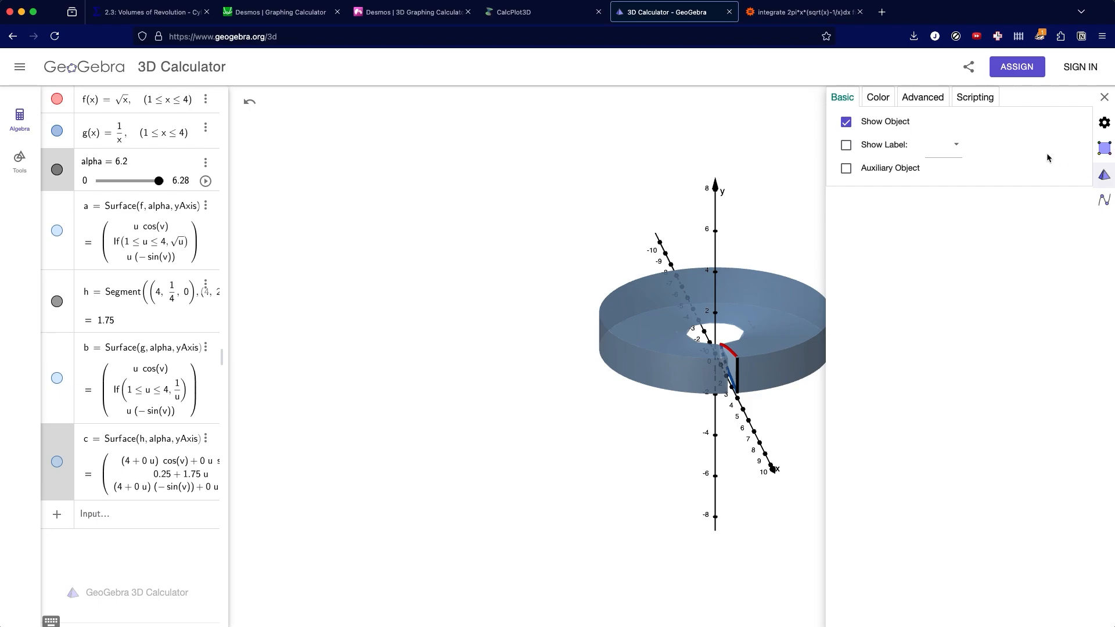
Step: Enter 2pi/400 as the caption of the alpha slider and close the settings
left_click(183, 167)
left_click(858, 221)
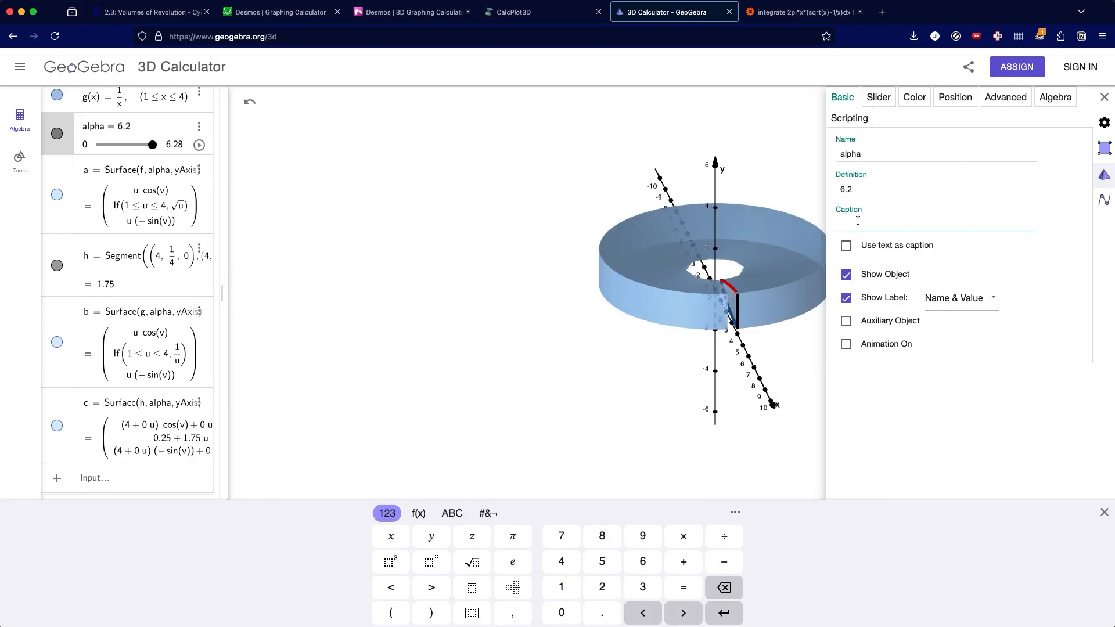
left_click(872, 227)
key("Return")
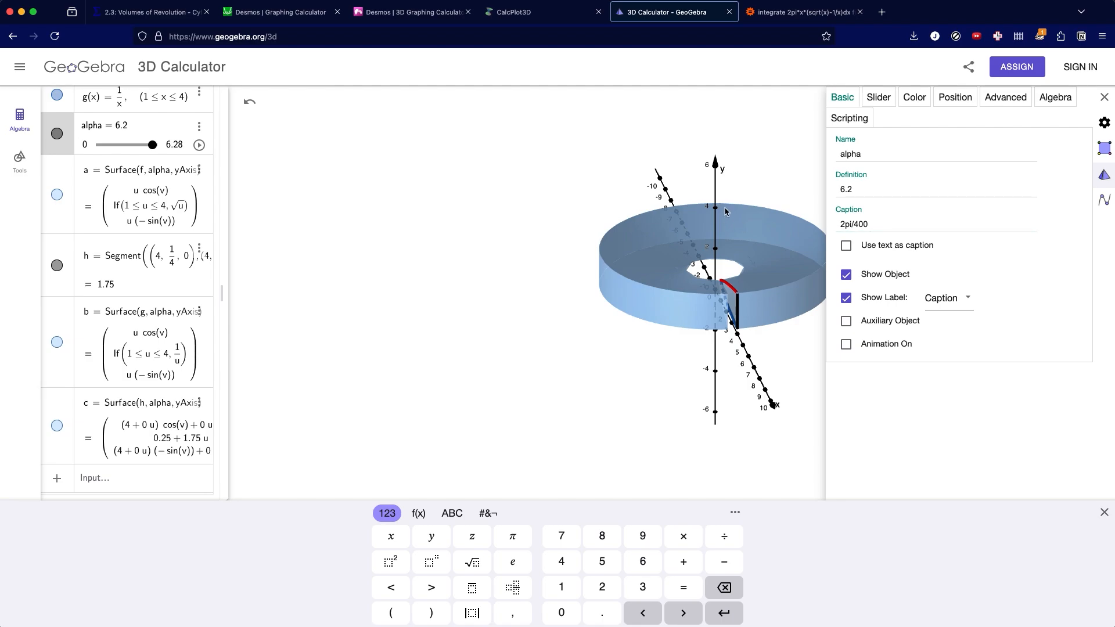
left_click(1104, 97)
Step: Try to move the alpha slider to its 6.28 maximum
left_click_drag(151, 146, 193, 140)
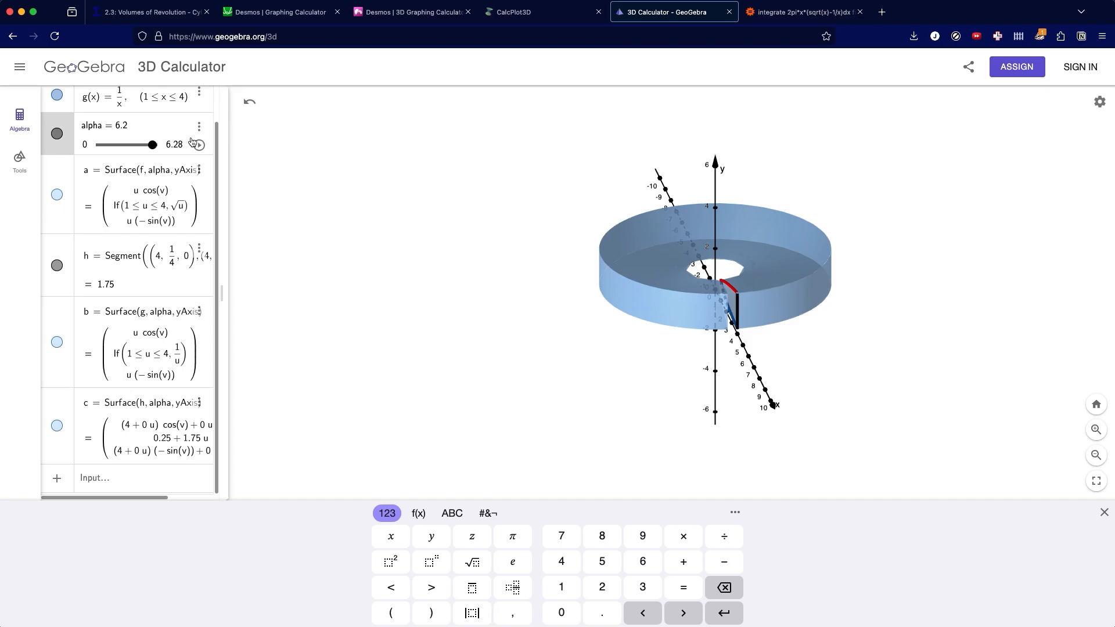
left_click(121, 127)
left_click_drag(152, 145, 192, 144)
left_click(199, 126)
left_click(216, 184)
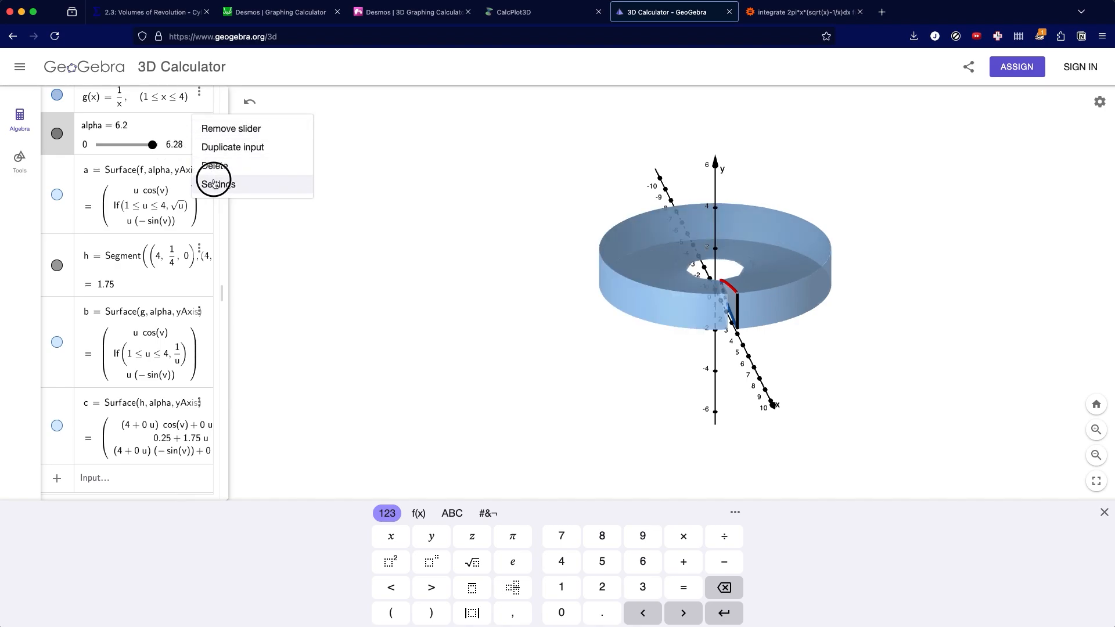
left_click(859, 206)
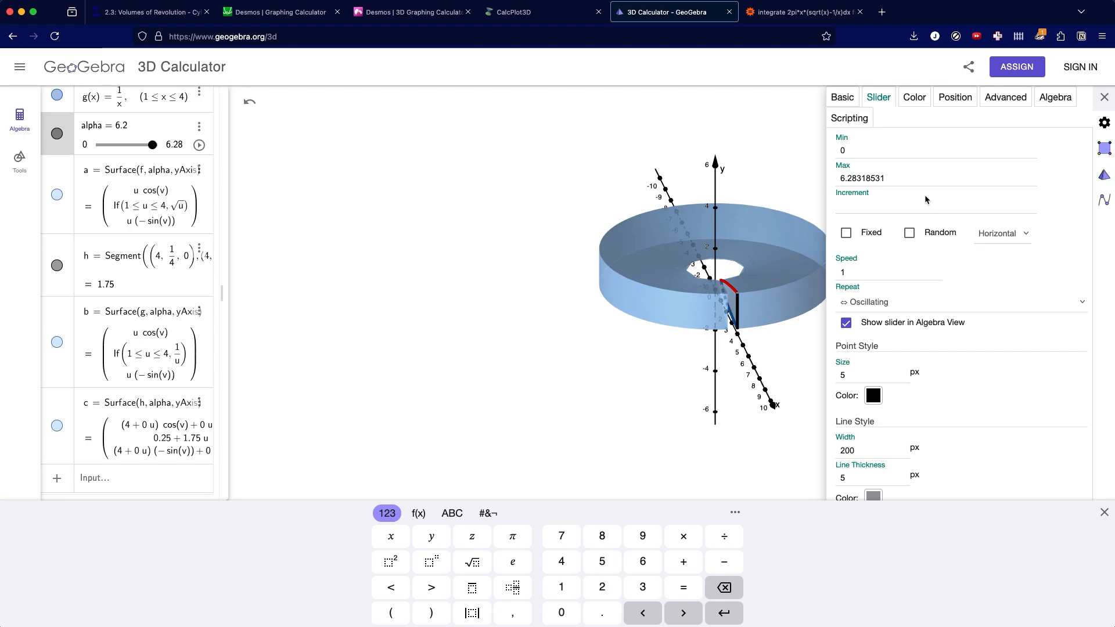
type("pi")
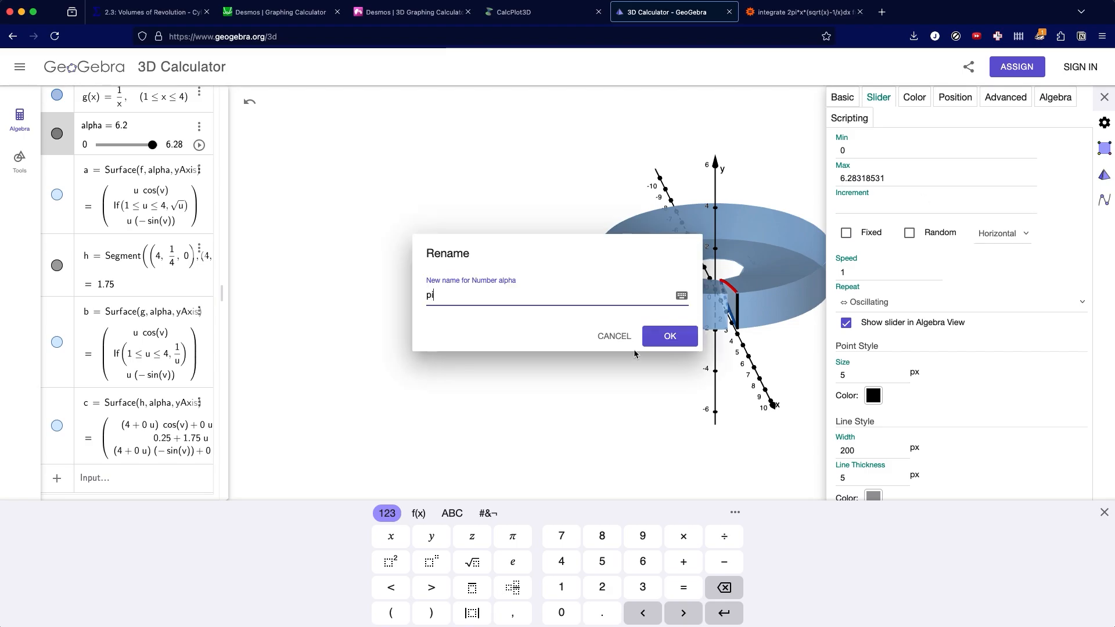
left_click(614, 336)
Step: Give the alpha slider a finer increment and raise alpha to its 6.28 maximum to close the revolved solid
left_click(875, 204)
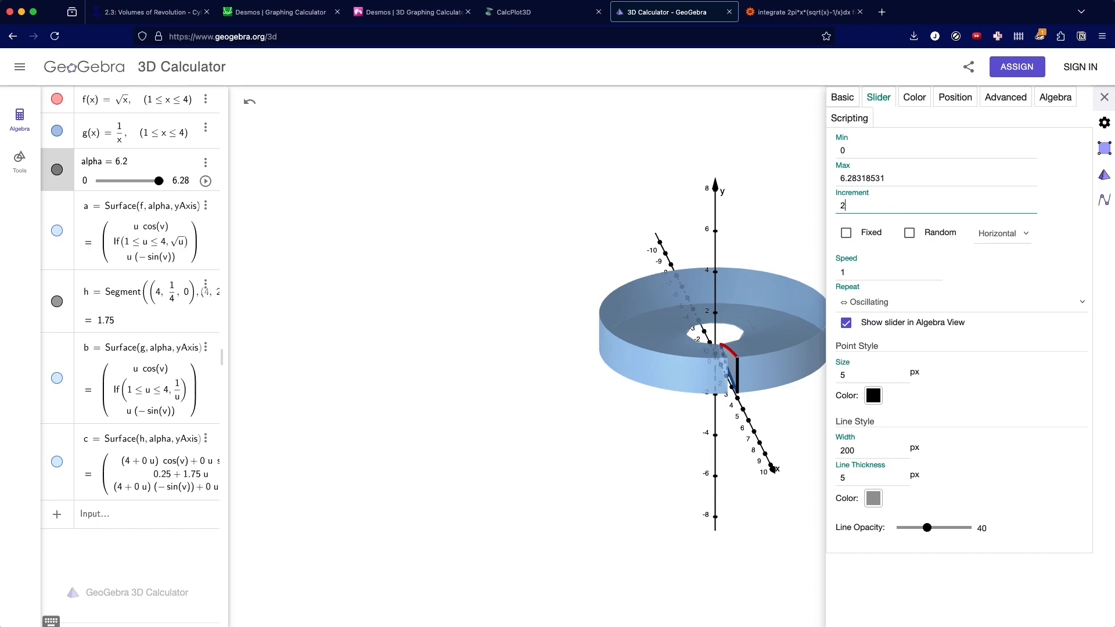
key("Return")
key("Tab")
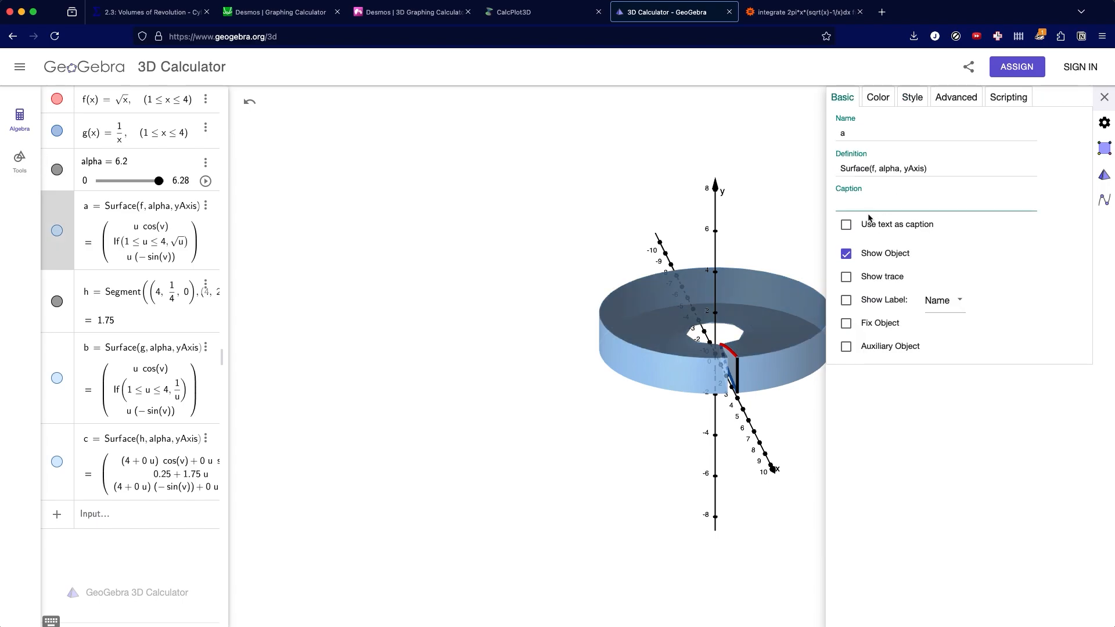
left_click(1104, 97)
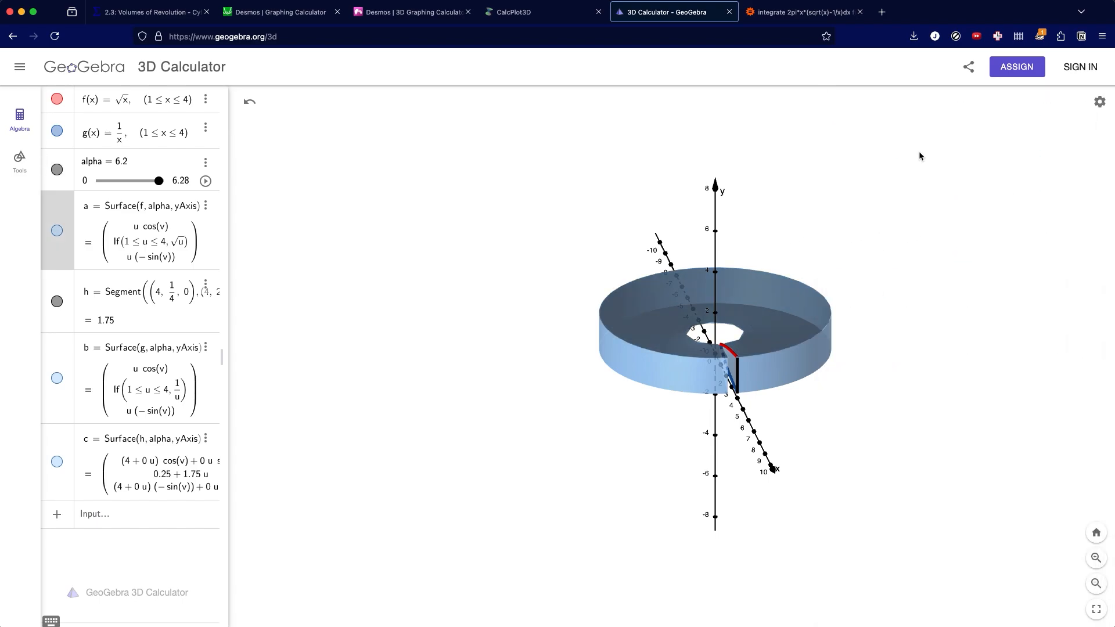
left_click_drag(162, 186, 170, 182)
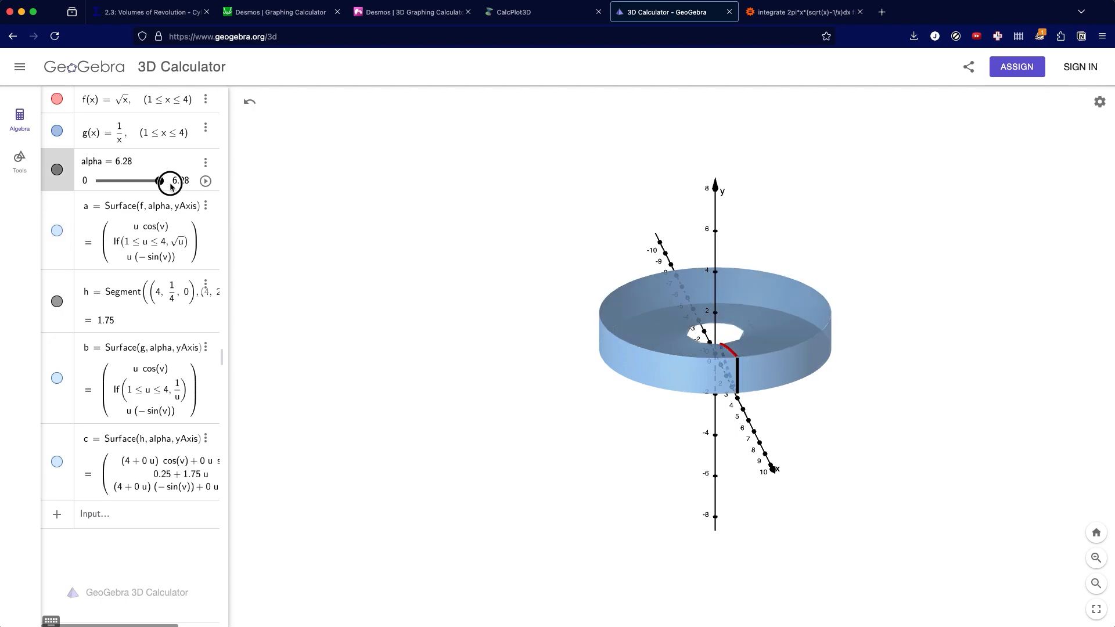